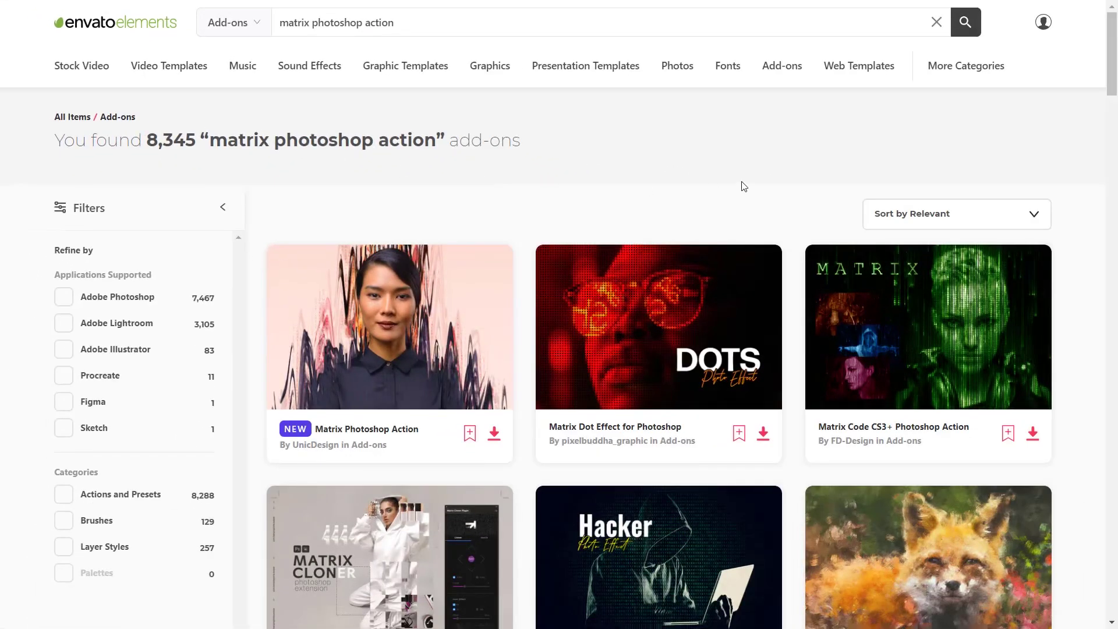
- Scroll the 'matrix photoshop action' search results down to the Matrix Photoshop Action item
{"action": "scroll", "coordinate": [725, 169], "scroll_direction": "down", "scroll_amount": 1}
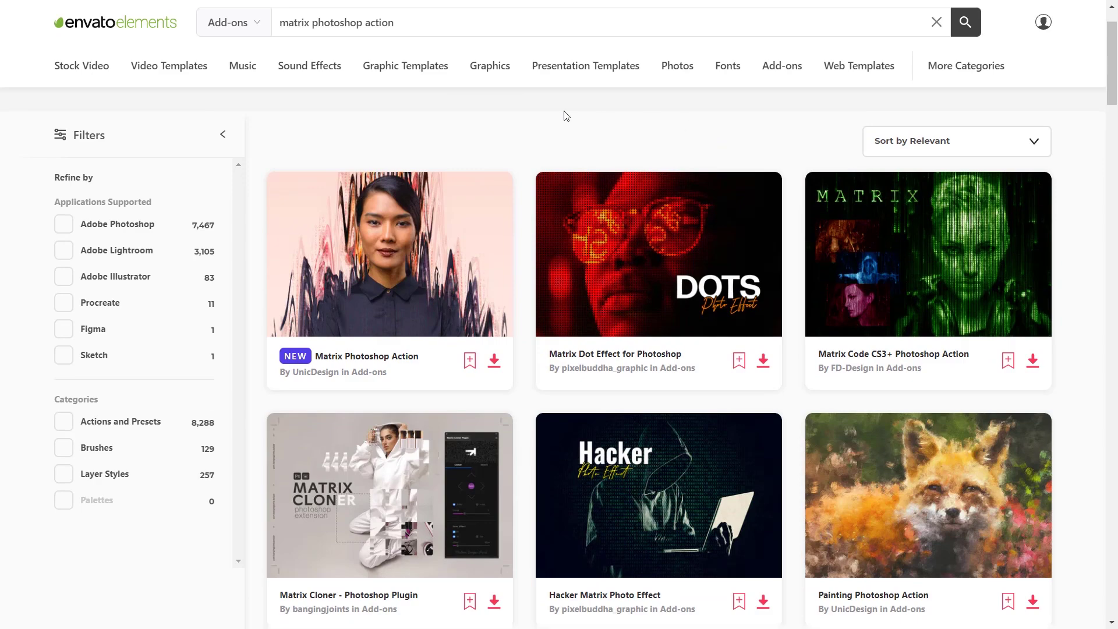
- Open the Matrix Photoshop Action item page and scroll down to its preview images
{"action": "left_click", "coordinate": [446, 233]}
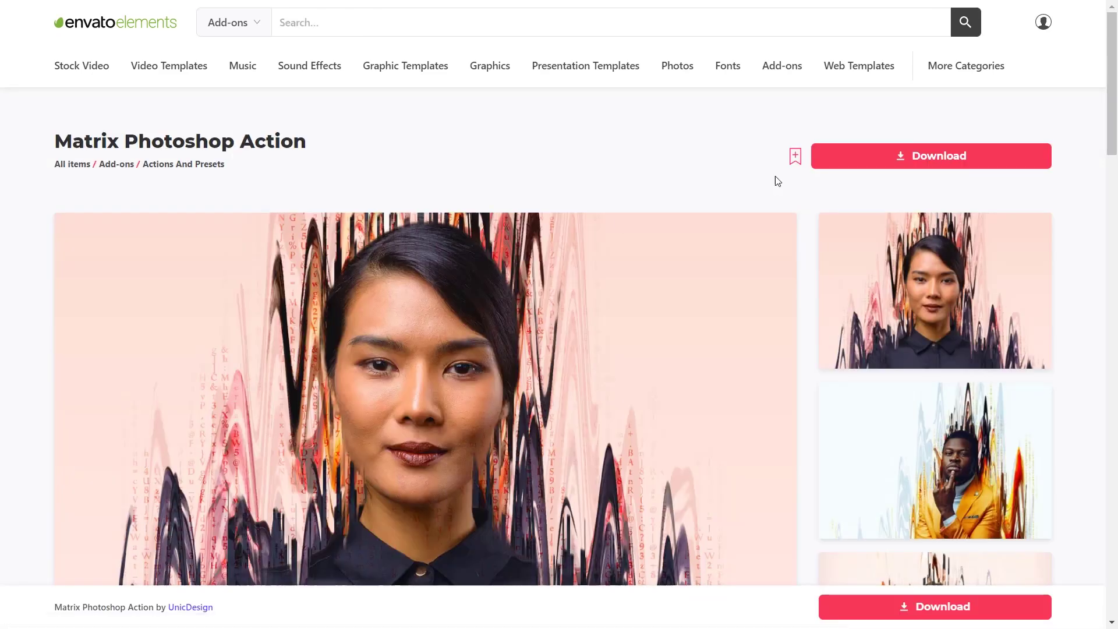
{"action": "scroll", "coordinate": [736, 151], "scroll_direction": "down", "scroll_amount": 1}
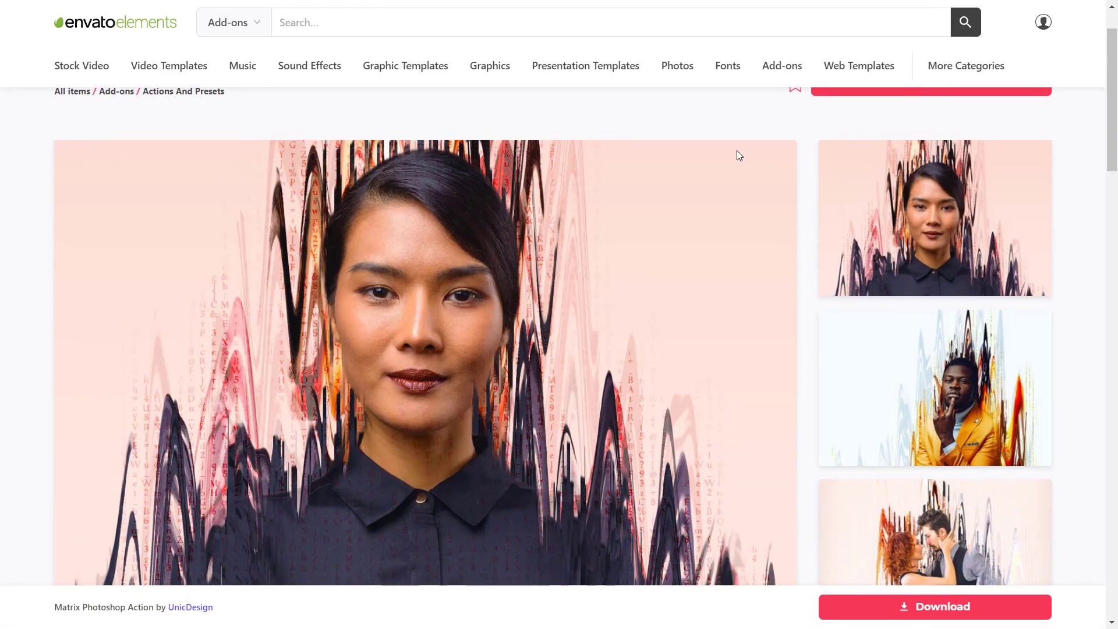
{"action": "scroll", "coordinate": [735, 149], "scroll_direction": "down", "scroll_amount": 1}
- Page through the example images full-screen: the man in orange, the couple, the woman in blue, and more
{"action": "left_click", "coordinate": [884, 274]}
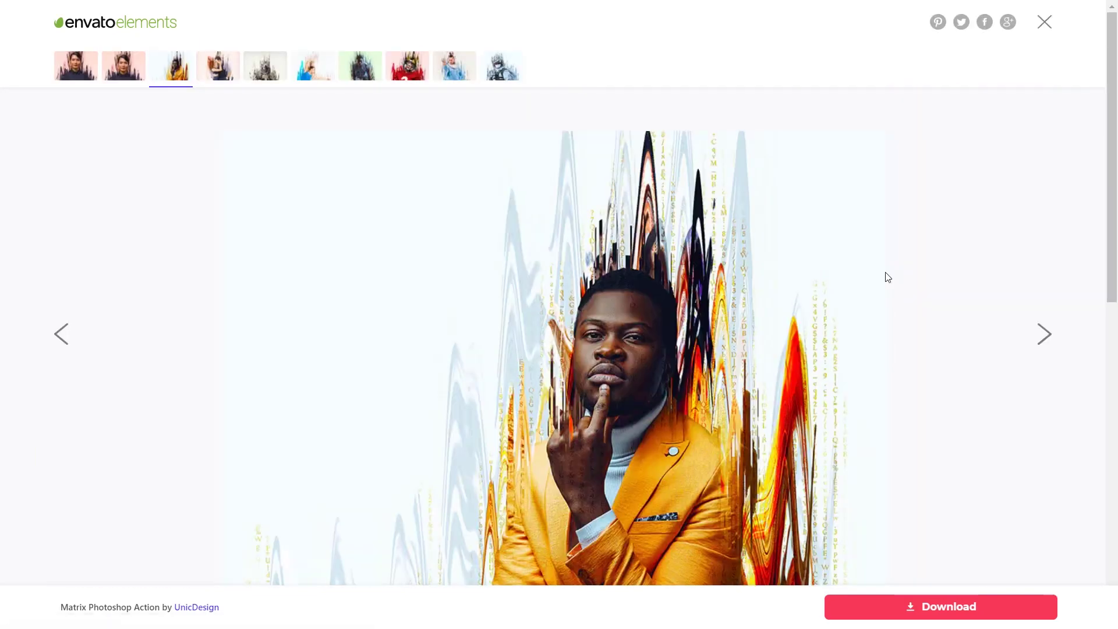
{"action": "scroll", "coordinate": [943, 251], "scroll_direction": "down", "scroll_amount": 2}
{"action": "left_click", "coordinate": [1043, 196]}
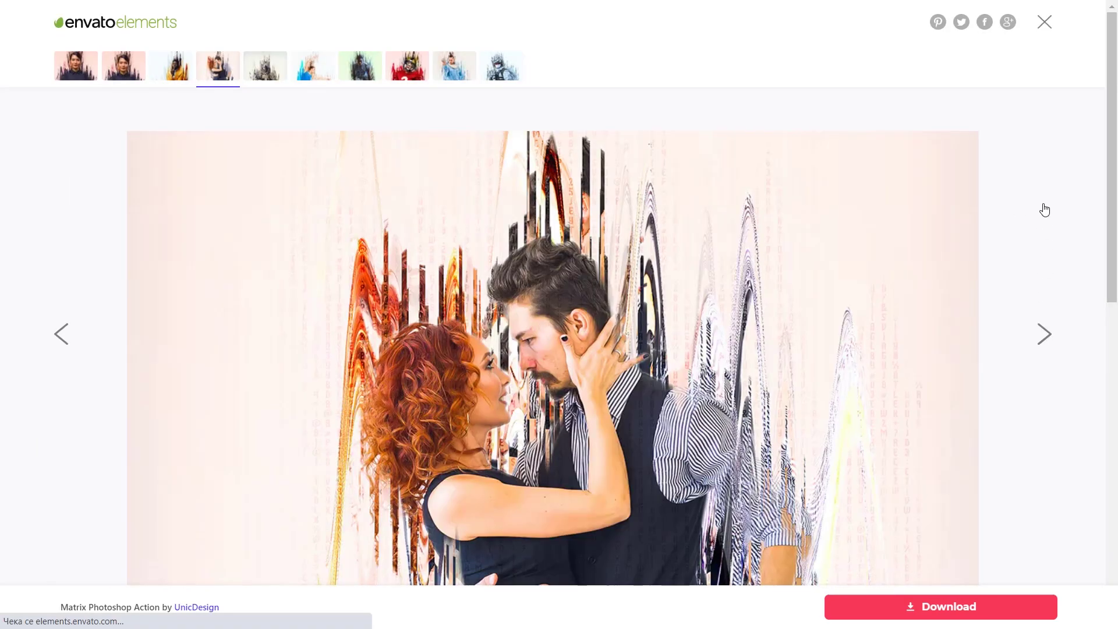
{"action": "scroll", "coordinate": [1038, 212], "scroll_direction": "down", "scroll_amount": 2}
{"action": "left_click", "coordinate": [1037, 203]}
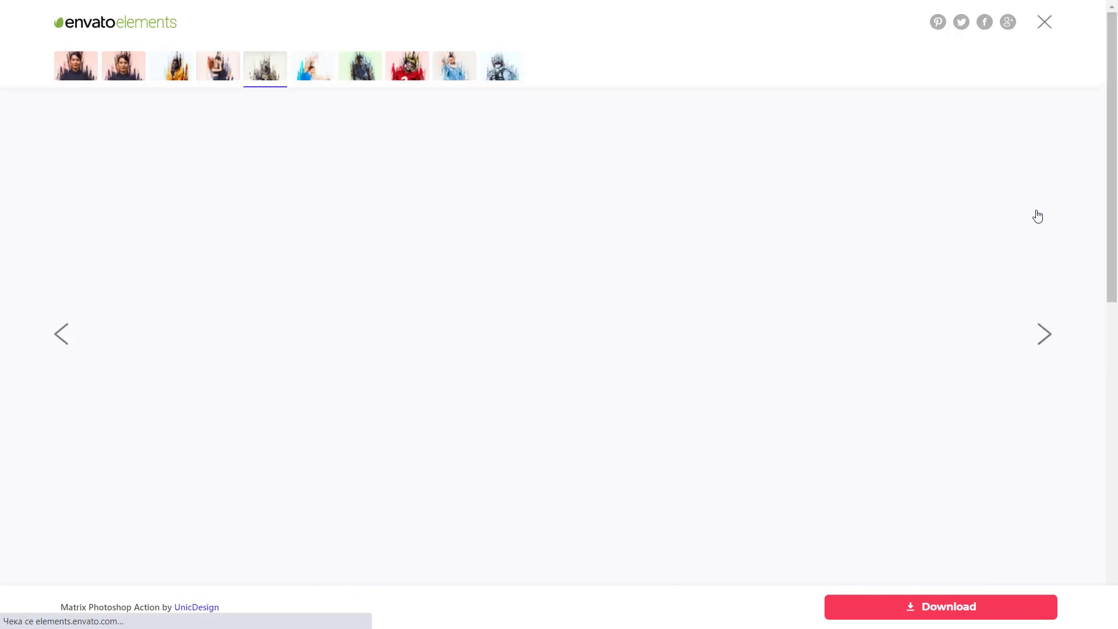
{"action": "scroll", "coordinate": [1032, 203], "scroll_direction": "down", "scroll_amount": 2}
{"action": "left_click", "coordinate": [1039, 191]}
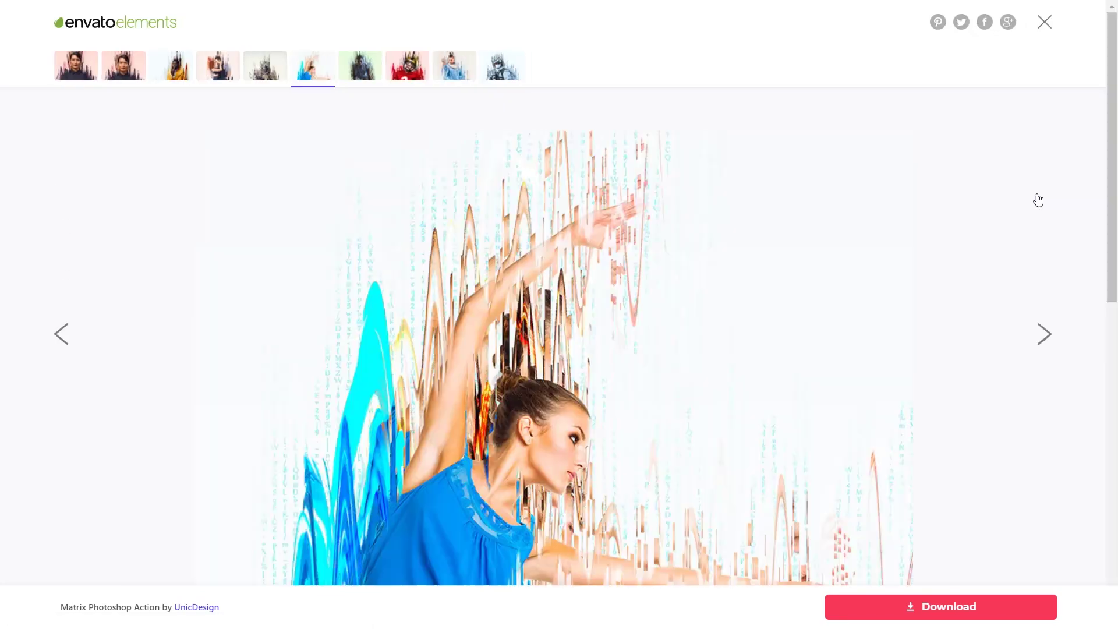
{"action": "scroll", "coordinate": [1037, 199], "scroll_direction": "down", "scroll_amount": 2}
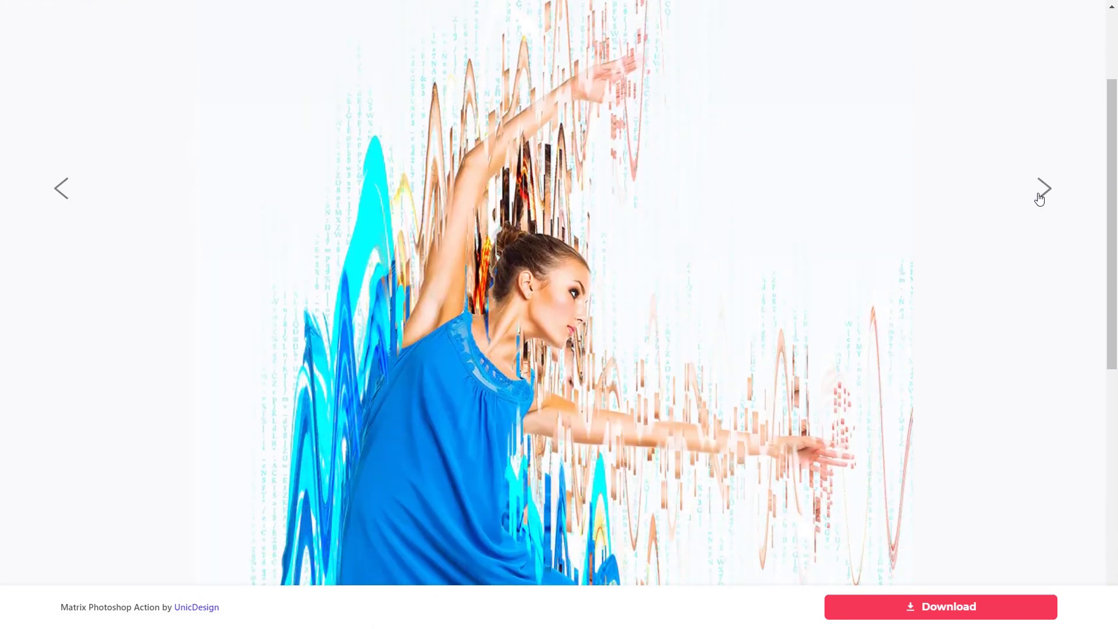
{"action": "left_click", "coordinate": [1039, 199]}
{"action": "scroll", "coordinate": [1038, 198], "scroll_direction": "down", "scroll_amount": 2}
{"action": "left_click", "coordinate": [1039, 196]}
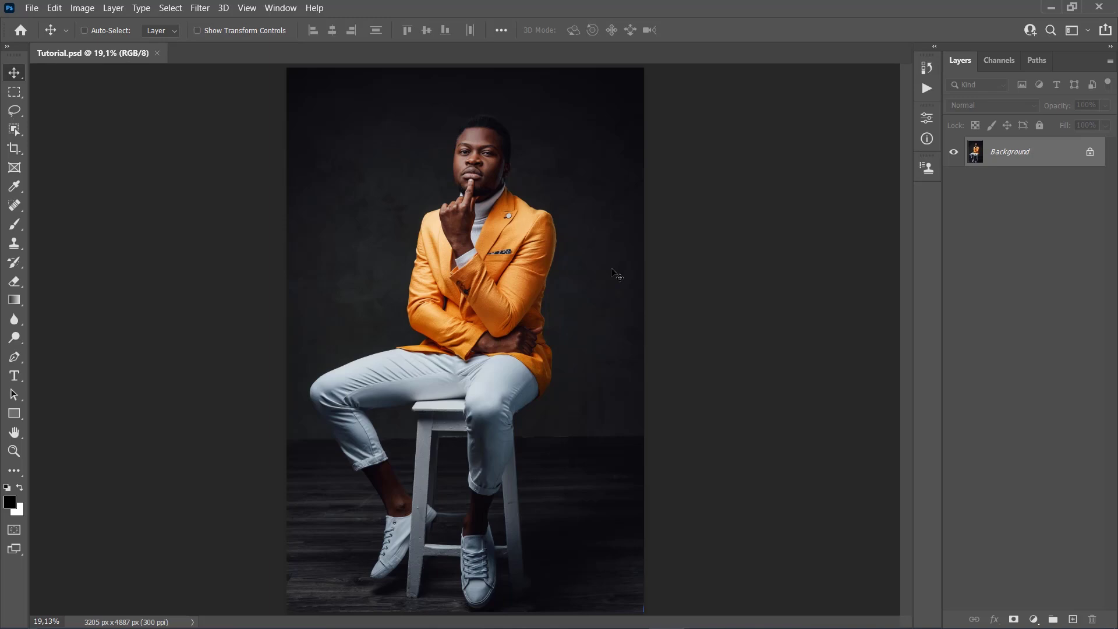
{"action": "left_click", "coordinate": [82, 7]}
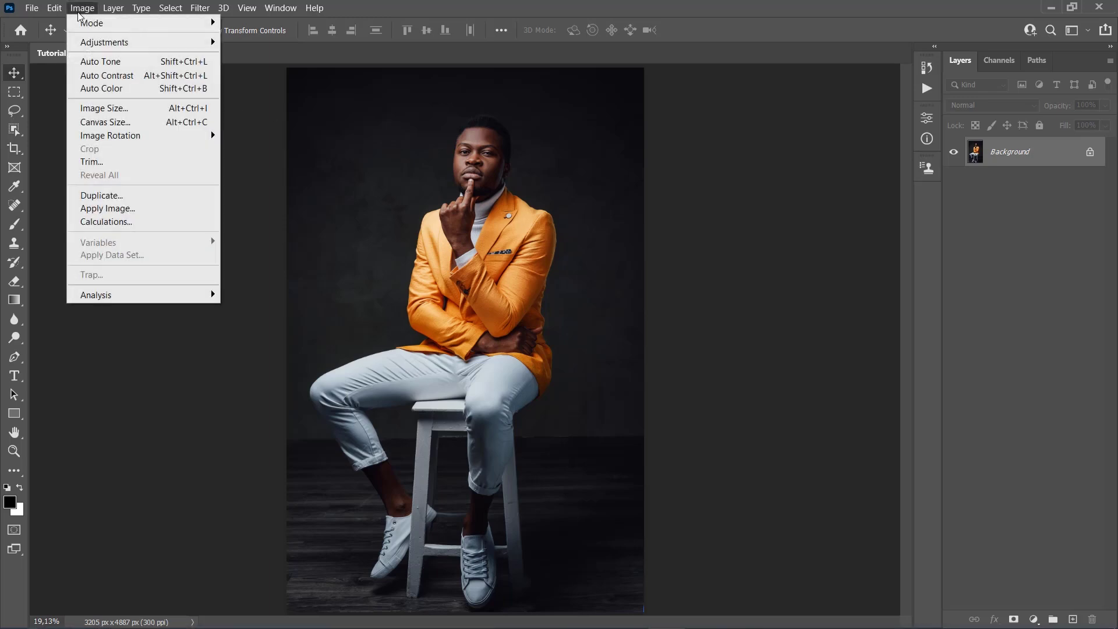
{"action": "mouse_move", "coordinate": [82, 24]}
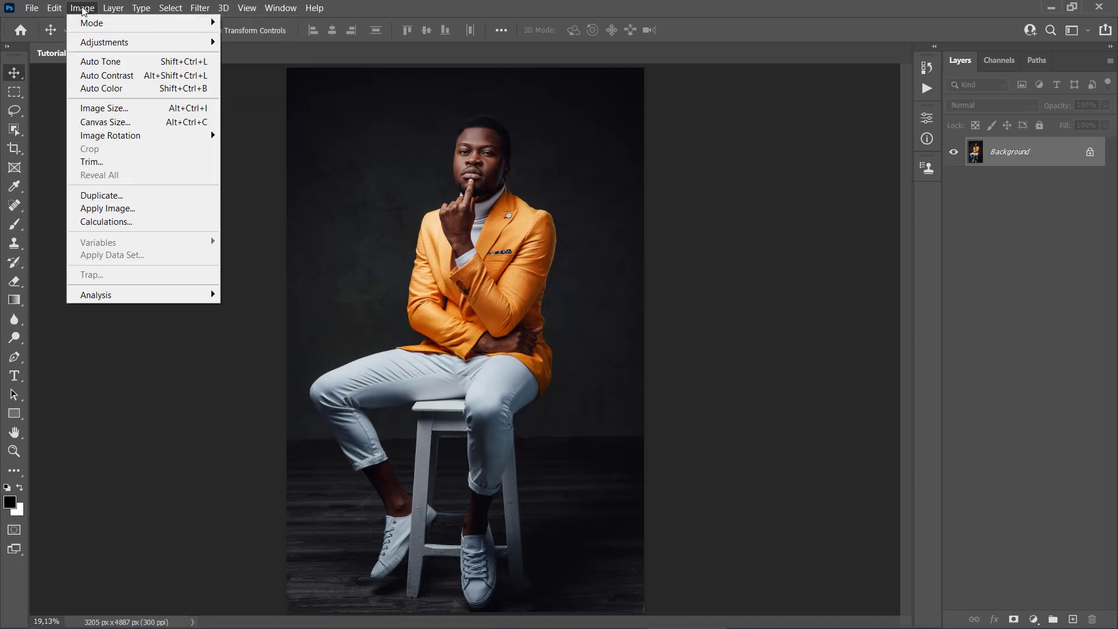
{"action": "left_click", "coordinate": [116, 113]}
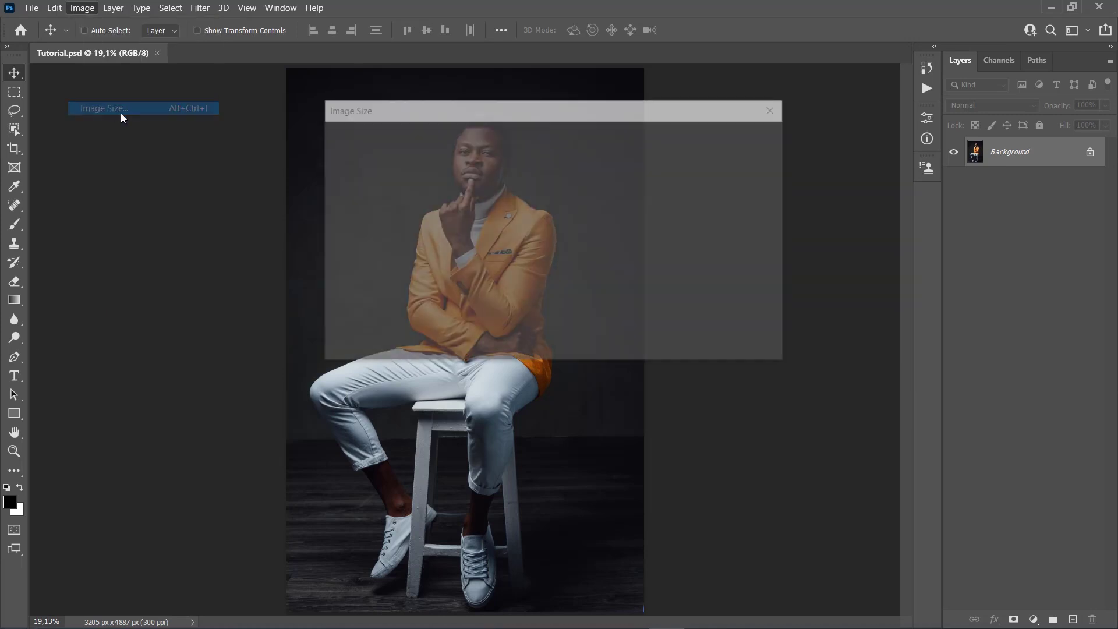
{"action": "left_click", "coordinate": [631, 220]}
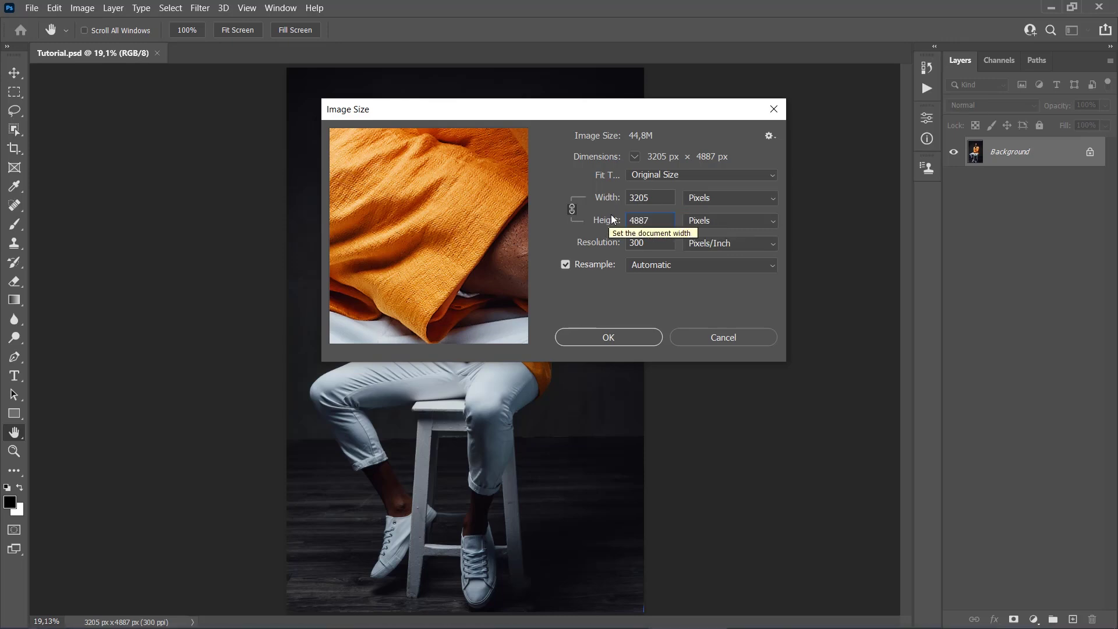
{"action": "left_click", "coordinate": [768, 109]}
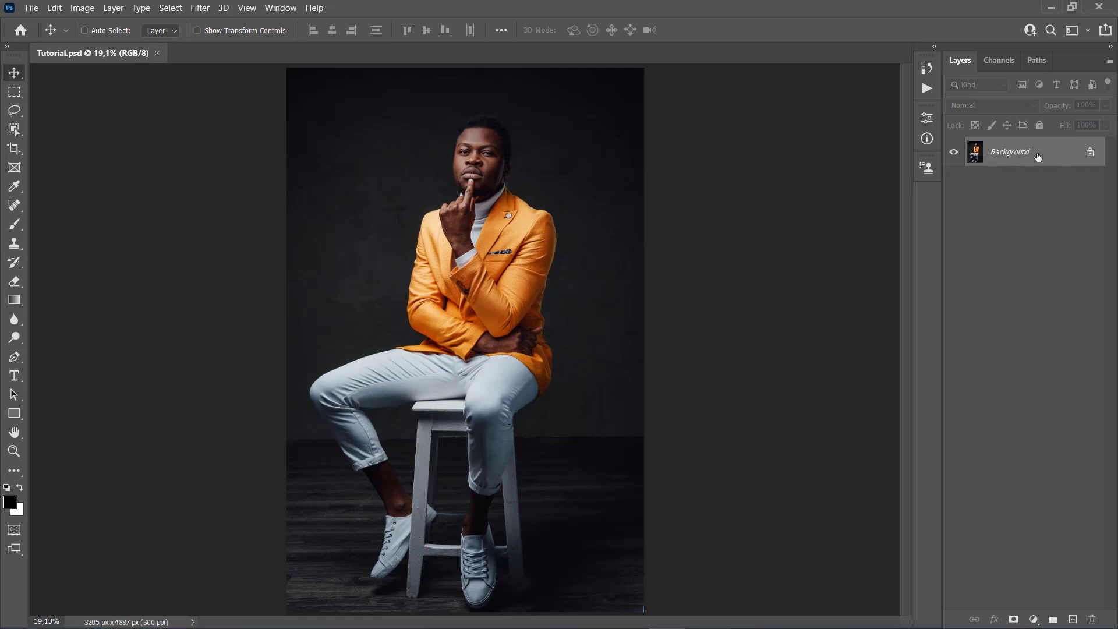
{"action": "double_click", "coordinate": [1043, 153]}
{"action": "key", "text": "Return"}
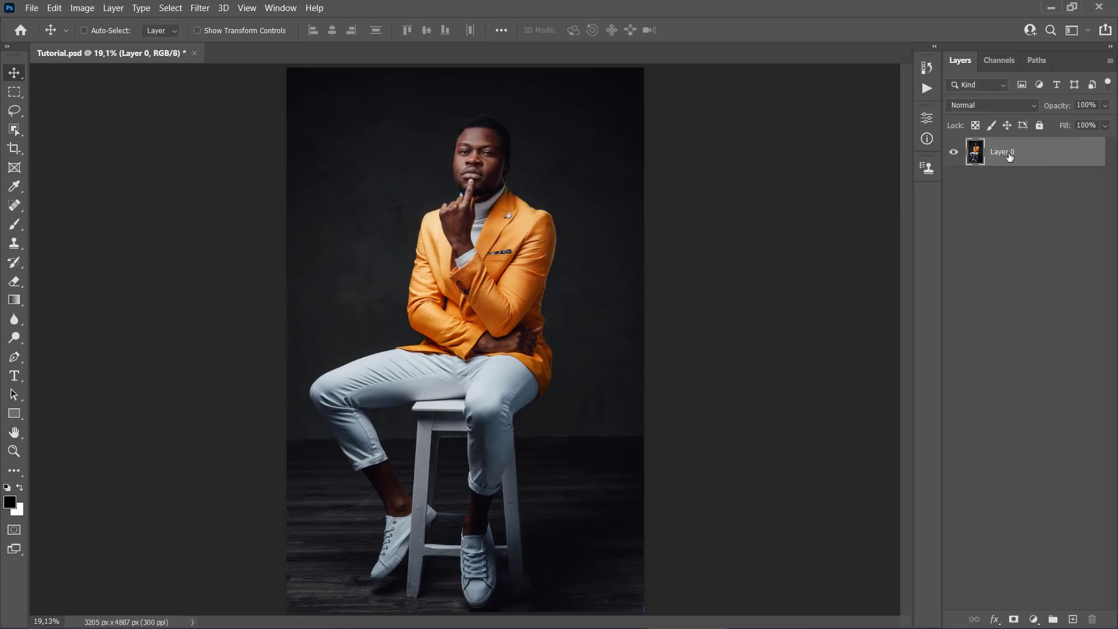
{"action": "left_click", "coordinate": [113, 7]}
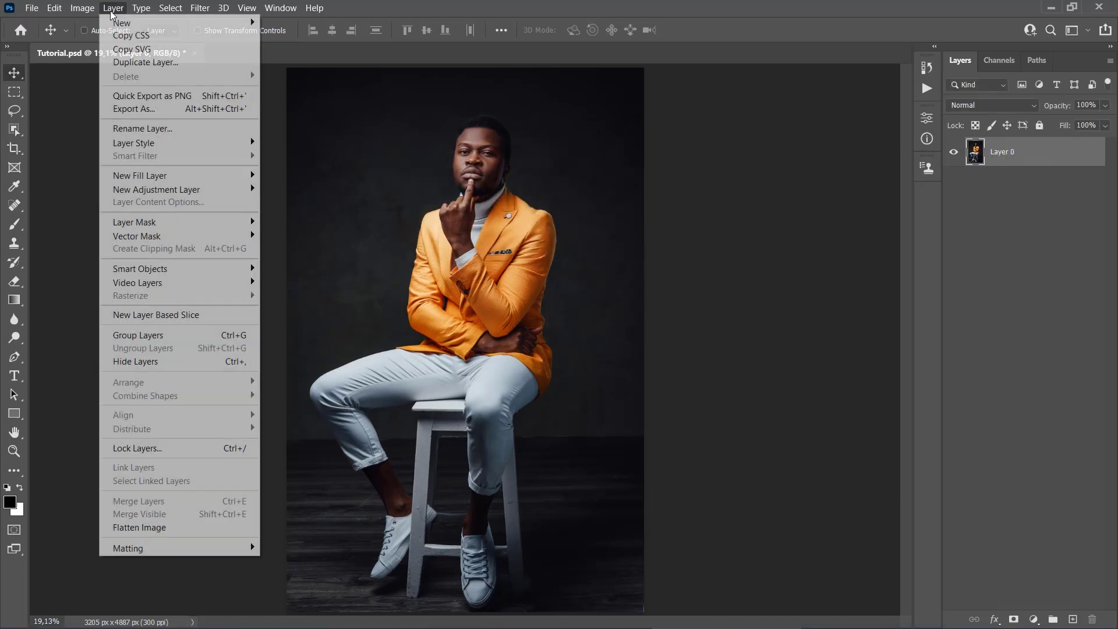
{"action": "mouse_move", "coordinate": [174, 22]}
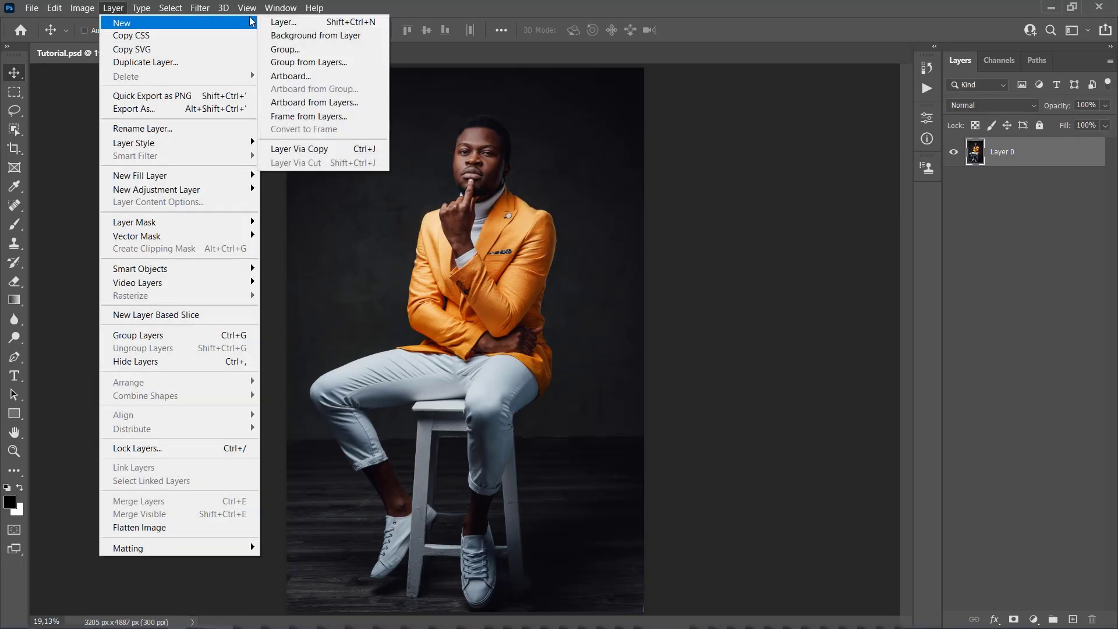
{"action": "left_click", "coordinate": [312, 36]}
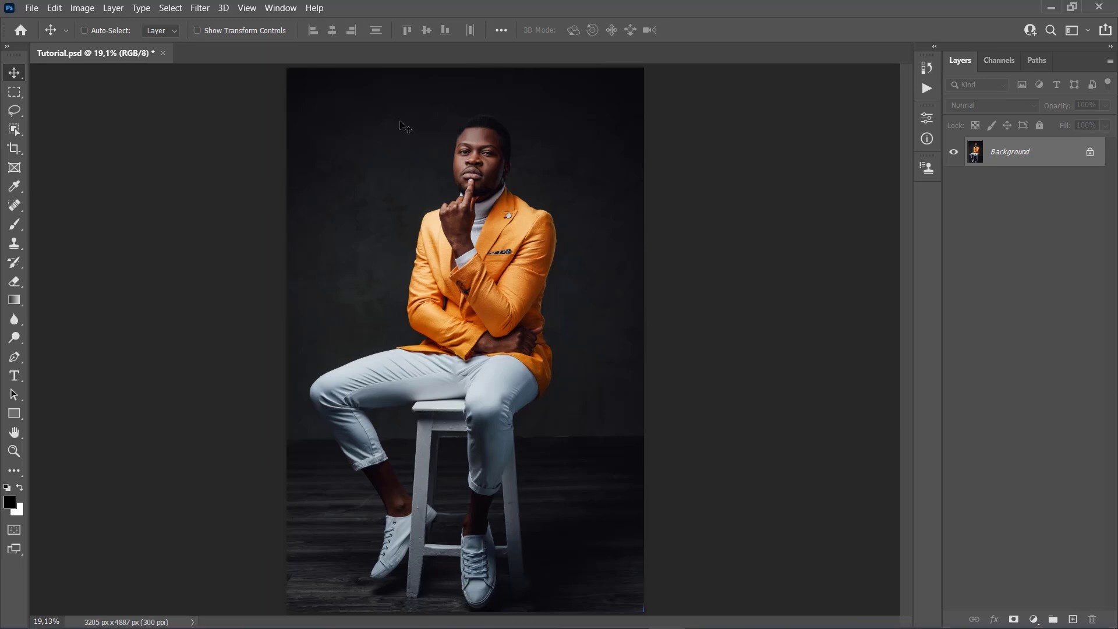
- Enlarge the canvas by 250 px wide and 500 px tall (Relative), anchored middle-right, to 3455 × 5387 px
{"action": "left_click", "coordinate": [82, 8]}
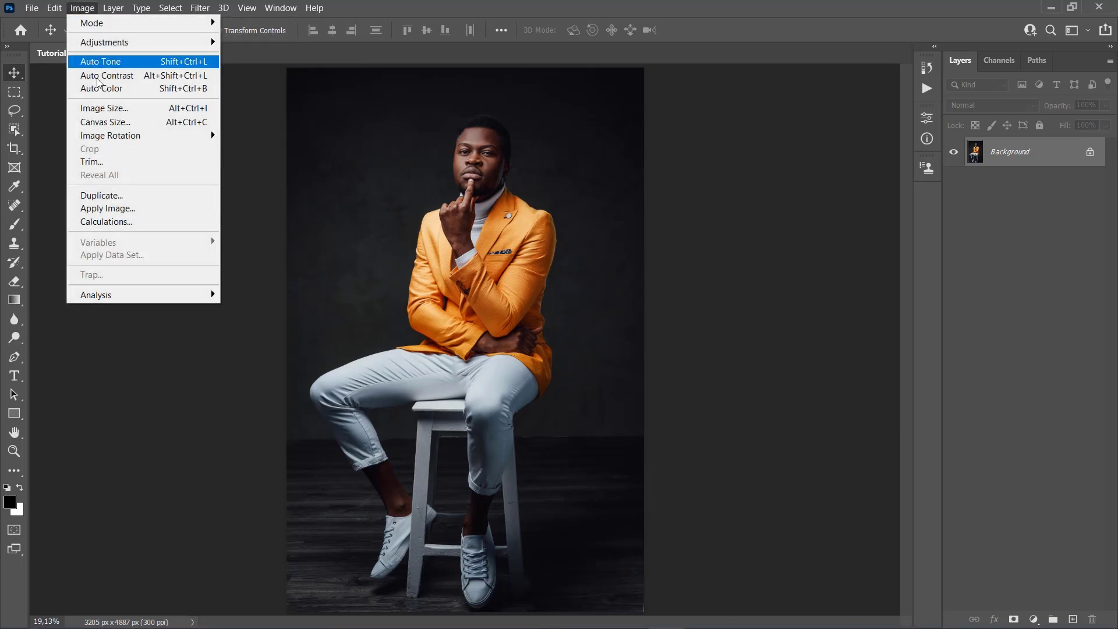
{"action": "left_click", "coordinate": [113, 126]}
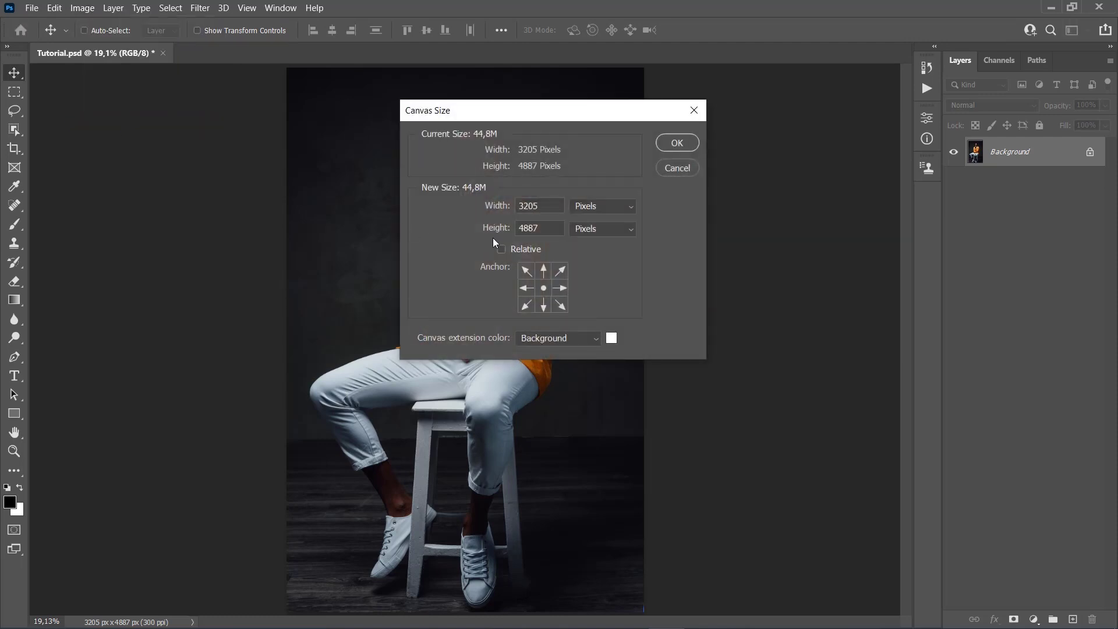
{"action": "left_click", "coordinate": [502, 249]}
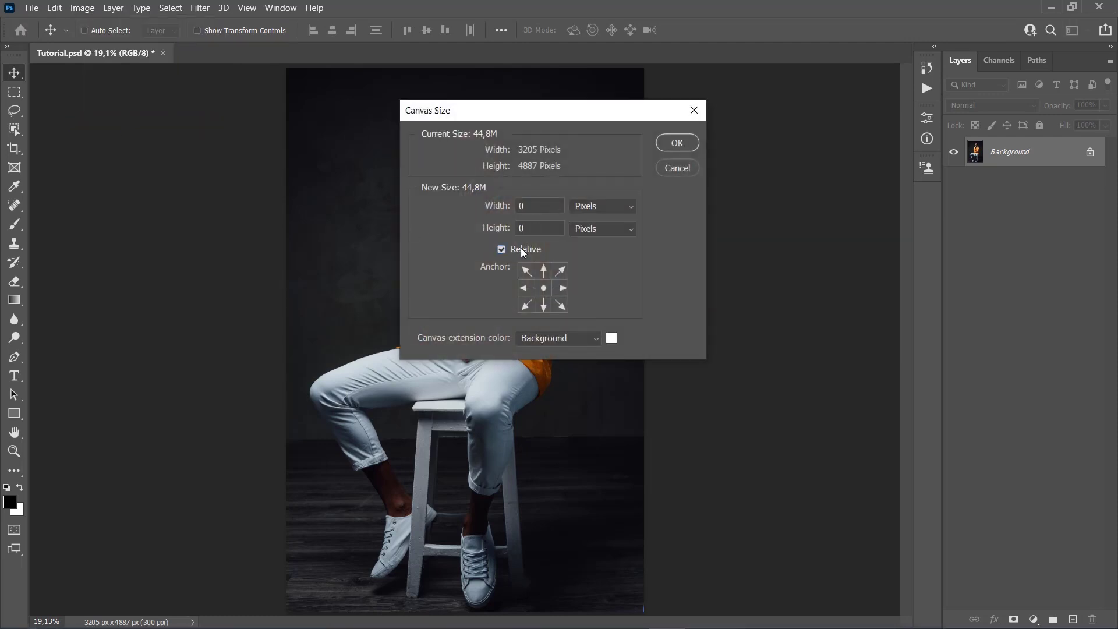
{"action": "left_click", "coordinate": [561, 288]}
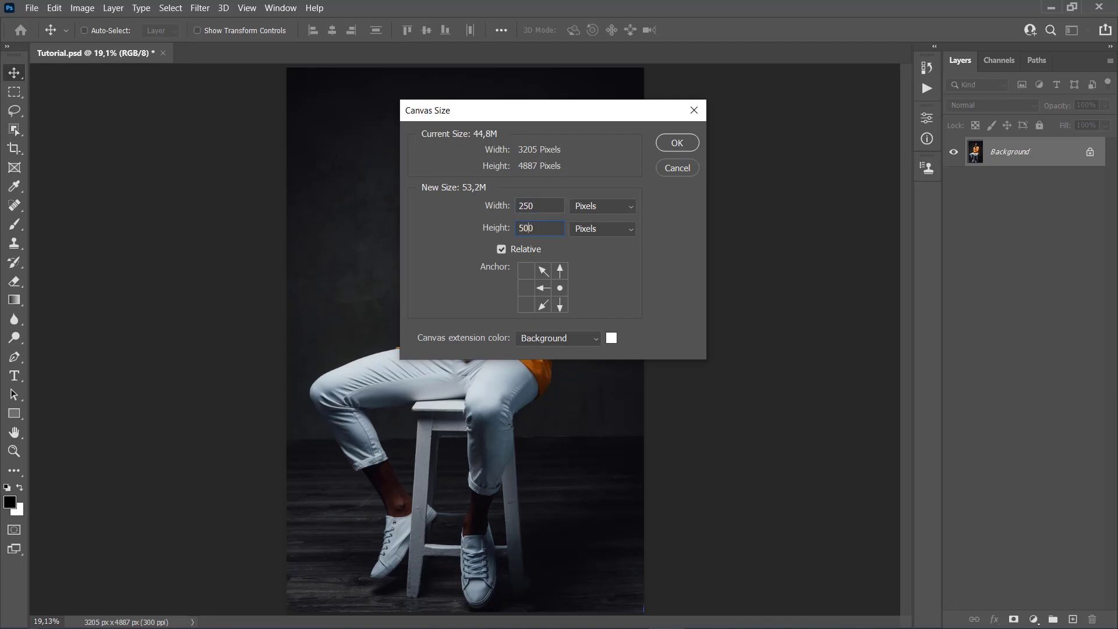
{"action": "left_click", "coordinate": [676, 145]}
{"action": "key", "text": "z"}
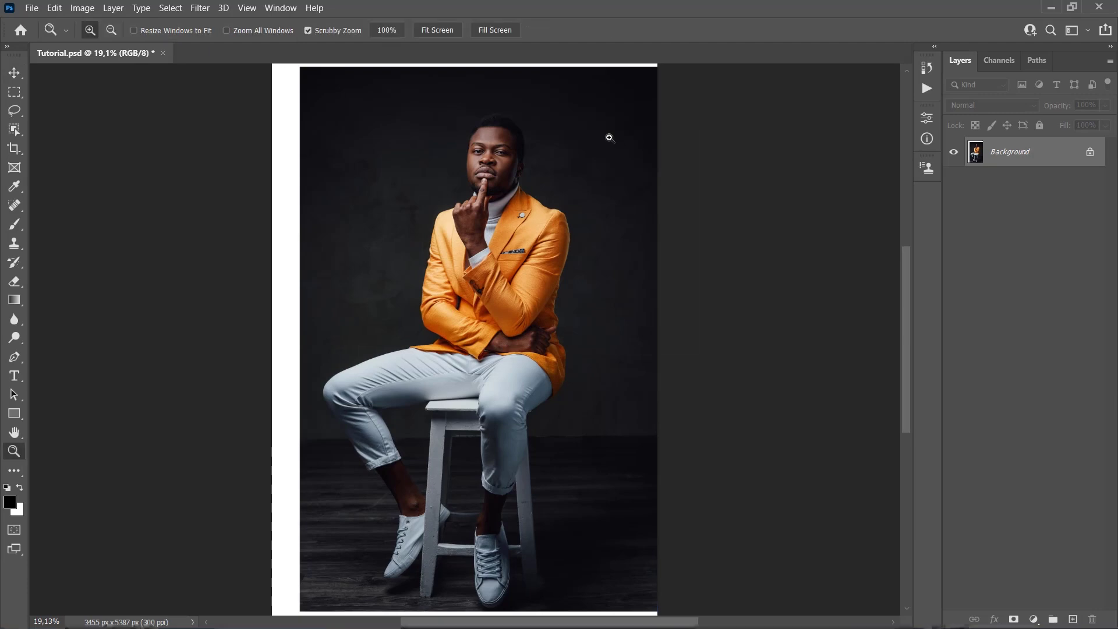
{"action": "right_click", "coordinate": [606, 139]}
- Fit the canvas on screen and auto-select the seated man with Select > Subject
{"action": "left_click", "coordinate": [615, 148]}
{"action": "key", "text": "v"}
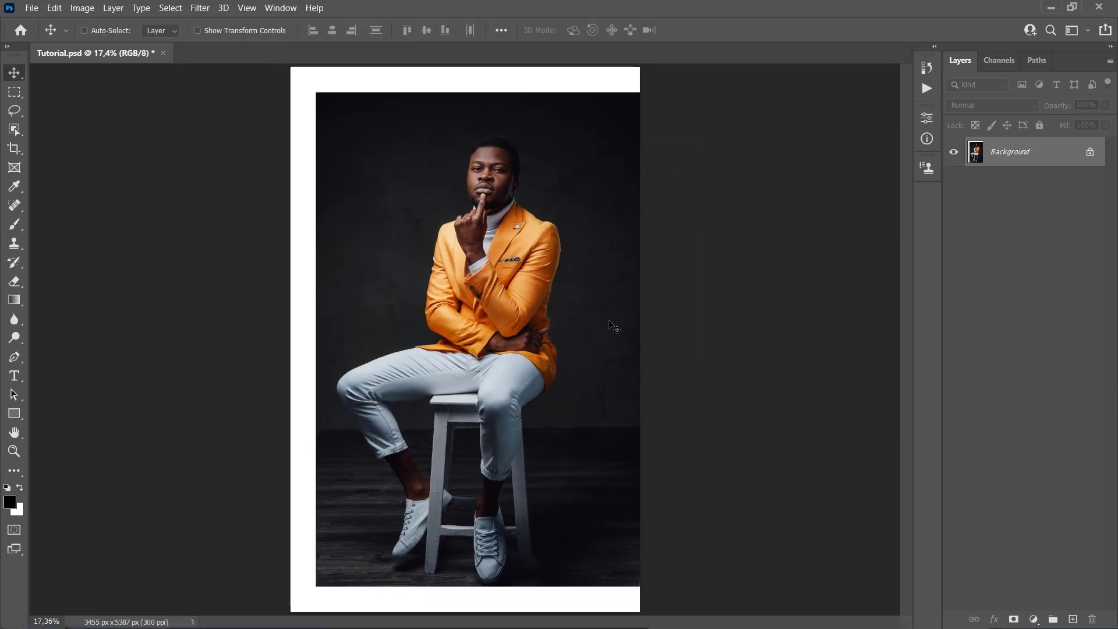
{"action": "left_click", "coordinate": [170, 8]}
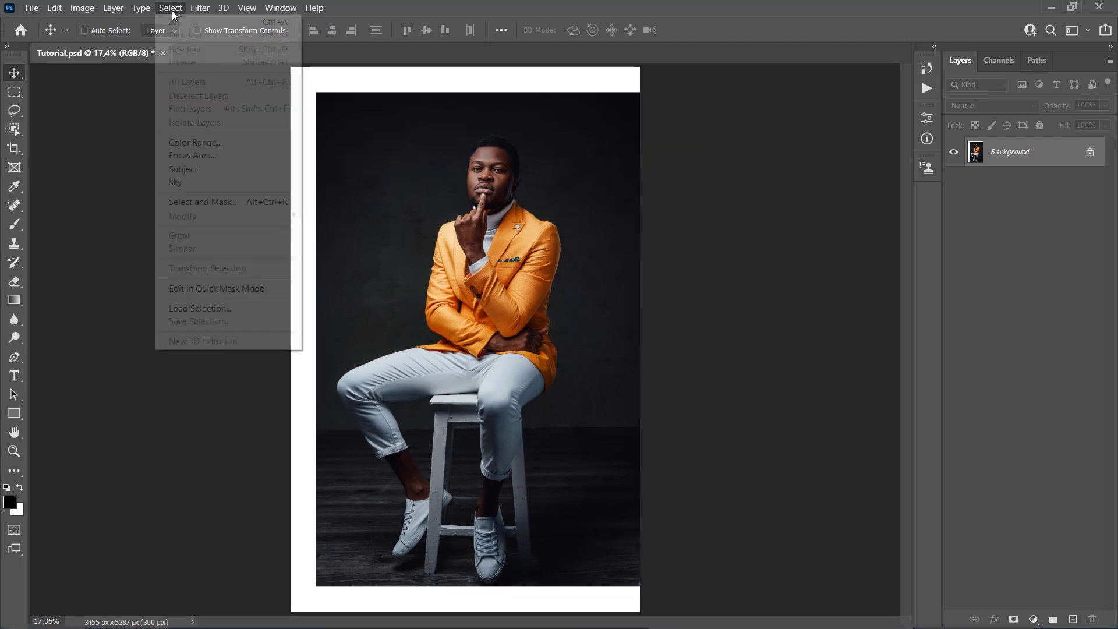
{"action": "left_click", "coordinate": [183, 169]}
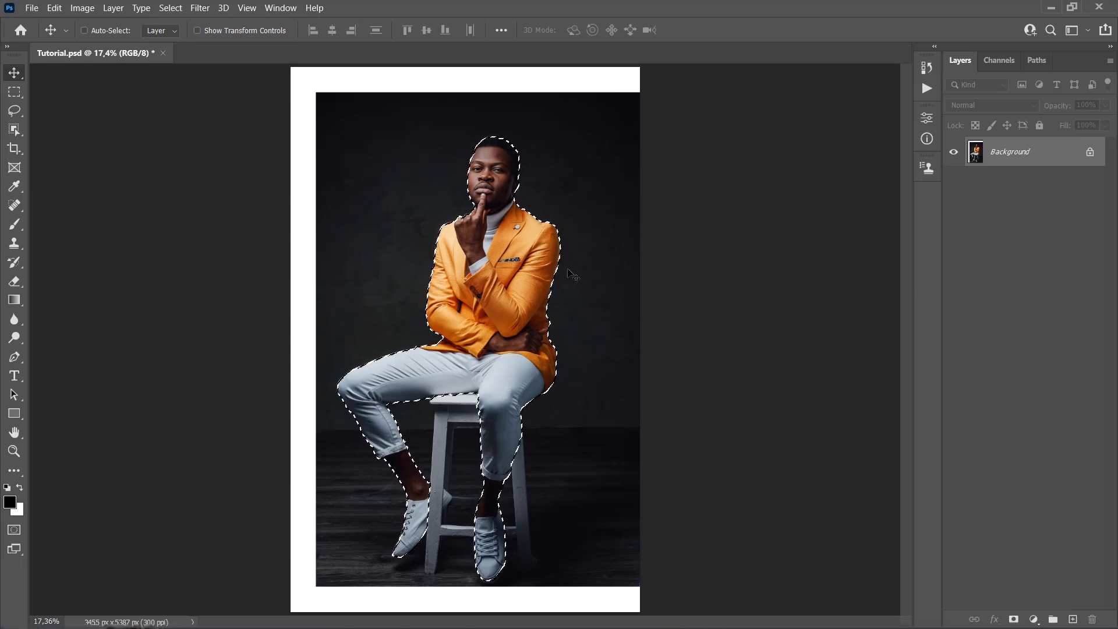
- Refine the selection with the Quick Selection Tool so it includes the stool's legs
{"action": "left_click", "coordinate": [14, 129]}
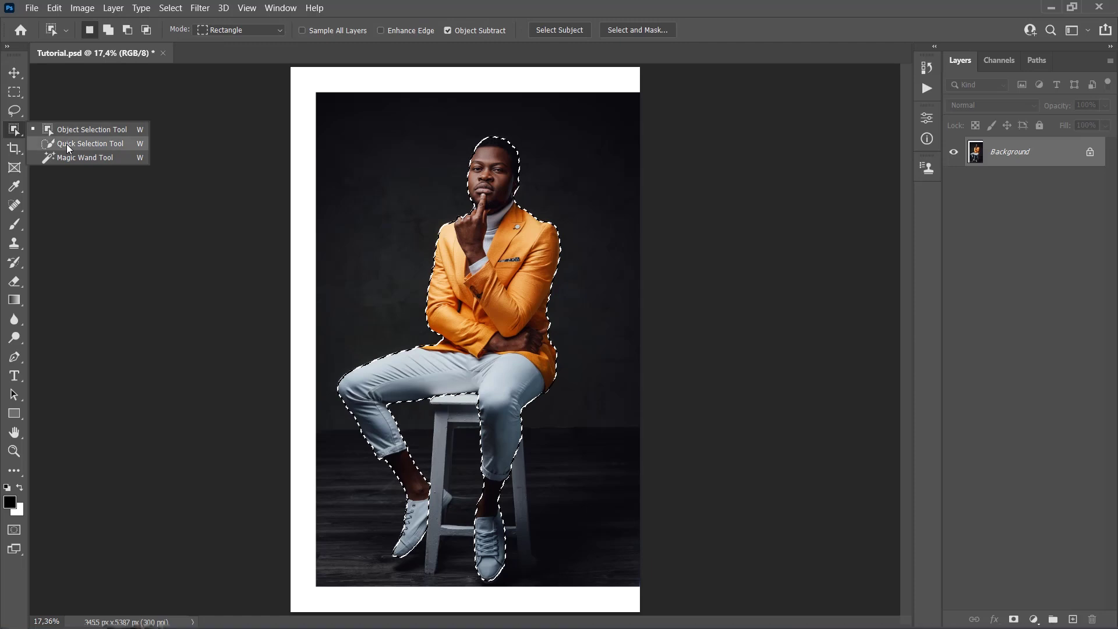
{"action": "left_click", "coordinate": [90, 144]}
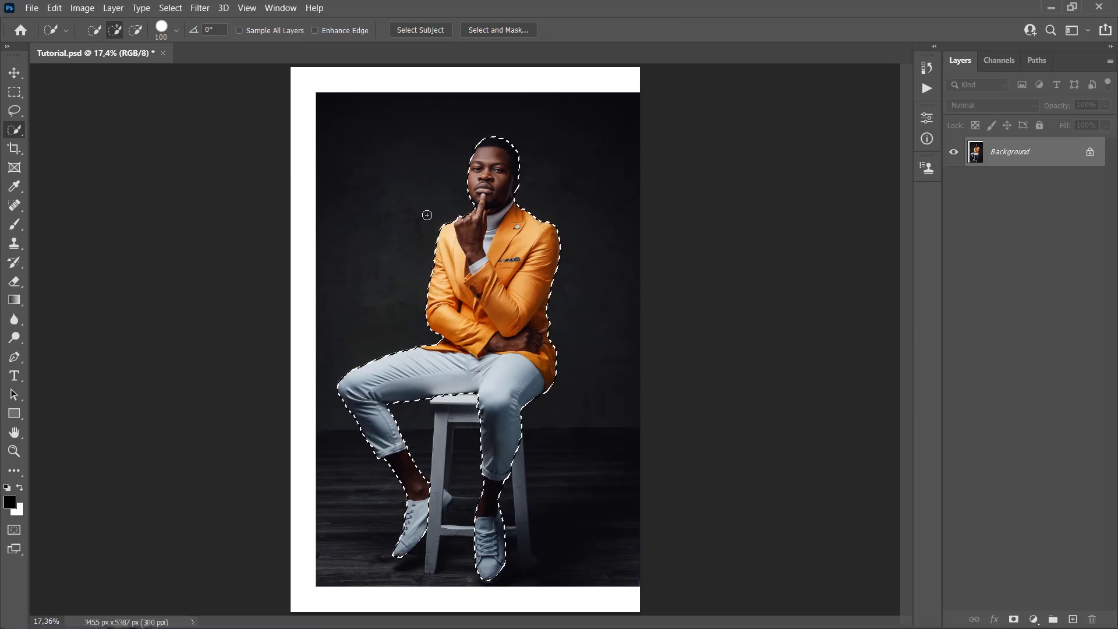
{"action": "key", "text": "alt"}
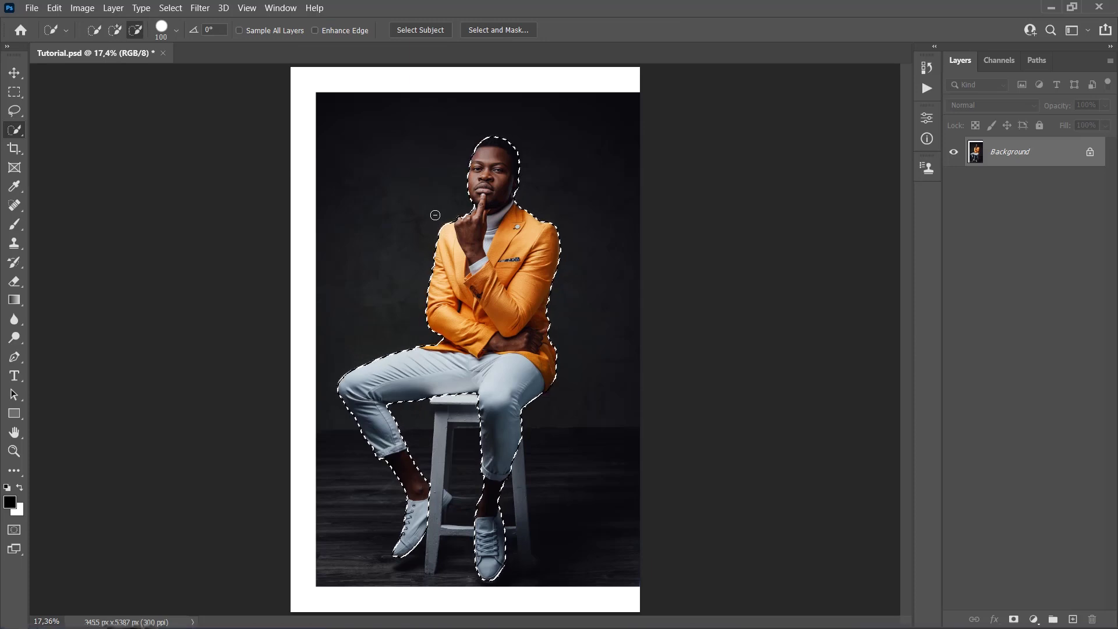
{"action": "key", "text": "v"}
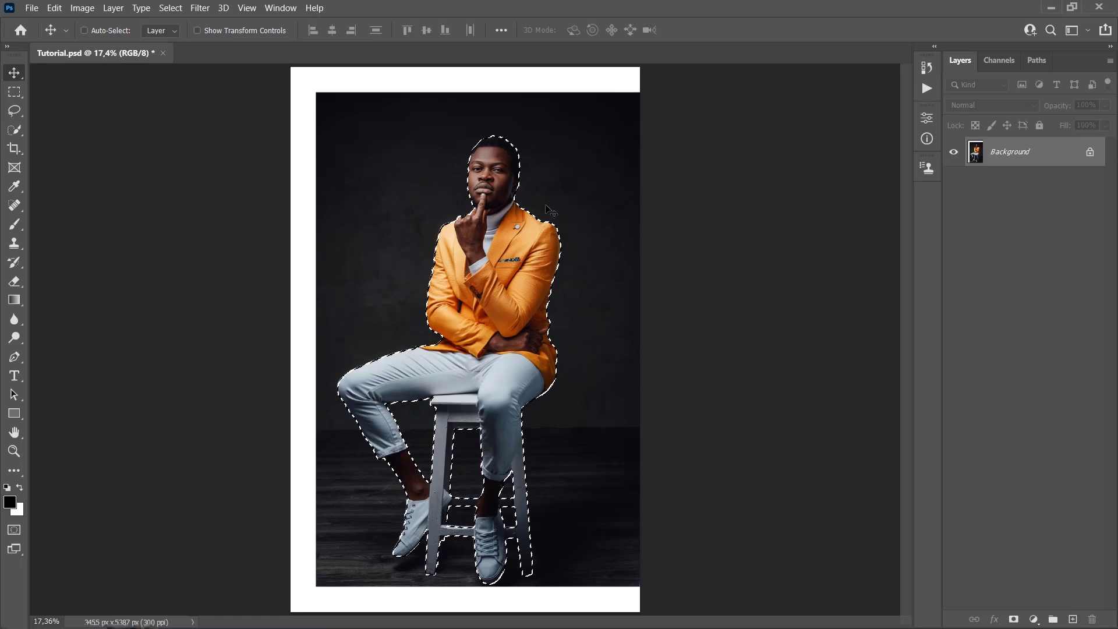
- Smooth the man's selection with a 2 px radius
{"action": "left_click", "coordinate": [171, 8]}
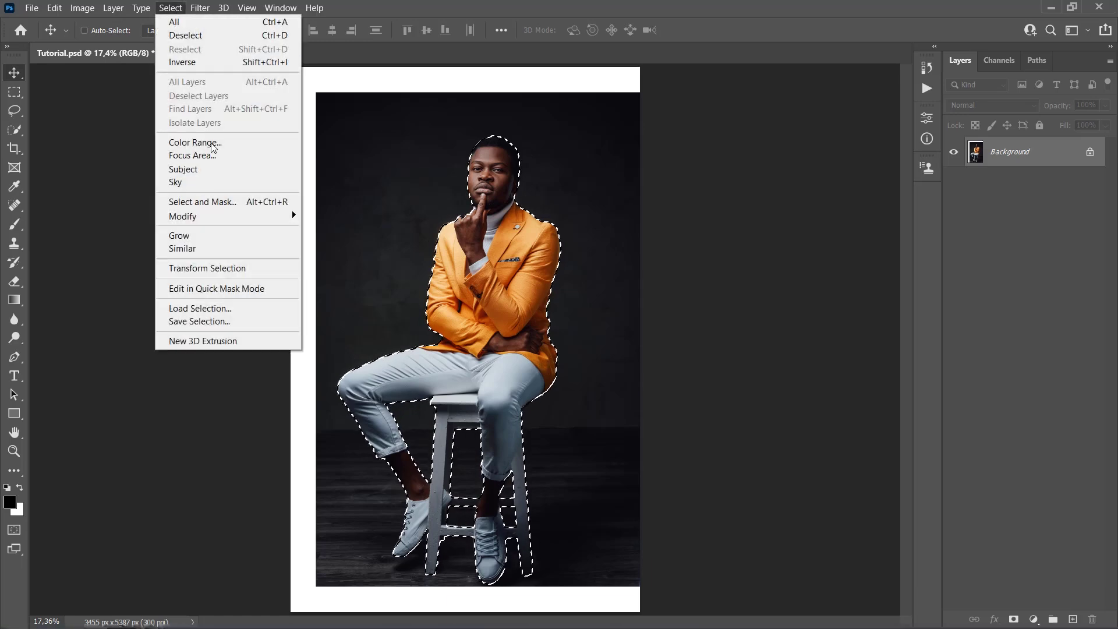
{"action": "mouse_move", "coordinate": [186, 218]}
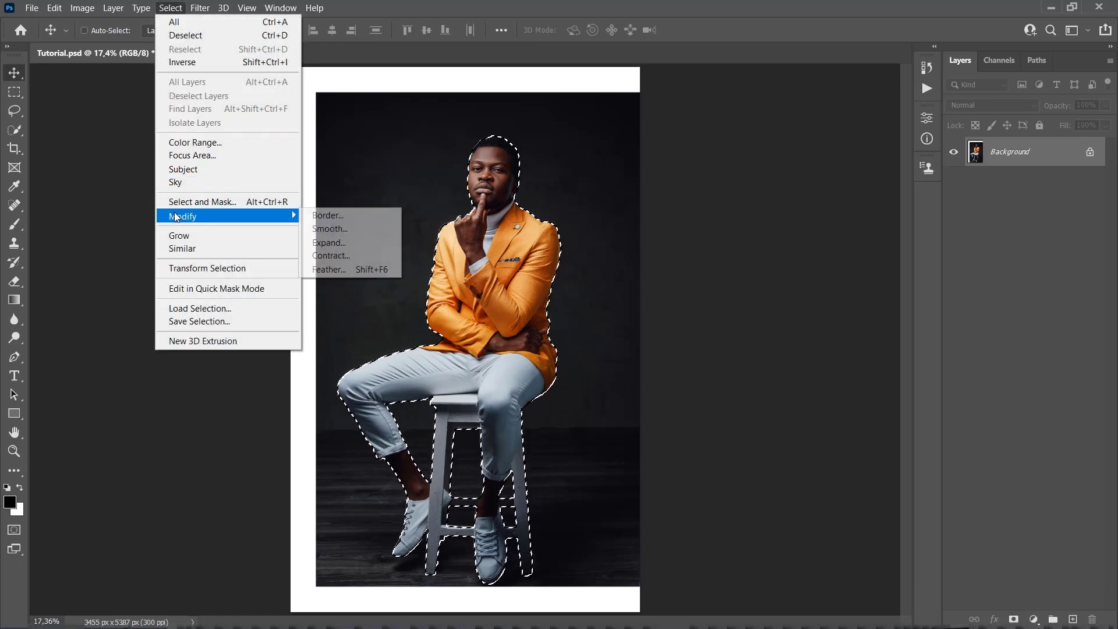
{"action": "left_click", "coordinate": [330, 229]}
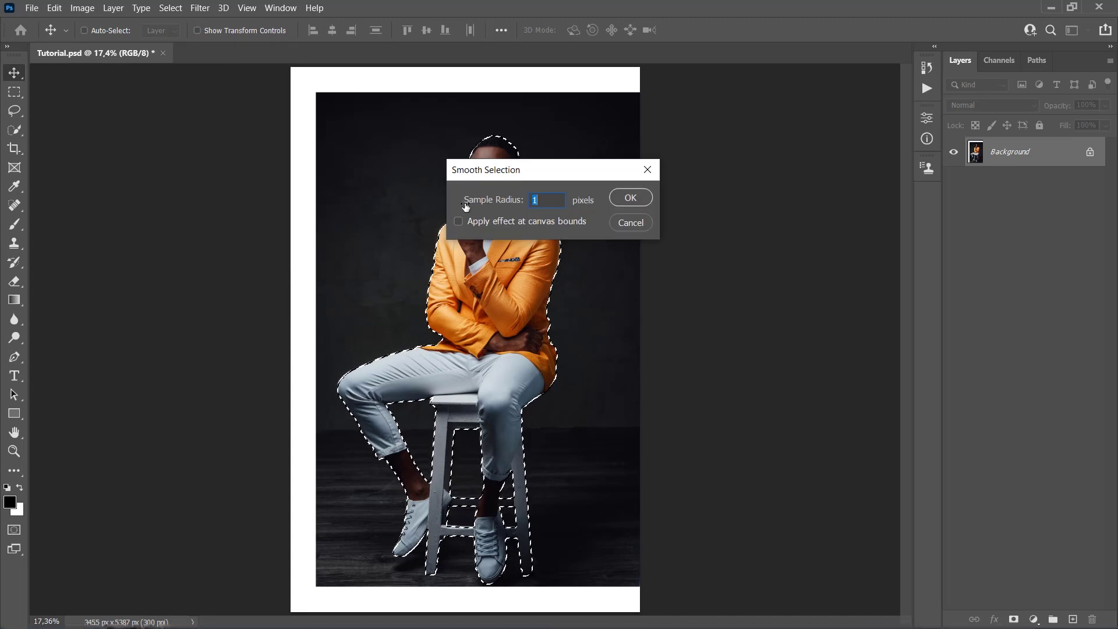
{"action": "type", "text": "2"}
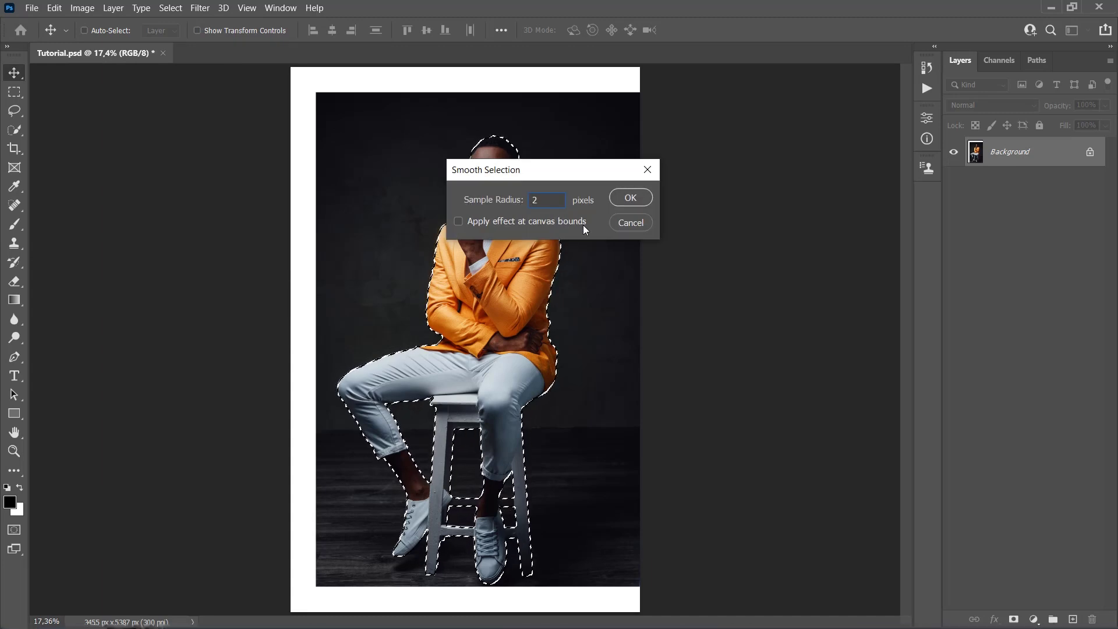
{"action": "left_click", "coordinate": [628, 198]}
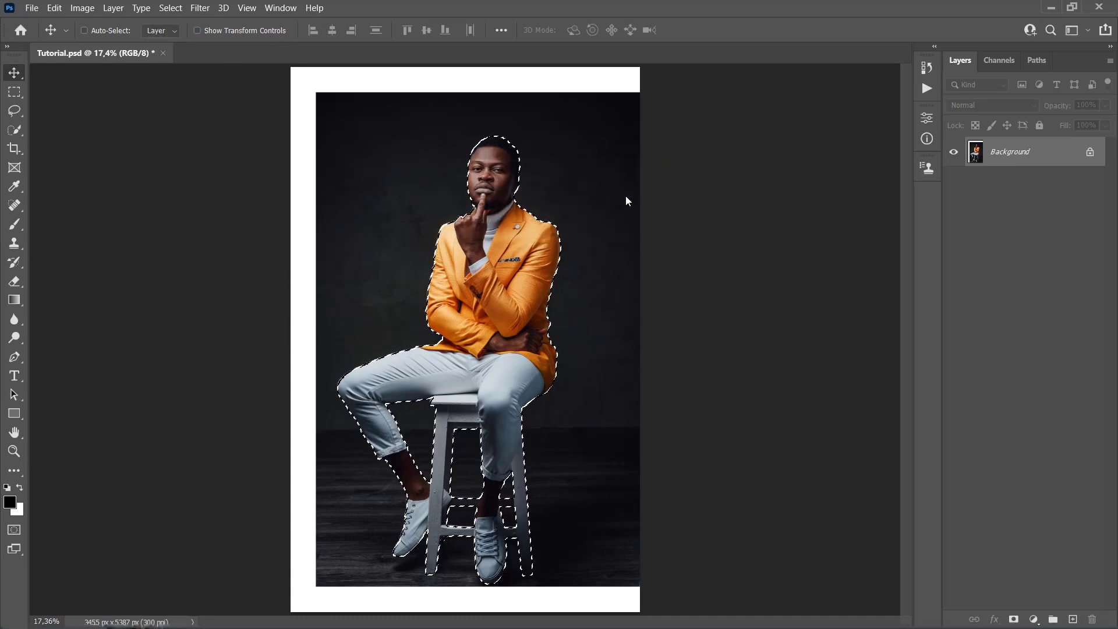
- Contract the selection by 1 px
{"action": "left_click", "coordinate": [171, 8]}
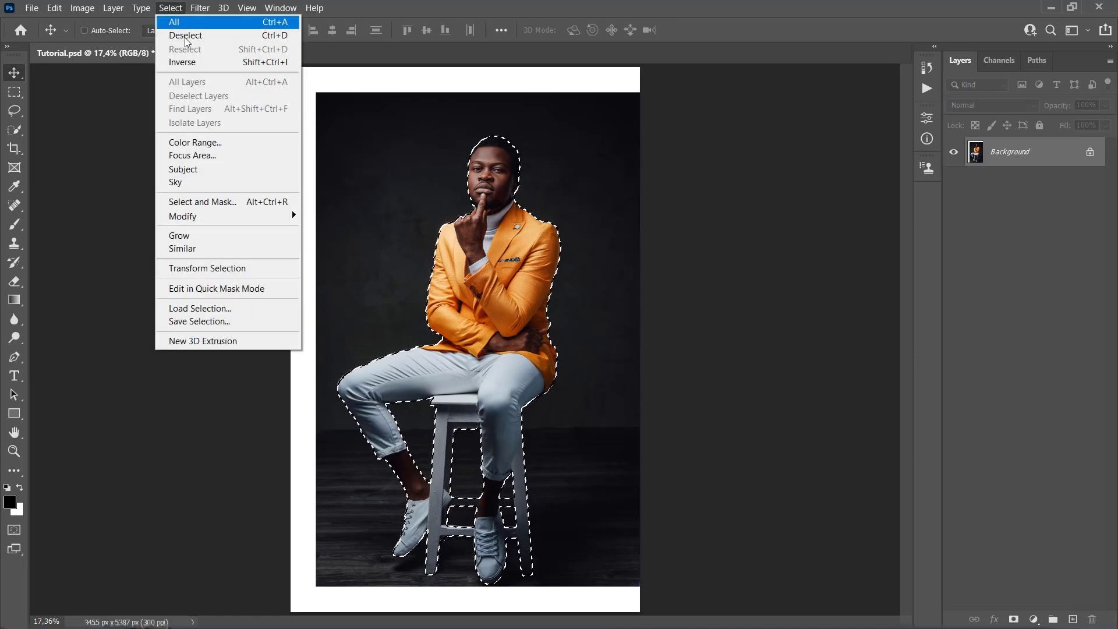
{"action": "mouse_move", "coordinate": [208, 216]}
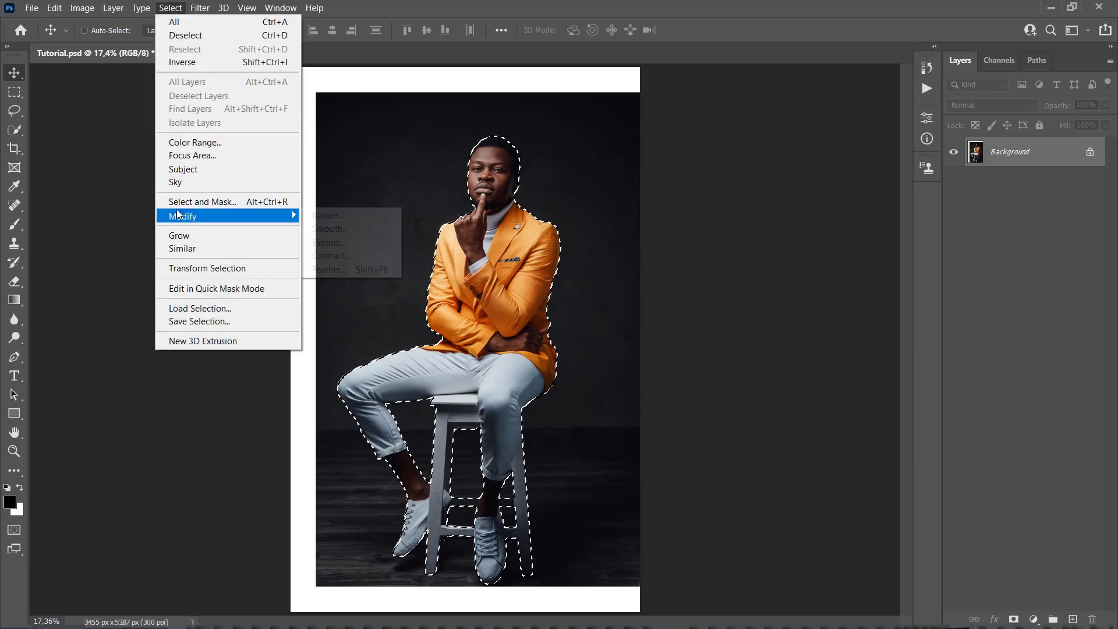
{"action": "left_click", "coordinate": [322, 256]}
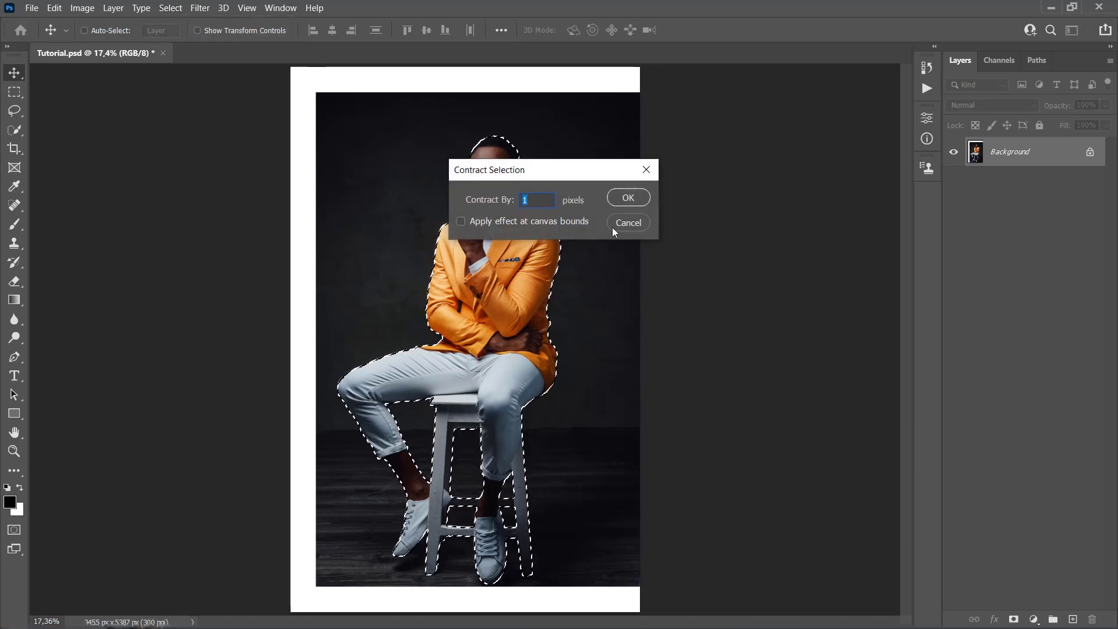
{"action": "left_click", "coordinate": [626, 199]}
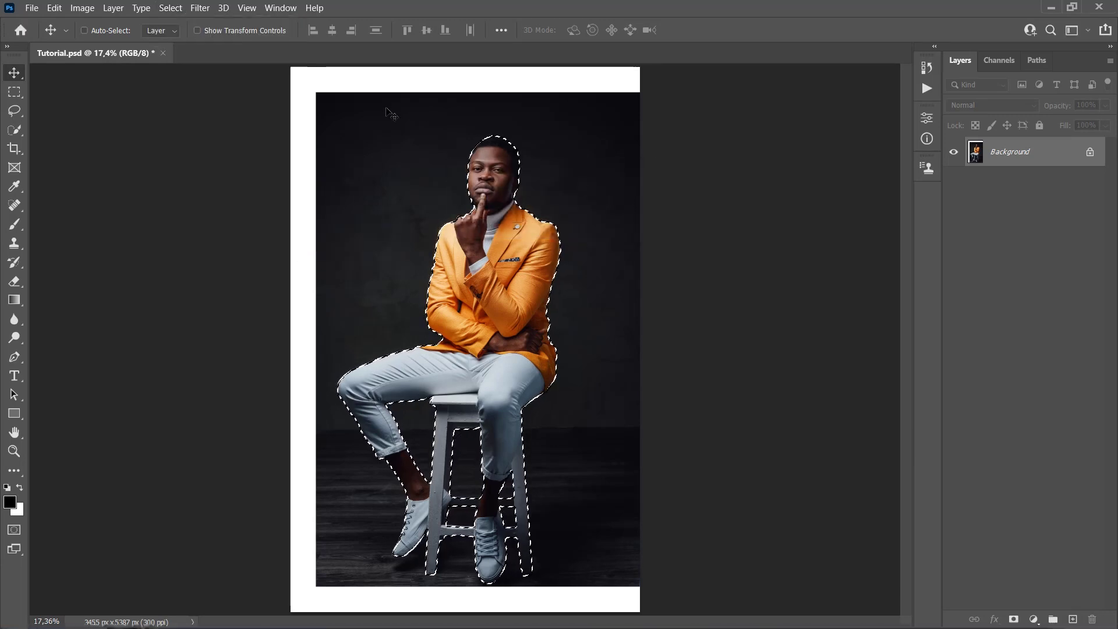
- Feather the selection by 1 px and copy it onto a new layer with Ctrl+J
{"action": "left_click", "coordinate": [173, 10]}
{"action": "mouse_move", "coordinate": [239, 214]}
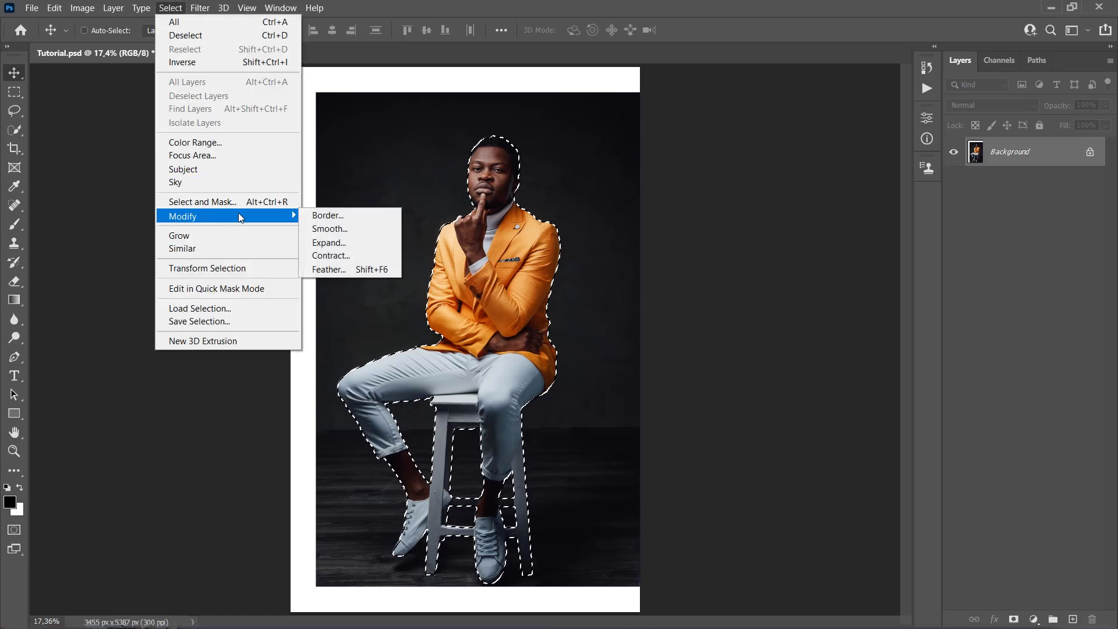
{"action": "left_click", "coordinate": [327, 269]}
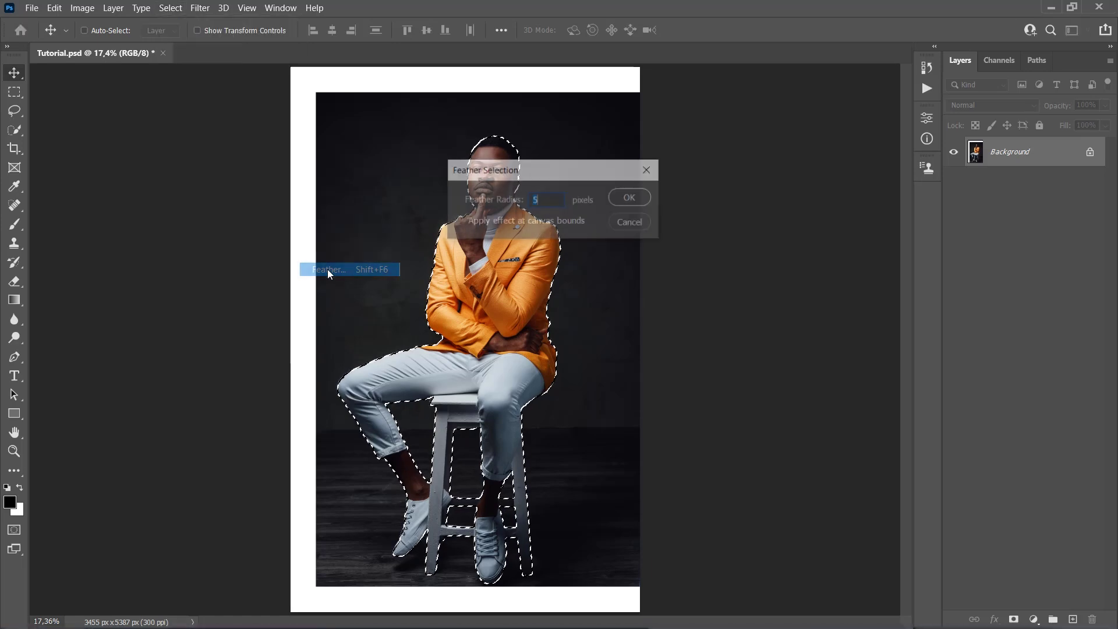
{"action": "type", "text": "1"}
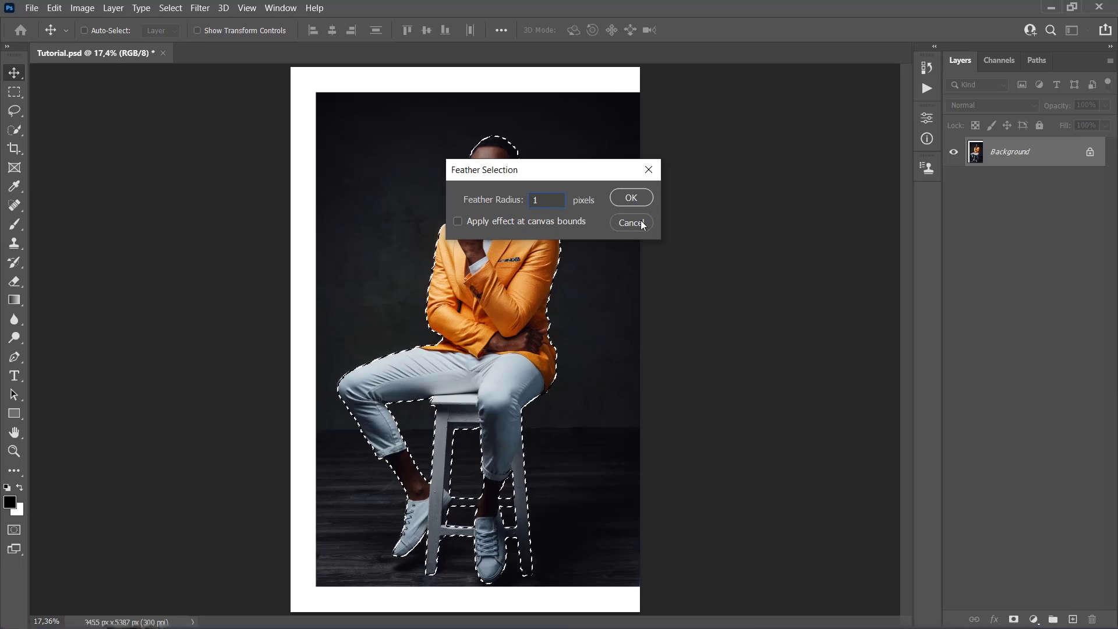
{"action": "left_click", "coordinate": [633, 200]}
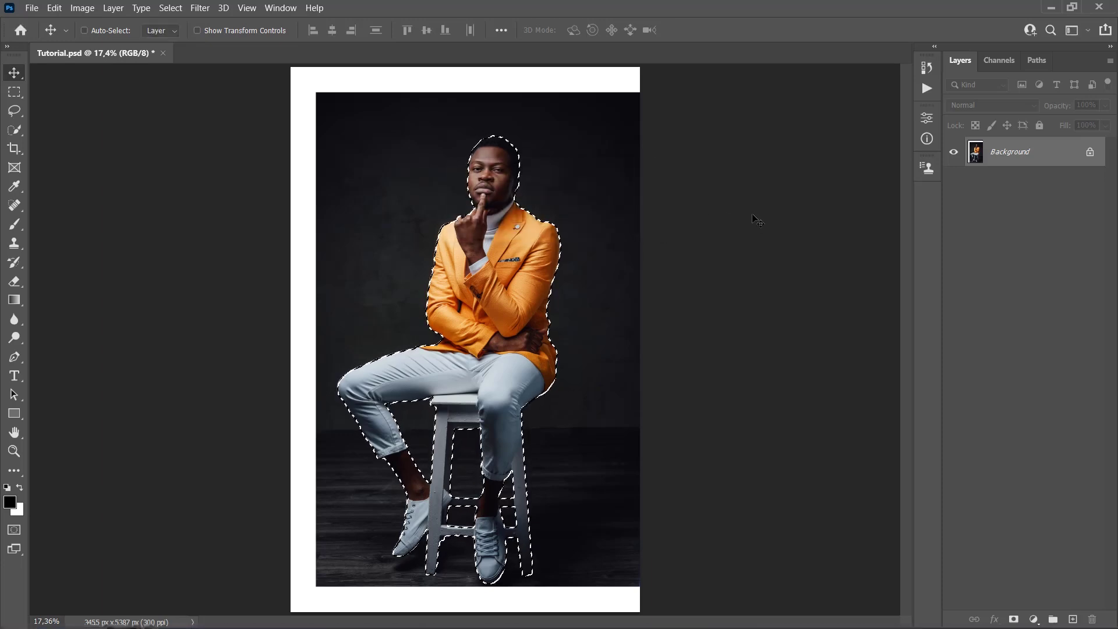
{"action": "key", "text": "ctrl+j"}
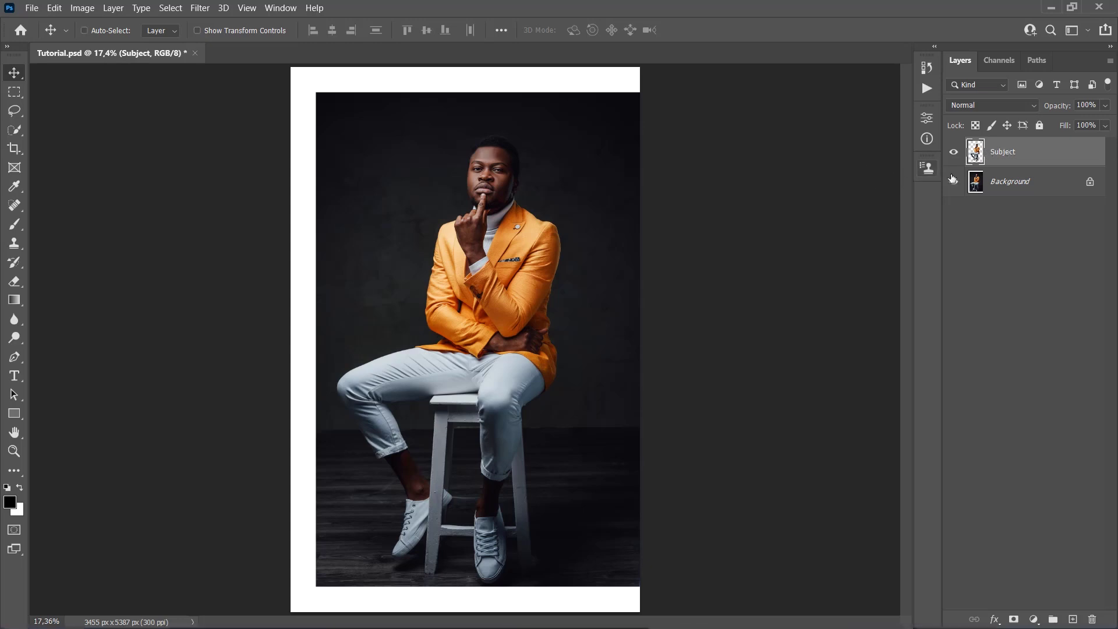
- Add a Solid Color fill layer named Background Color in f2f2f2 above the Background layer
{"action": "left_click", "coordinate": [1020, 183]}
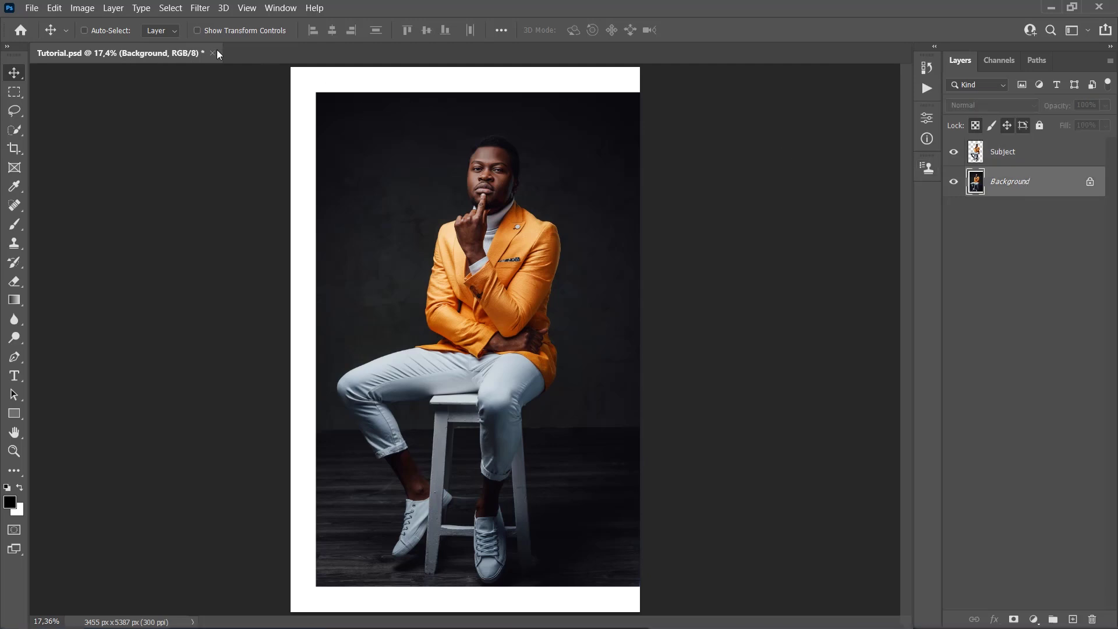
{"action": "left_click", "coordinate": [116, 12]}
{"action": "mouse_move", "coordinate": [186, 174]}
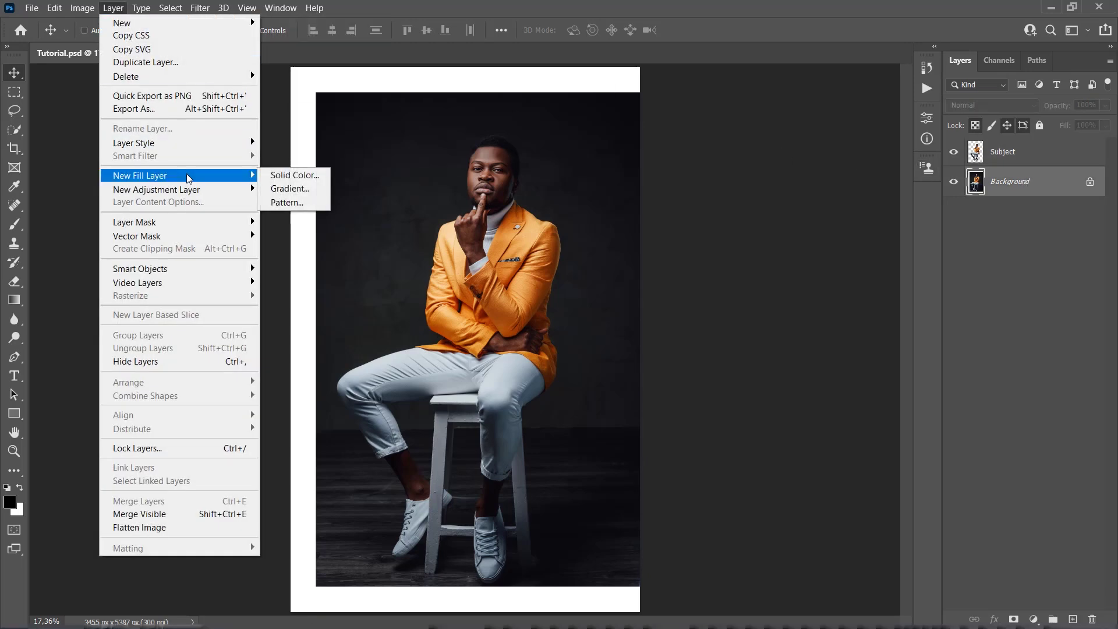
{"action": "left_click", "coordinate": [283, 176]}
{"action": "type", "text": "Background Co"}
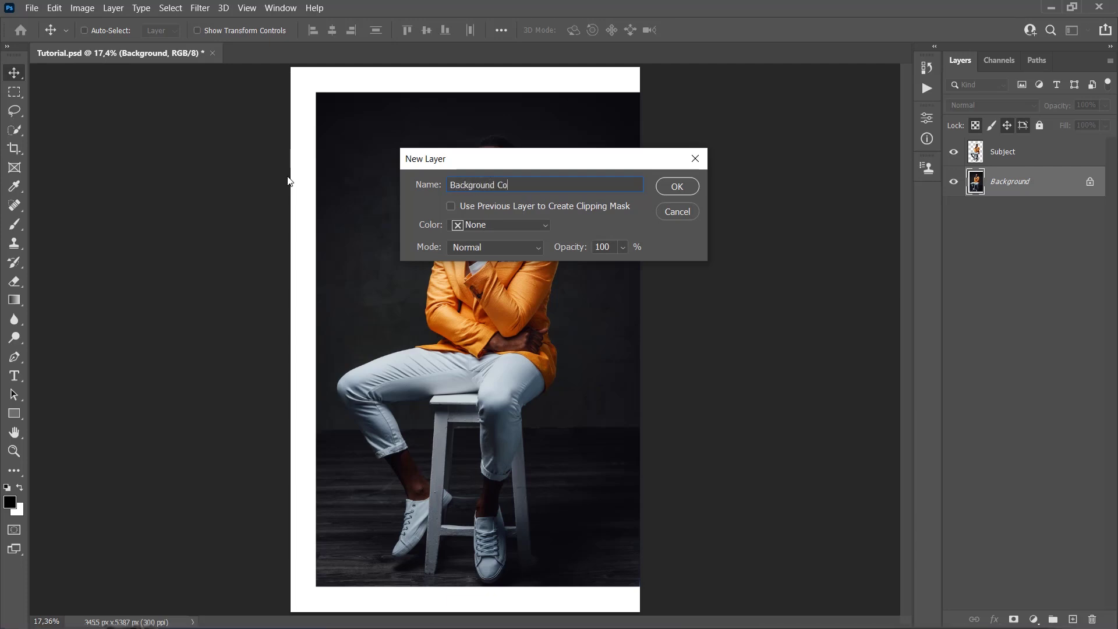
{"action": "type", "text": "lor"}
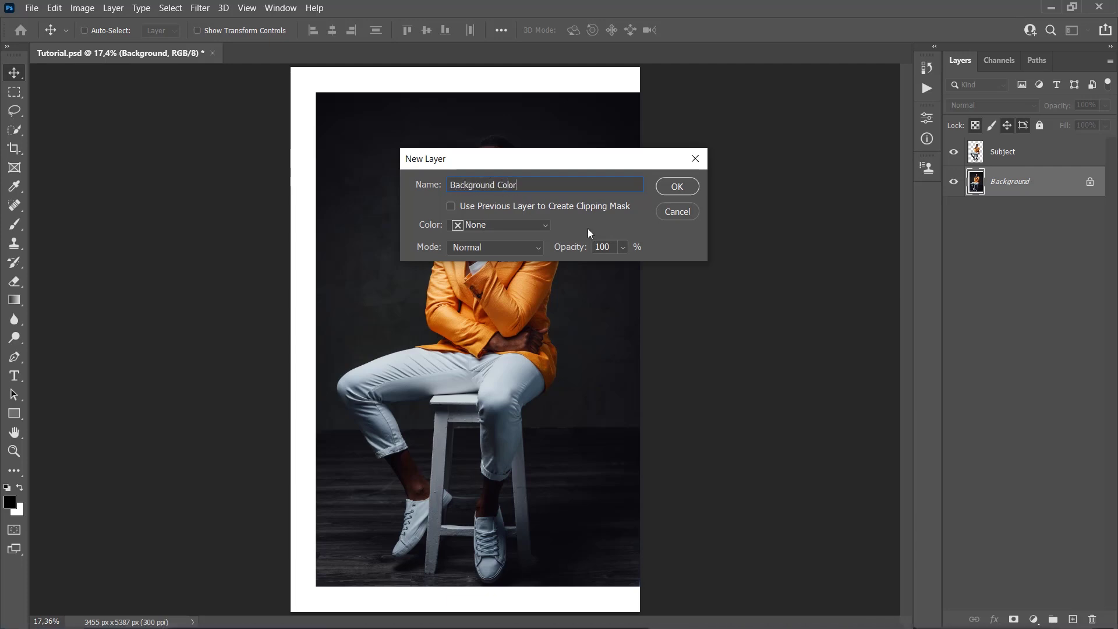
{"action": "left_click", "coordinate": [671, 187]}
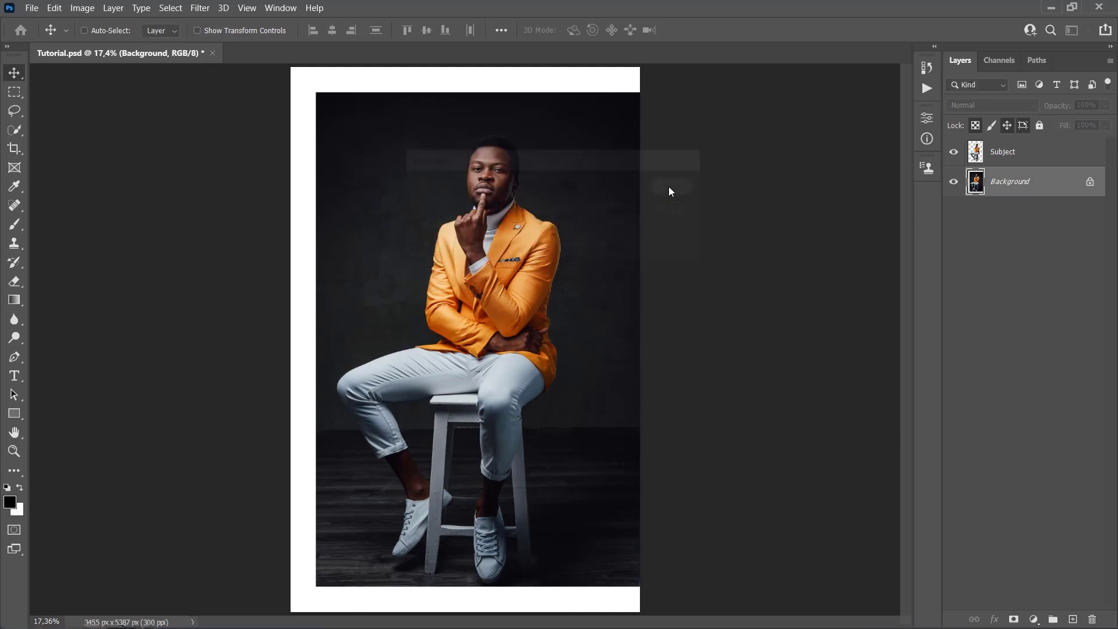
{"action": "type", "text": "f2f2f2"}
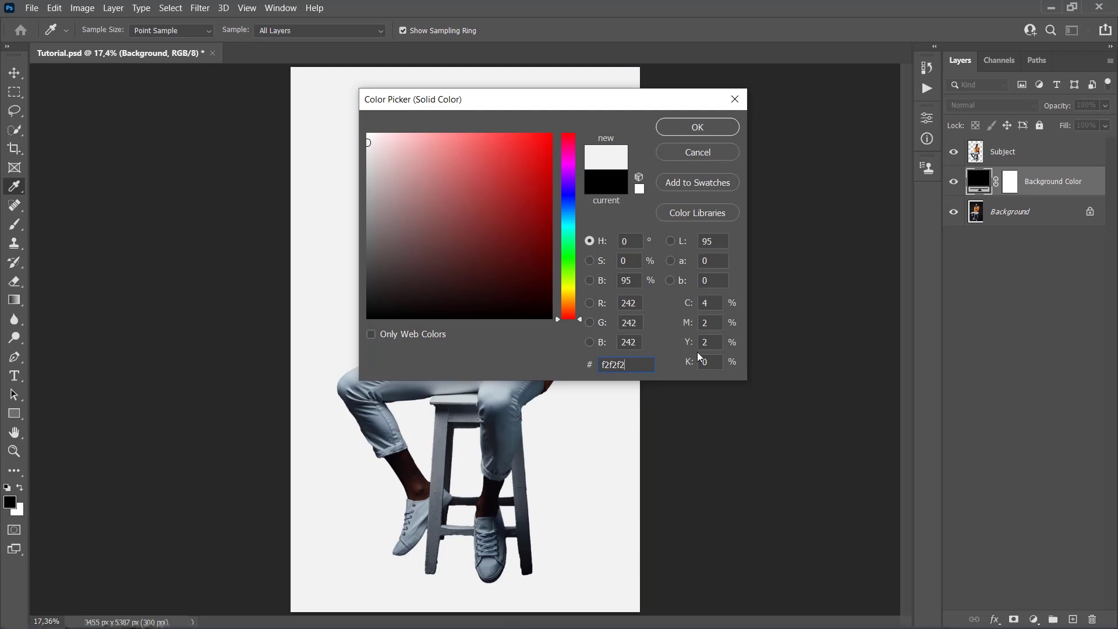
{"action": "left_click", "coordinate": [696, 129]}
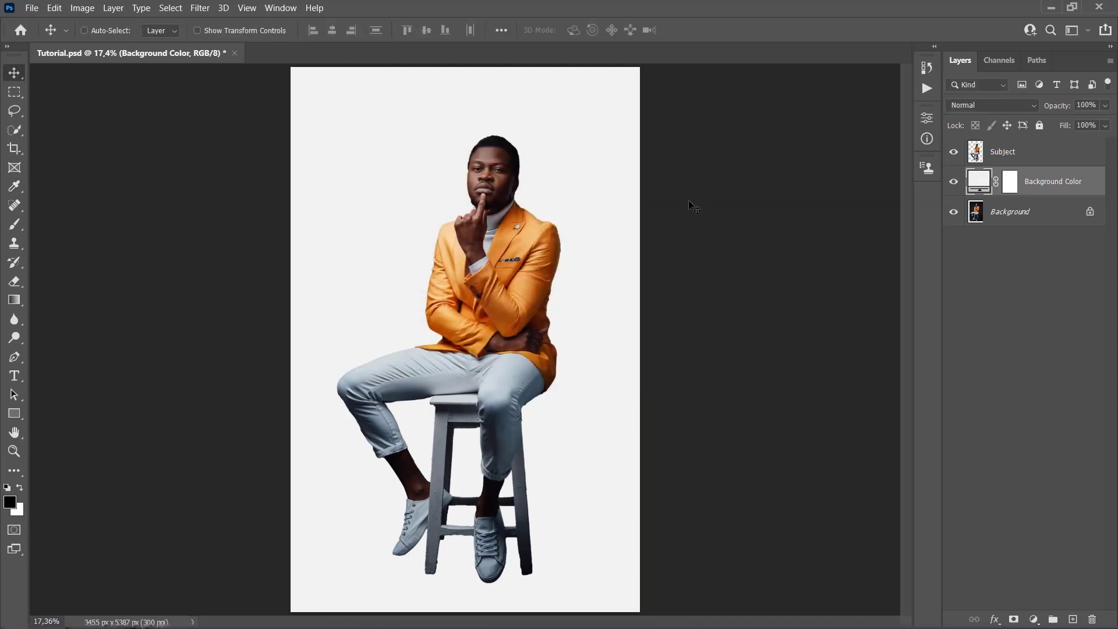
- Add a Gradient Overlay to Background Color with Soft Light blend mode at 50% opacity
{"action": "right_click", "coordinate": [1075, 184]}
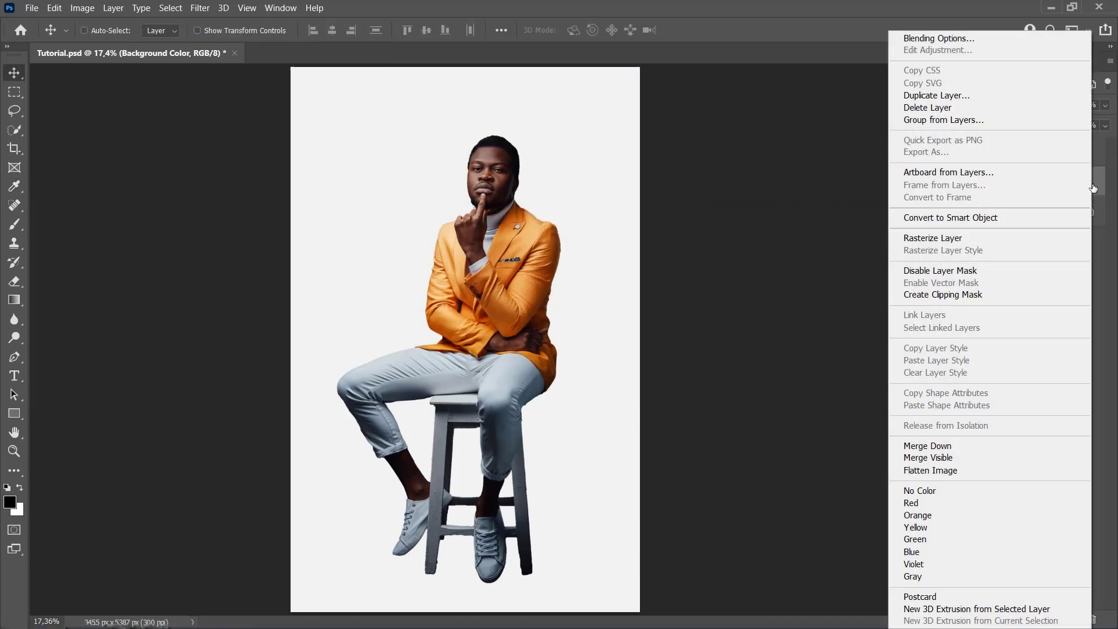
{"action": "left_click", "coordinate": [945, 38]}
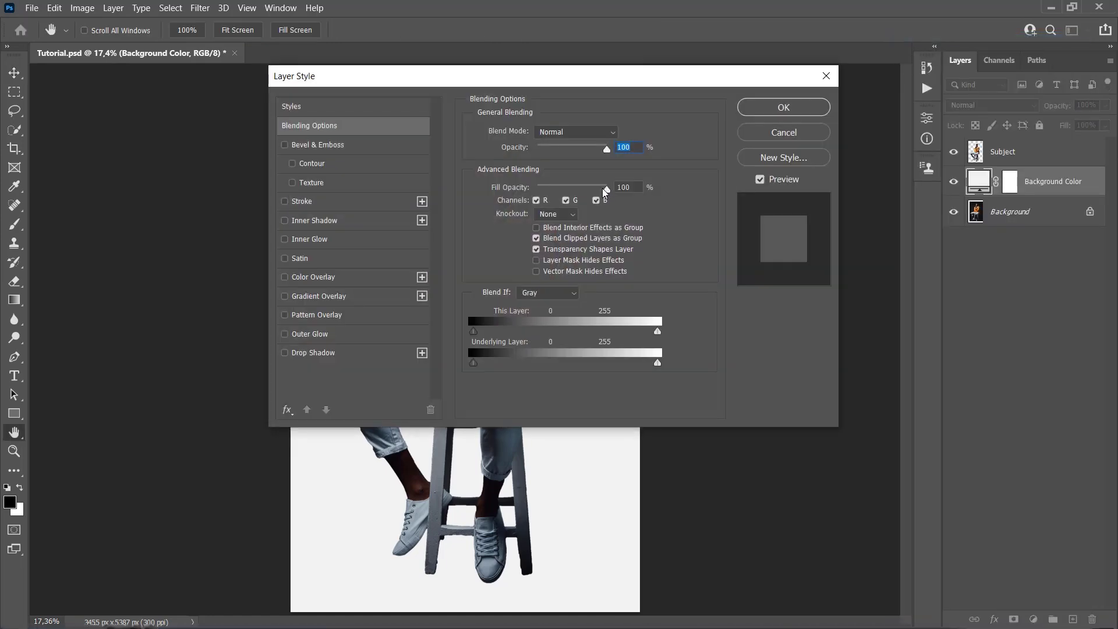
{"action": "left_click", "coordinate": [324, 297]}
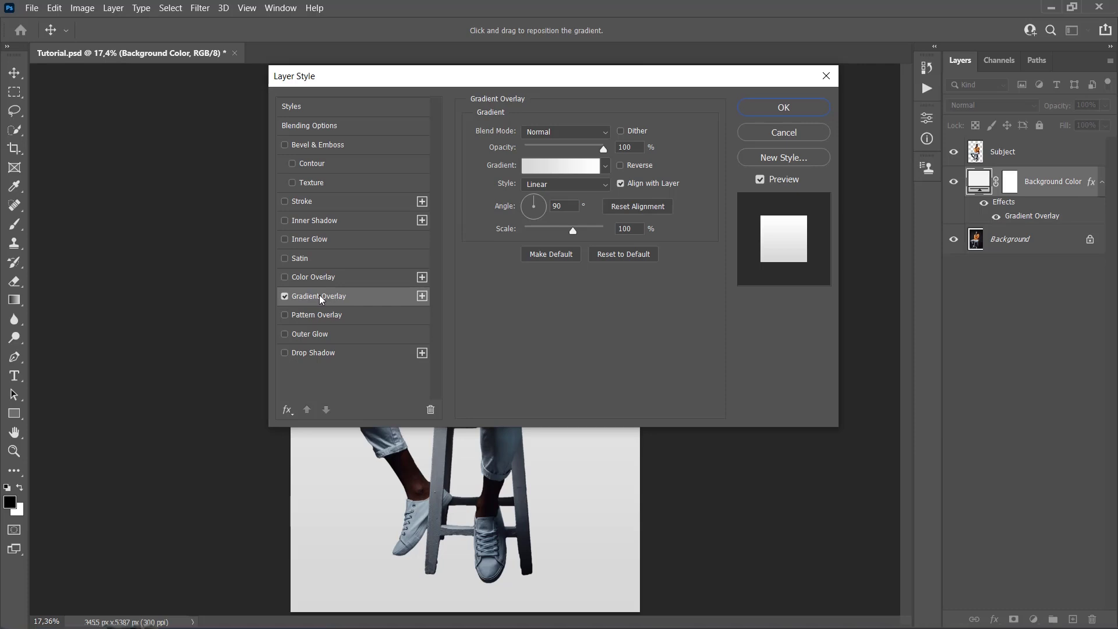
{"action": "left_click", "coordinate": [545, 130]}
{"action": "left_click", "coordinate": [537, 321]}
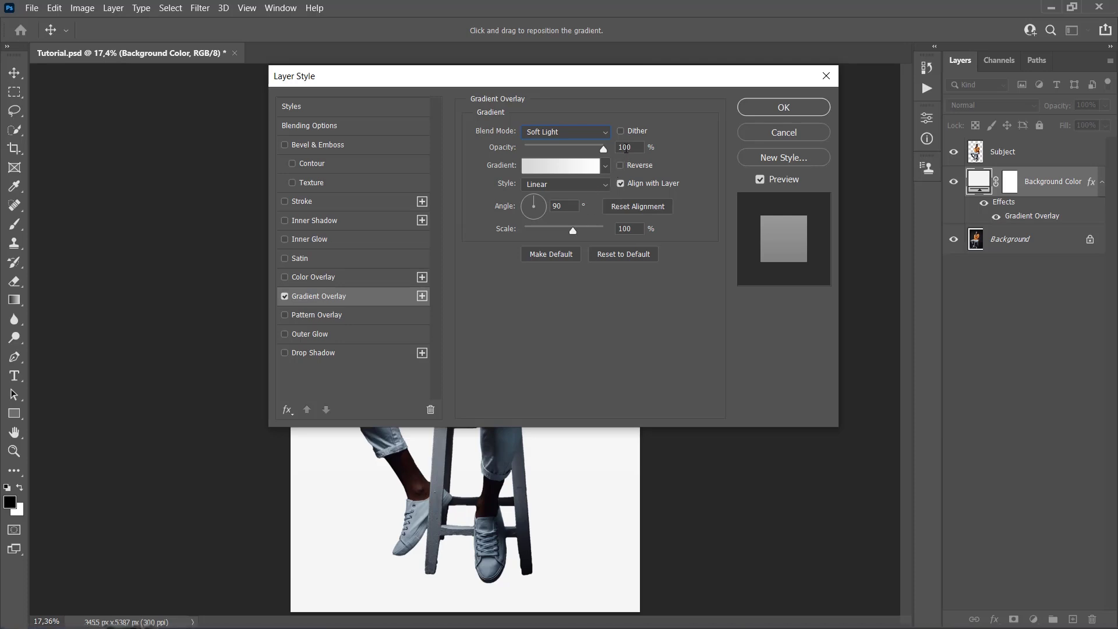
{"action": "double_click", "coordinate": [627, 147]}
{"action": "type", "text": "50"}
- Build a white-to-transparent gradient from the Foreground to Transparent preset, setting both color stops white
{"action": "left_click", "coordinate": [530, 167]}
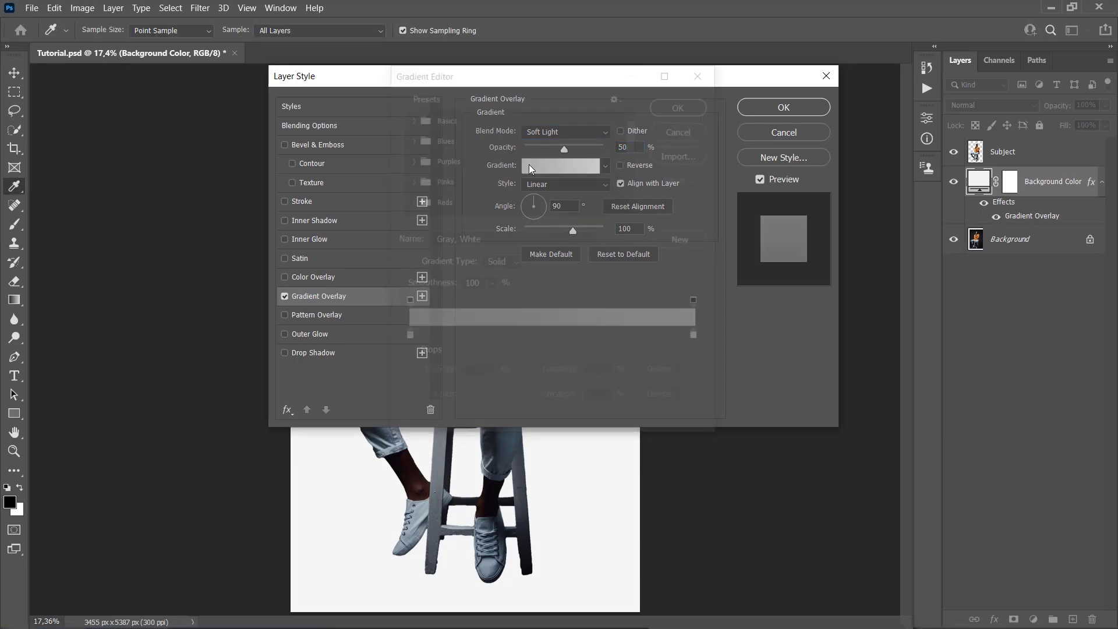
{"action": "left_click", "coordinate": [444, 140]}
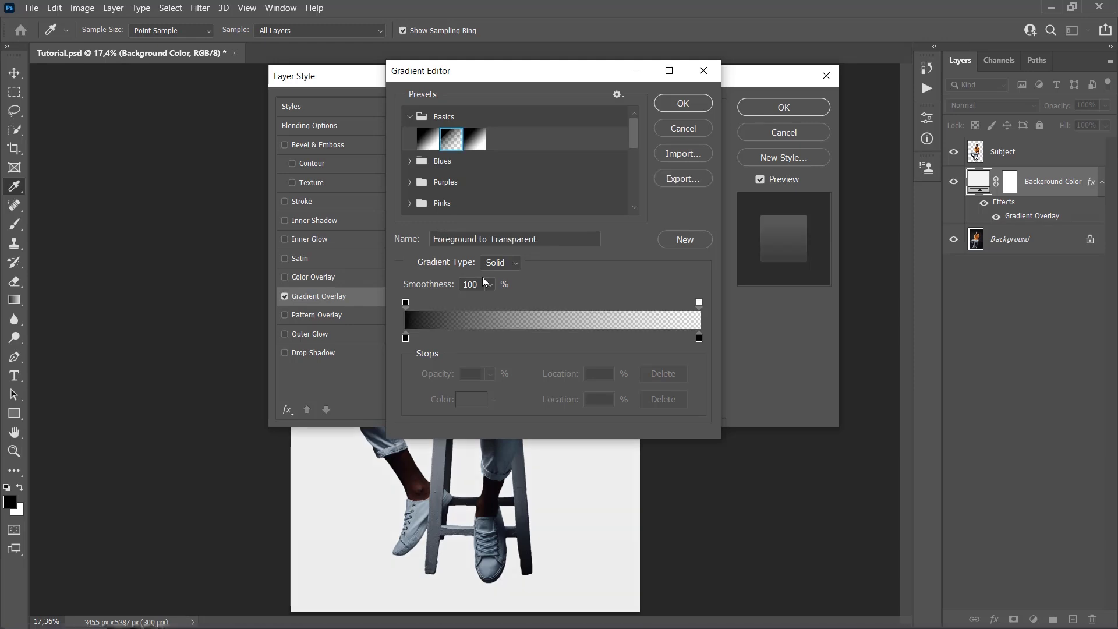
{"action": "left_click", "coordinate": [406, 338]}
{"action": "double_click", "coordinate": [406, 338]}
{"action": "left_click_drag", "start_coordinate": [489, 233], "coordinate": [278, 86]}
{"action": "left_click", "coordinate": [697, 127]}
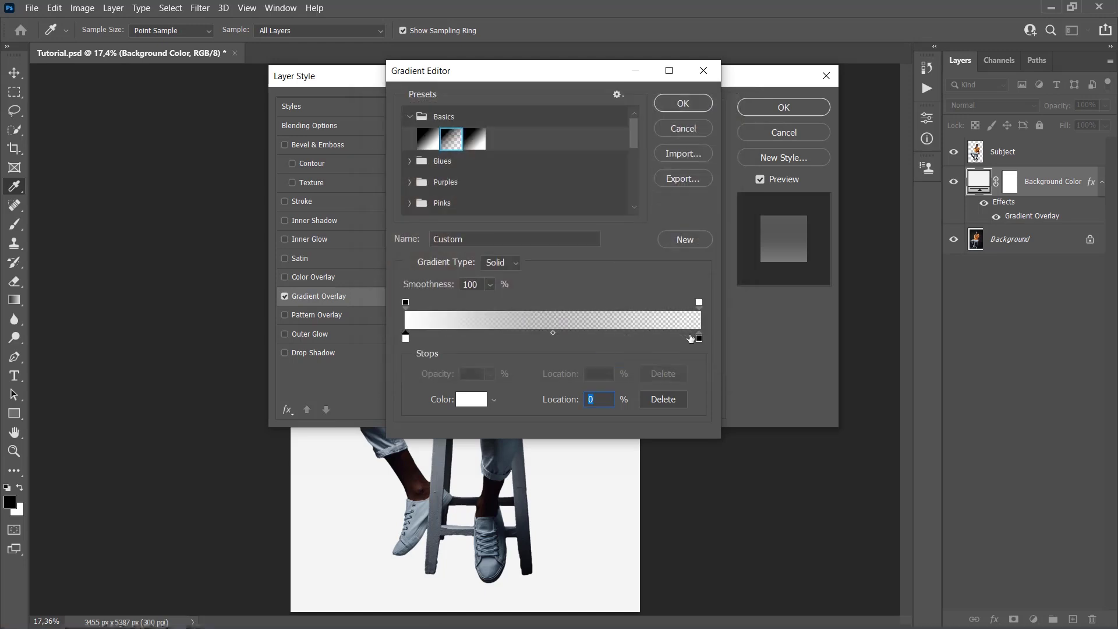
{"action": "left_click", "coordinate": [699, 338]}
{"action": "double_click", "coordinate": [698, 338]}
{"action": "left_click_drag", "start_coordinate": [460, 227], "coordinate": [249, 64]}
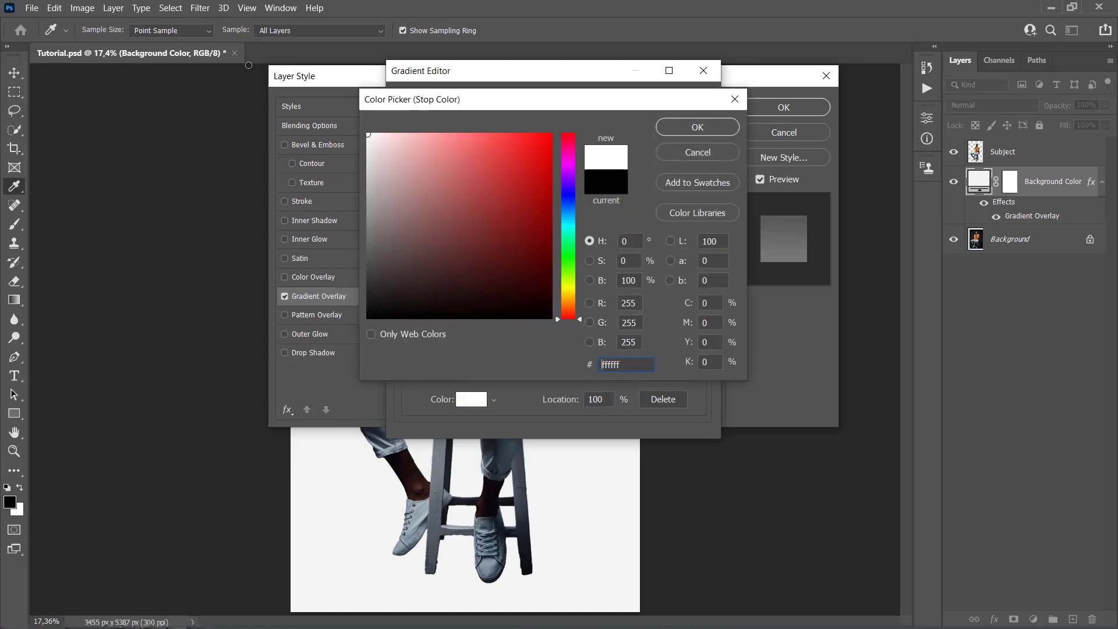
{"action": "key", "text": "Return"}
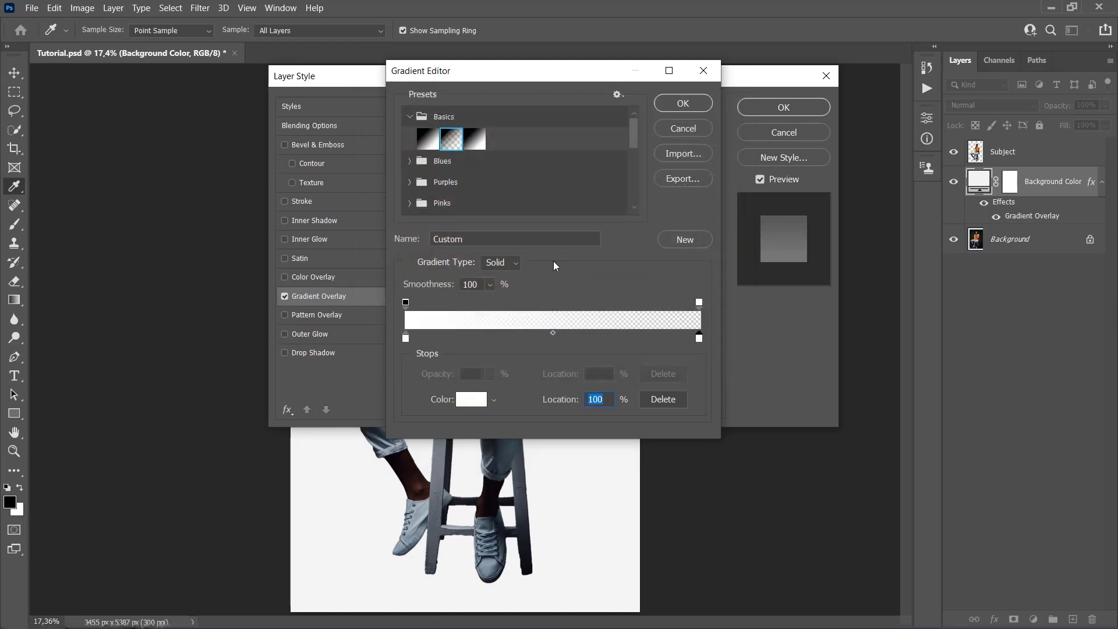
{"action": "left_click", "coordinate": [699, 302]}
{"action": "left_click", "coordinate": [406, 303]}
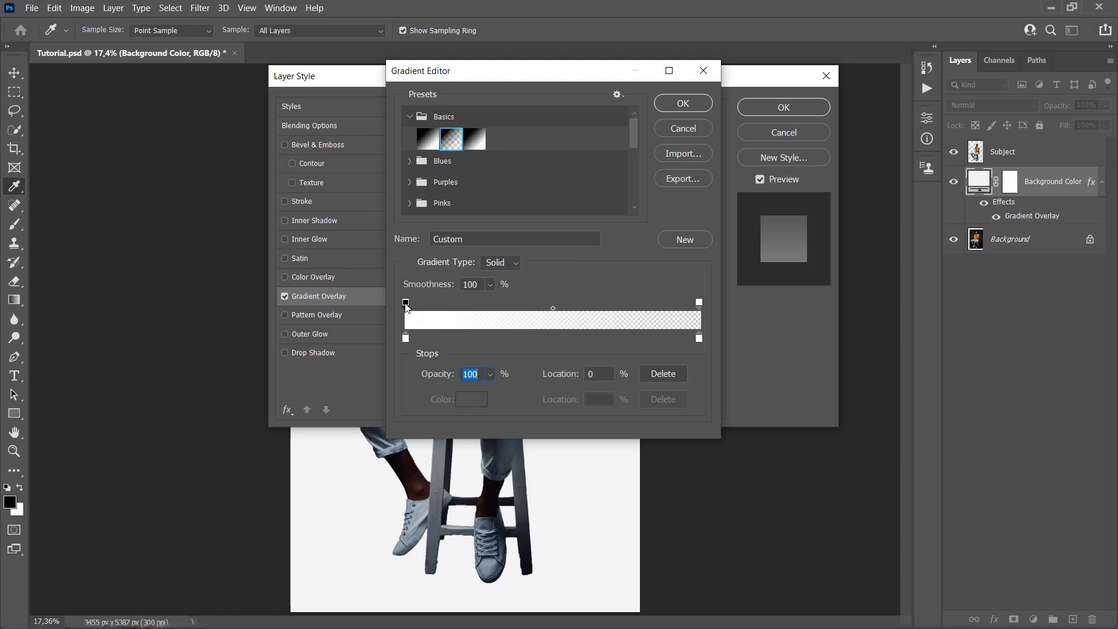
- Confirm the gradient, set the overlay style to Reflected, and apply the layer style
{"action": "left_click", "coordinate": [683, 103]}
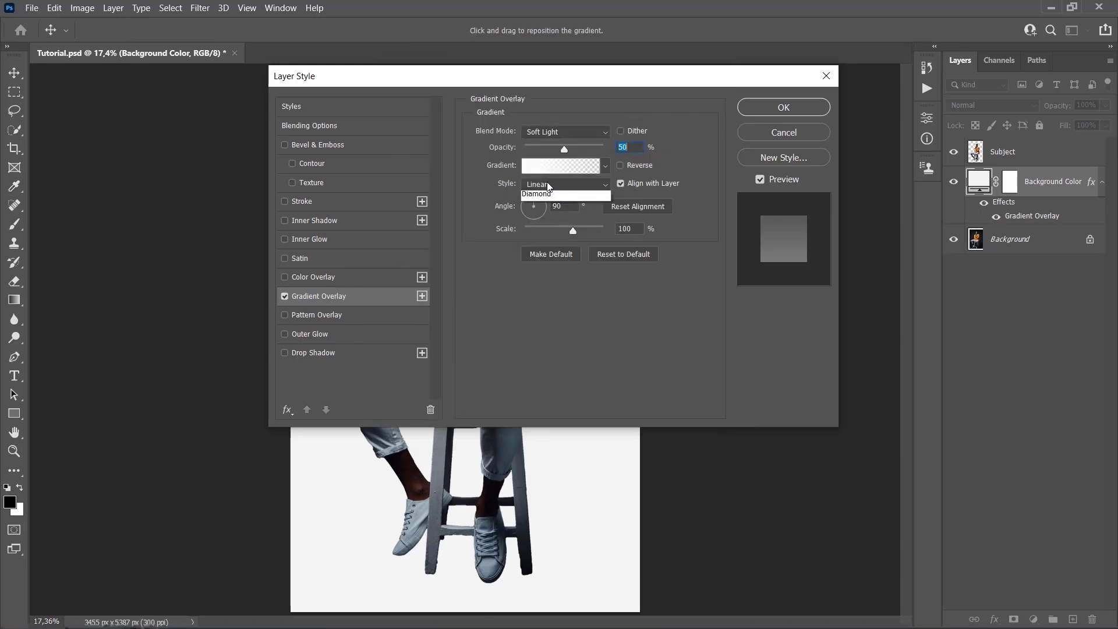
{"action": "left_click", "coordinate": [576, 185]}
{"action": "left_click", "coordinate": [545, 230]}
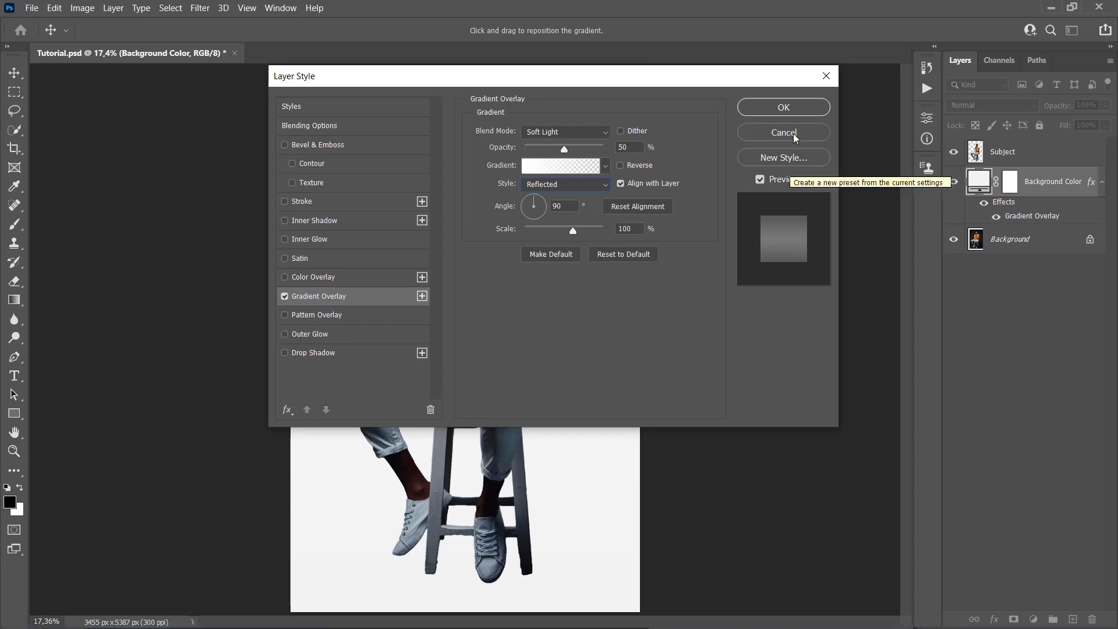
{"action": "left_click", "coordinate": [784, 107]}
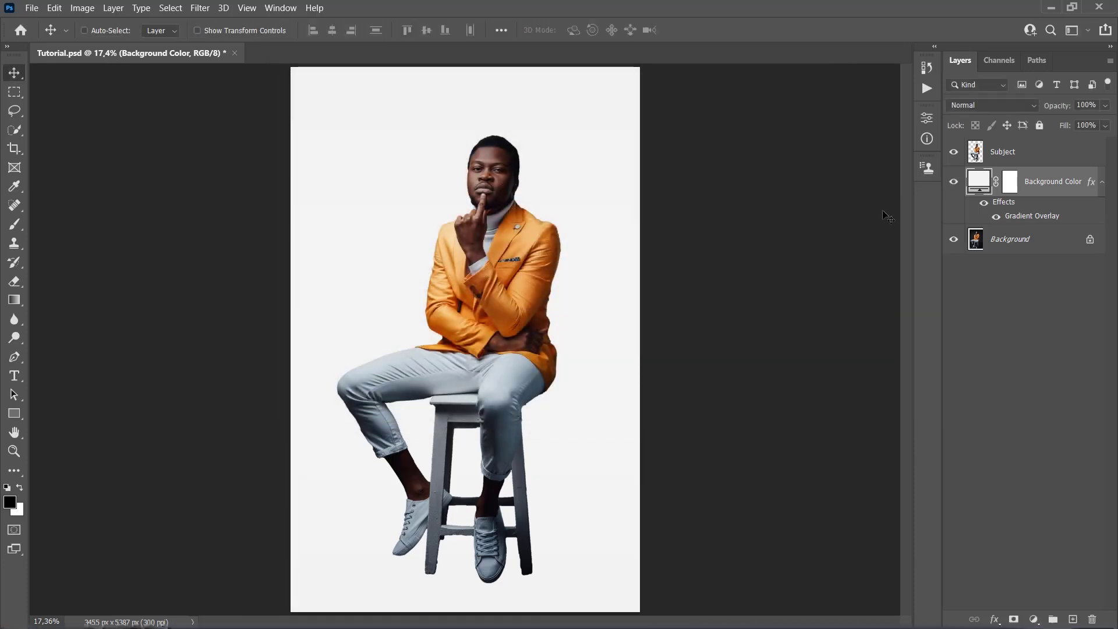
- Create an empty layer named Temp above Subject and load Subject's outline as a selection
{"action": "left_click", "coordinate": [1103, 186]}
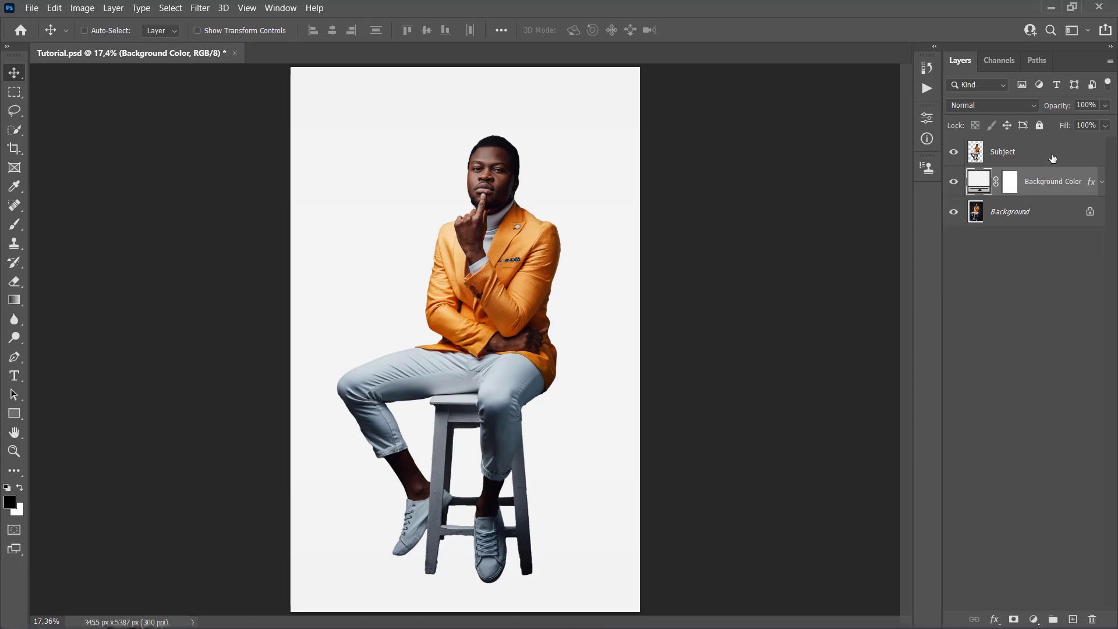
{"action": "left_click", "coordinate": [1042, 154]}
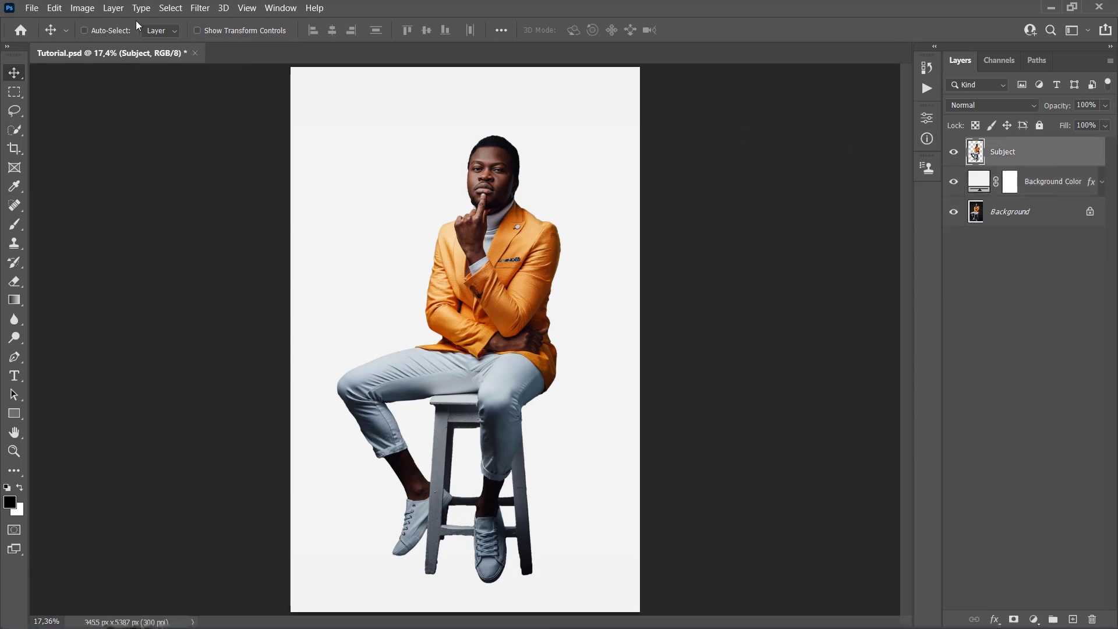
{"action": "left_click", "coordinate": [113, 8]}
{"action": "mouse_move", "coordinate": [175, 23]}
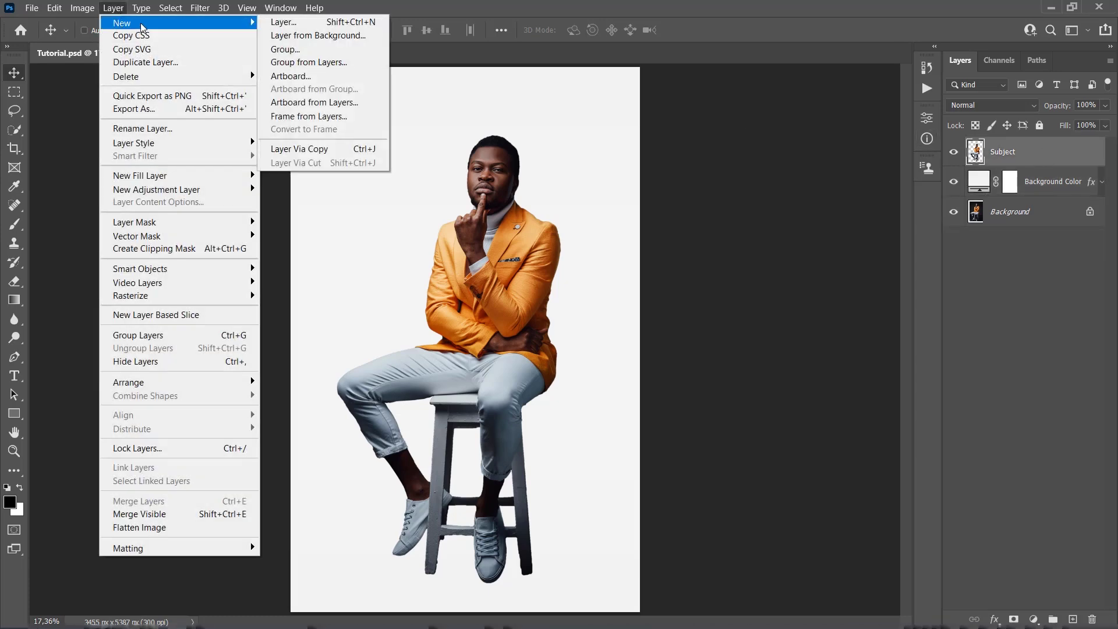
{"action": "left_click", "coordinate": [285, 23]}
{"action": "type", "text": "Temp"}
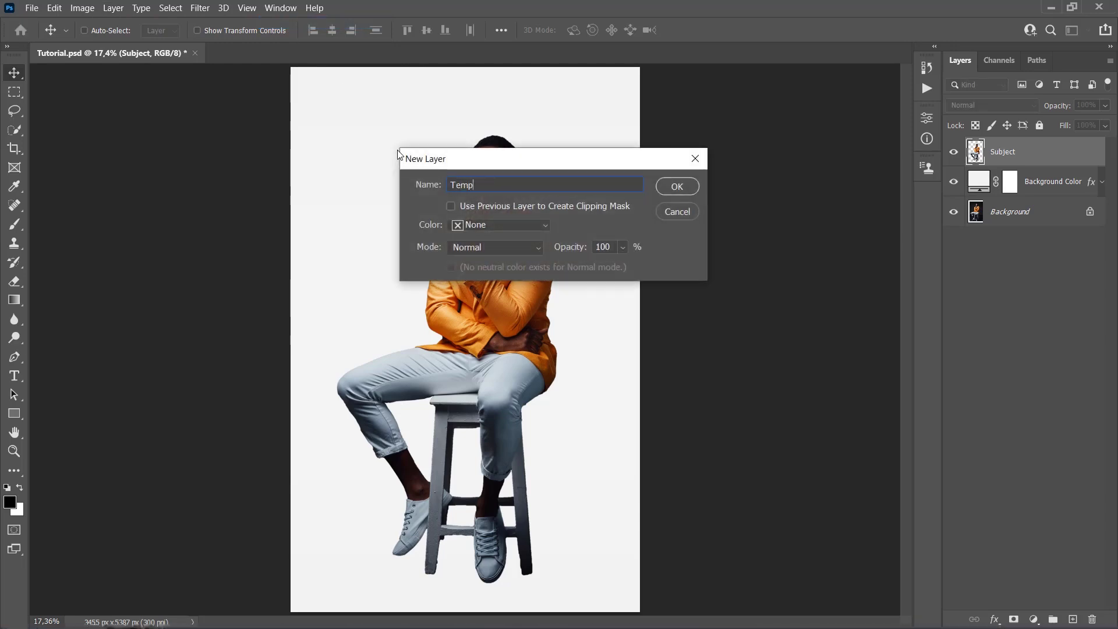
{"action": "left_click", "coordinate": [685, 184]}
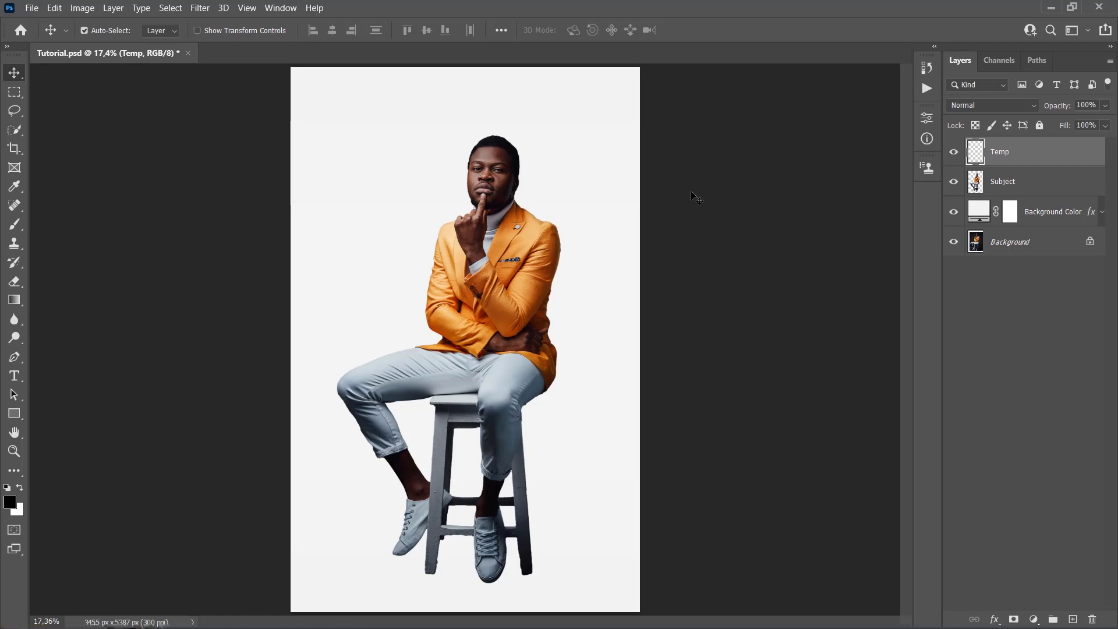
{"action": "key", "text": "ctrl"}
{"action": "left_click", "coordinate": [975, 182], "text": "ctrl"}
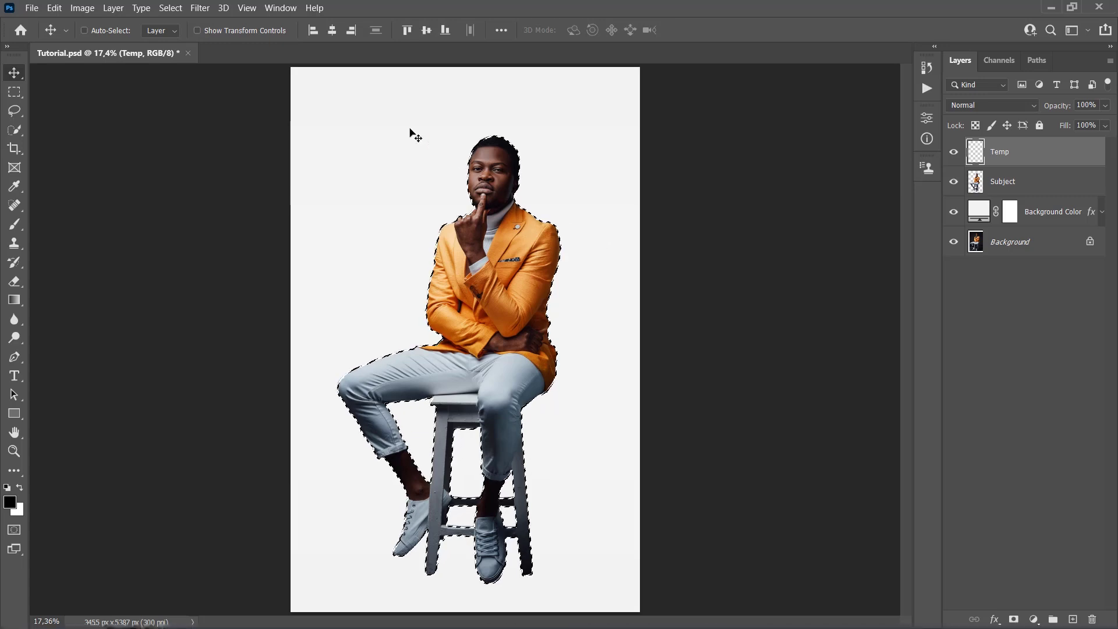
- Fill the figure selection on Temp with Render Clouds, deselect, and hide the other three layers
{"action": "left_click", "coordinate": [200, 8]}
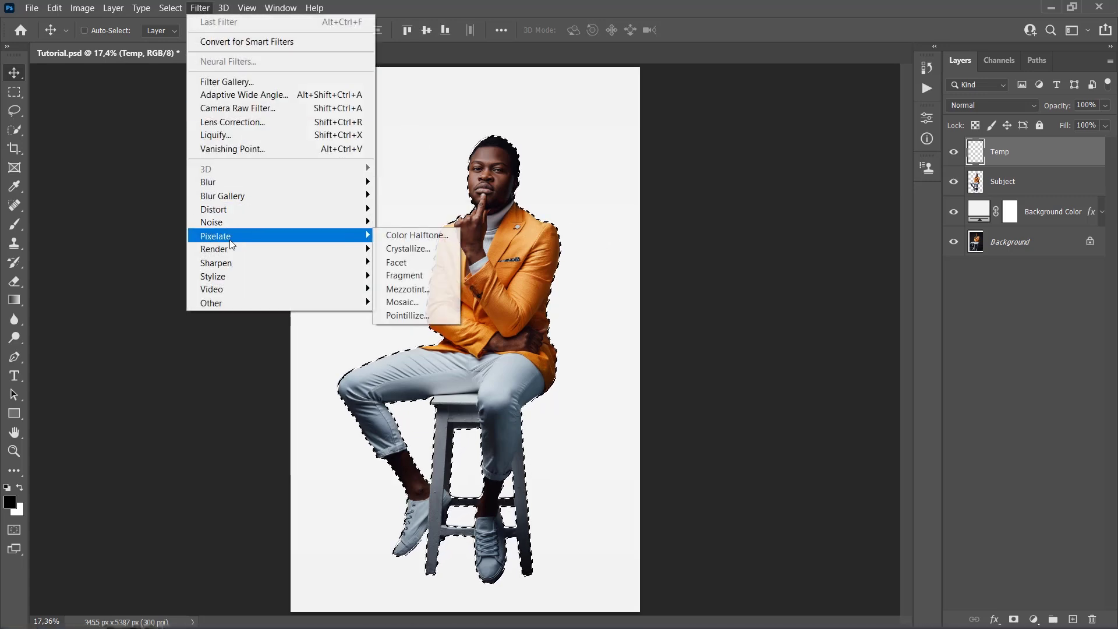
{"action": "mouse_move", "coordinate": [211, 248]}
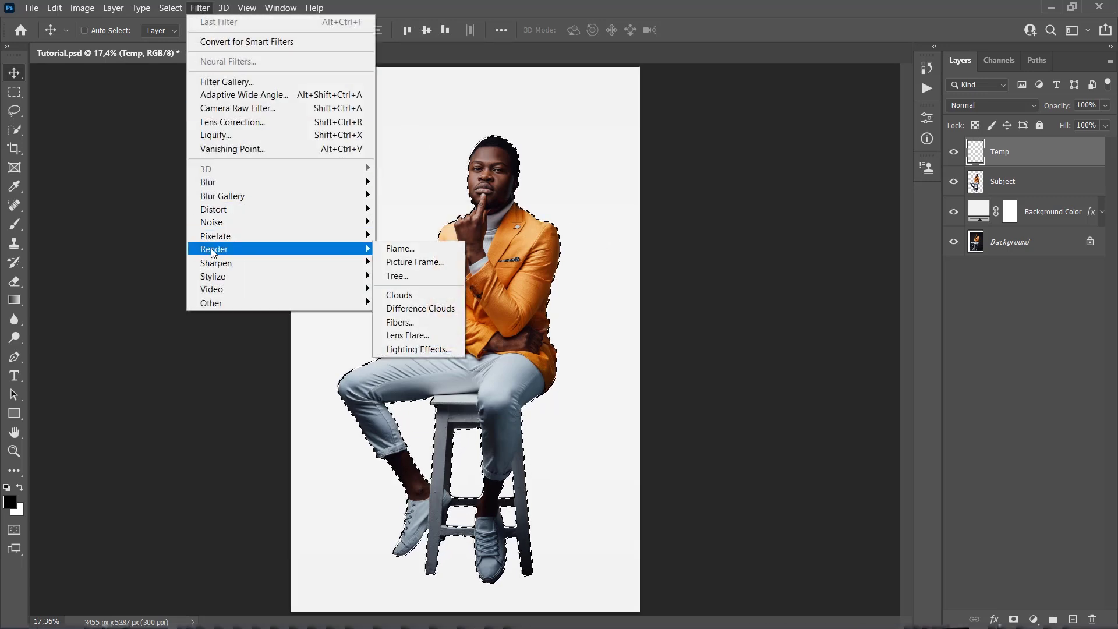
{"action": "left_click", "coordinate": [400, 294]}
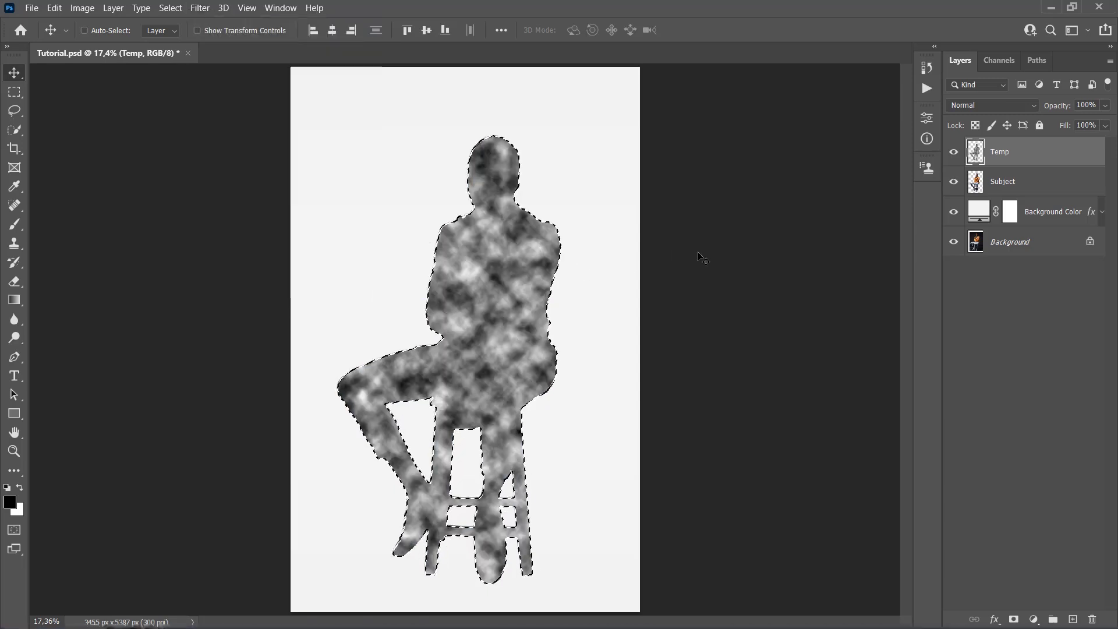
{"action": "key", "text": "ctrl"}
{"action": "key", "text": "ctrl+d"}
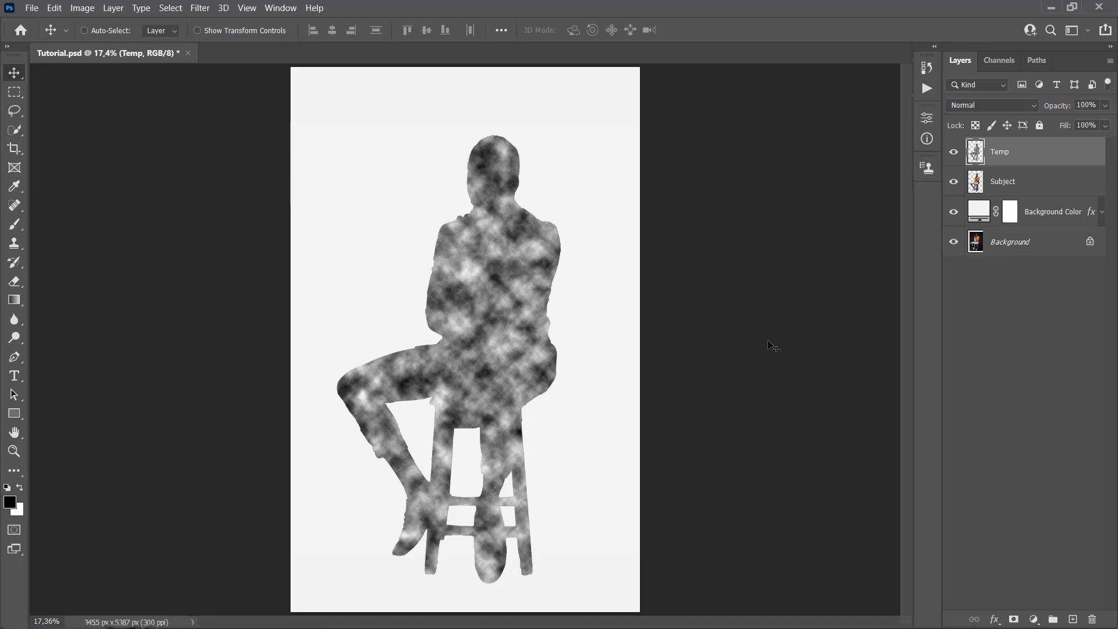
{"action": "left_click_drag", "start_coordinate": [953, 183], "coordinate": [954, 241]}
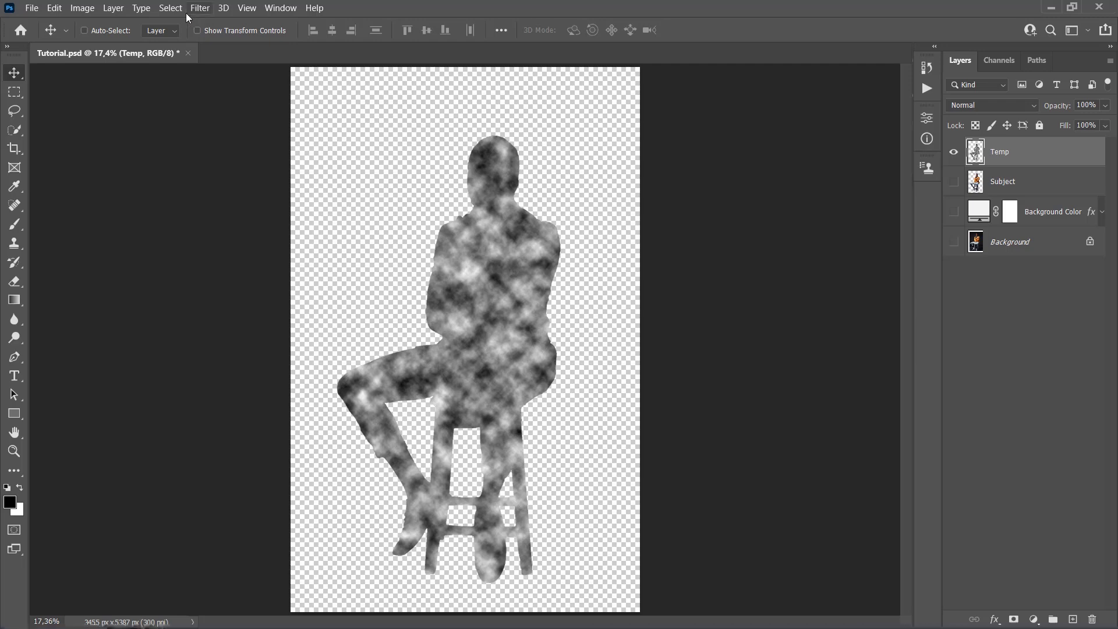
- Select the cloud texture's Highlights using Color Range
{"action": "left_click", "coordinate": [172, 8]}
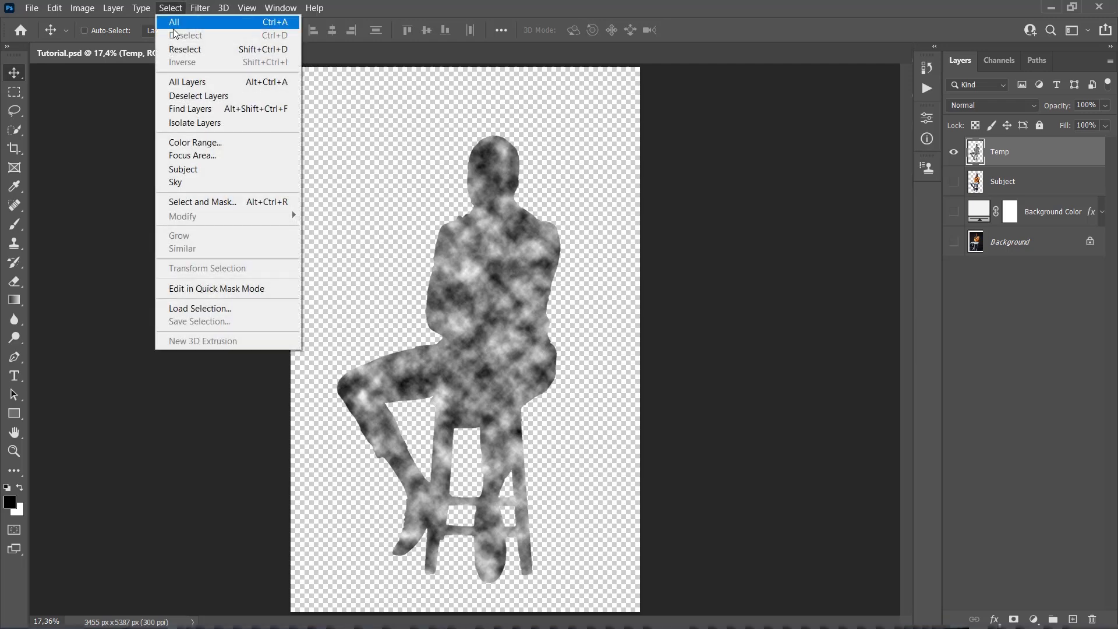
{"action": "left_click", "coordinate": [234, 142]}
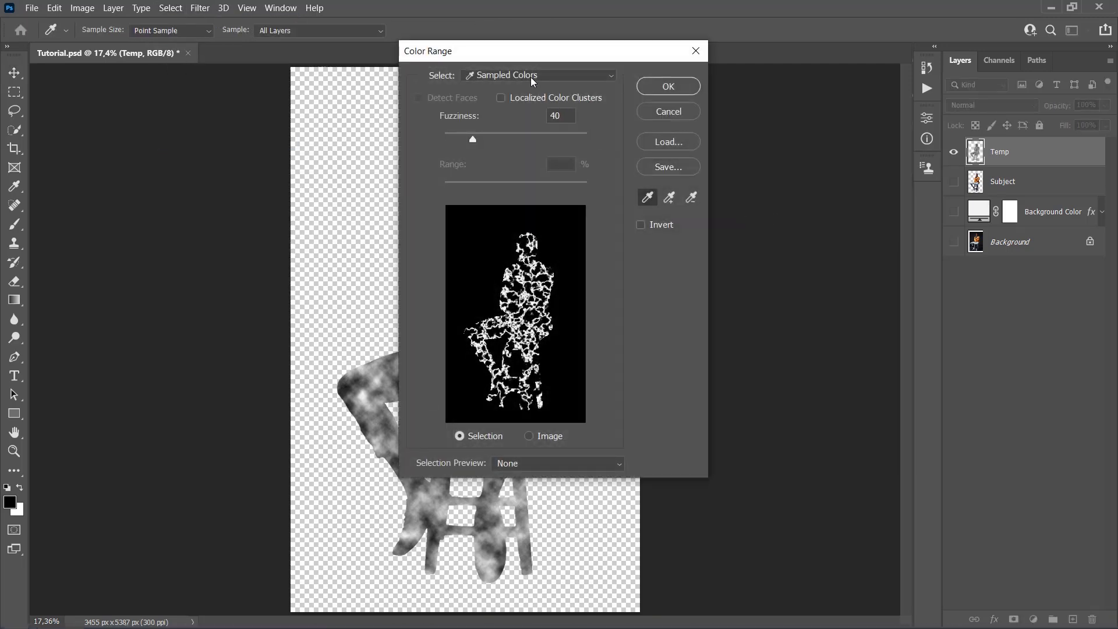
{"action": "left_click", "coordinate": [485, 80]}
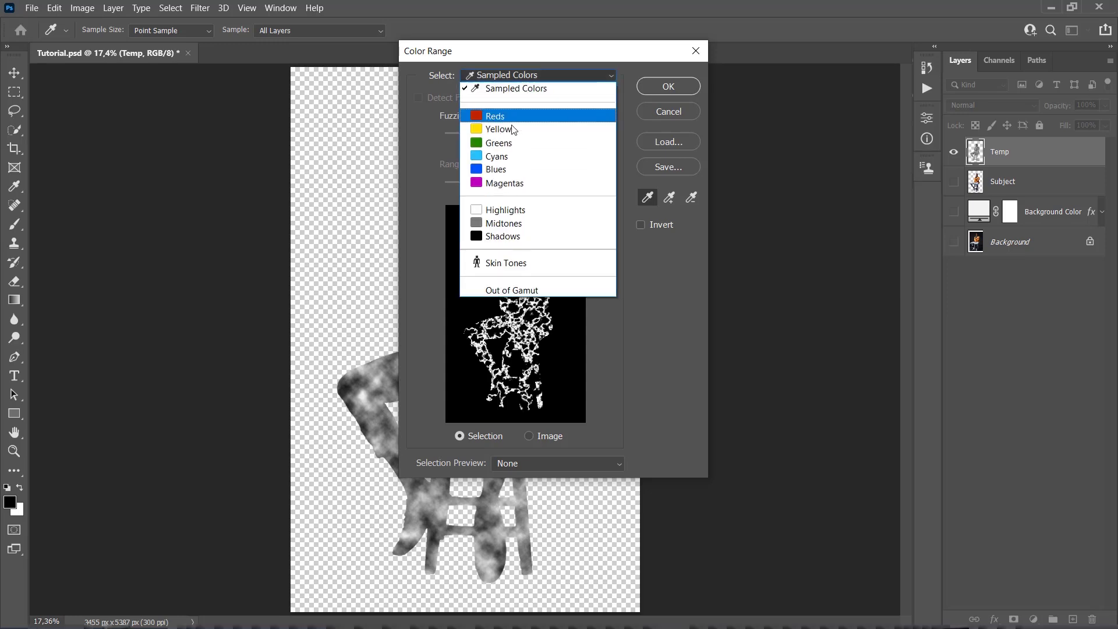
{"action": "left_click", "coordinate": [508, 205]}
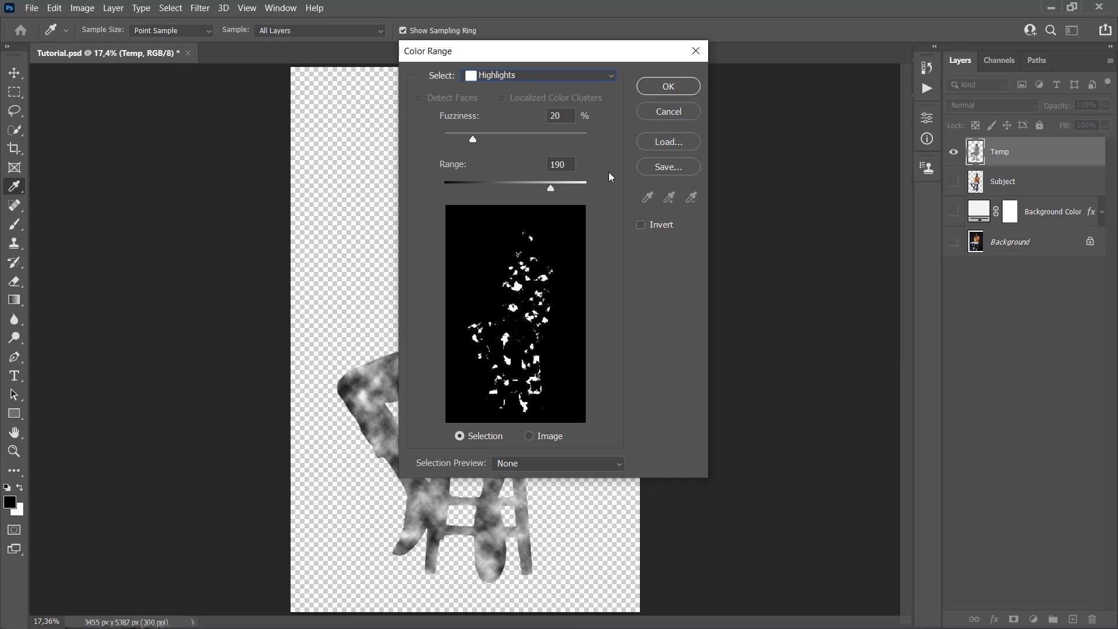
{"action": "left_click", "coordinate": [675, 86]}
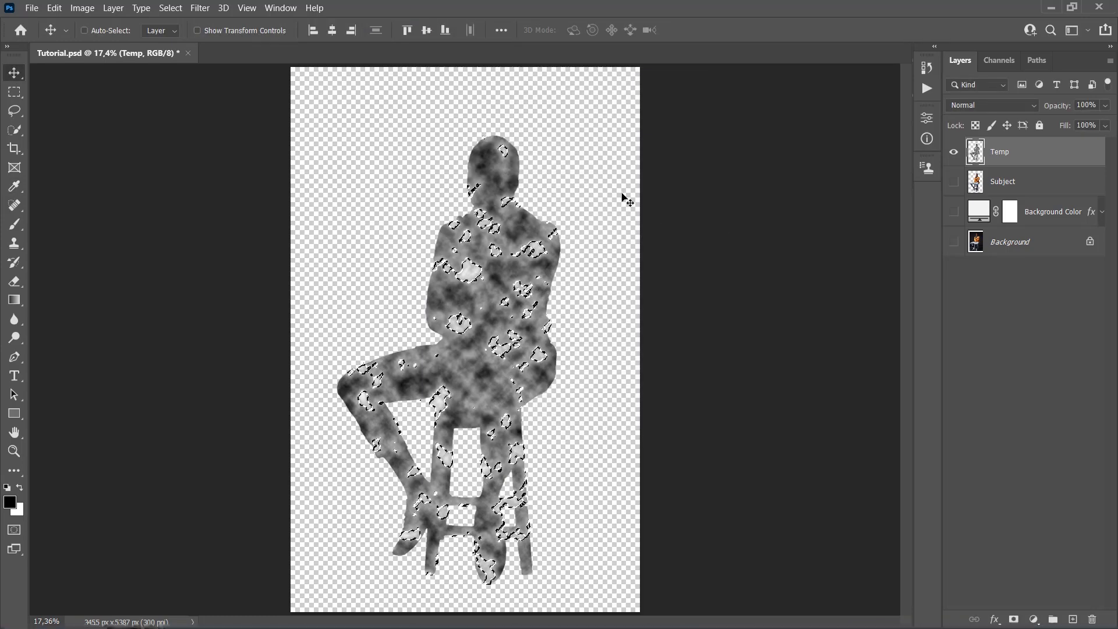
- Refine the selection in Select and Mask with Smooth 50 and Shift Edge +25%
{"action": "left_click", "coordinate": [170, 7]}
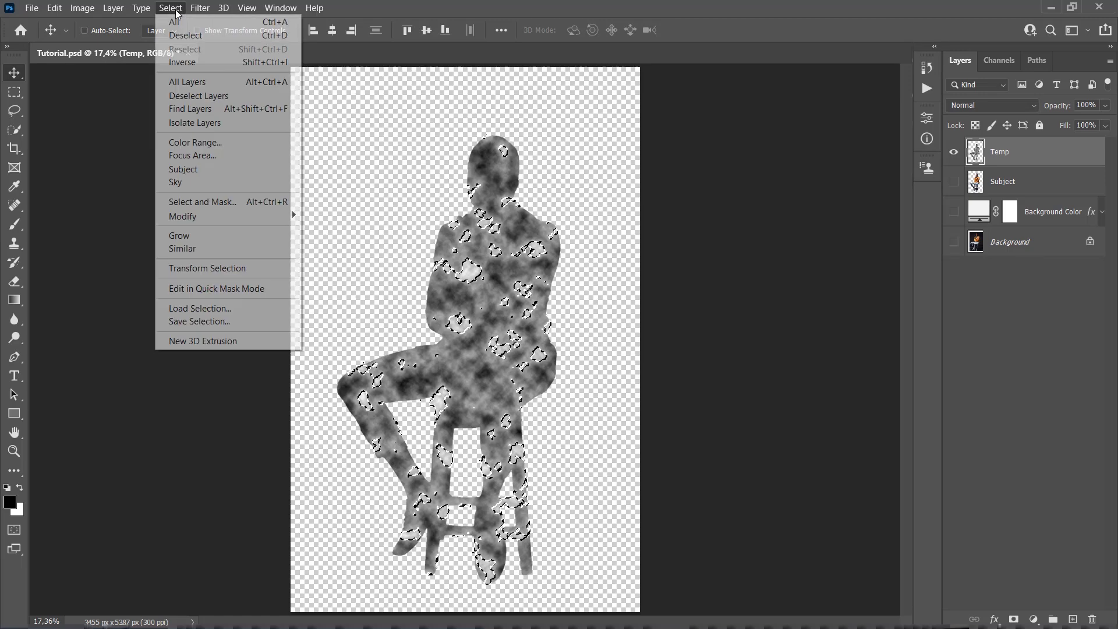
{"action": "left_click", "coordinate": [202, 202]}
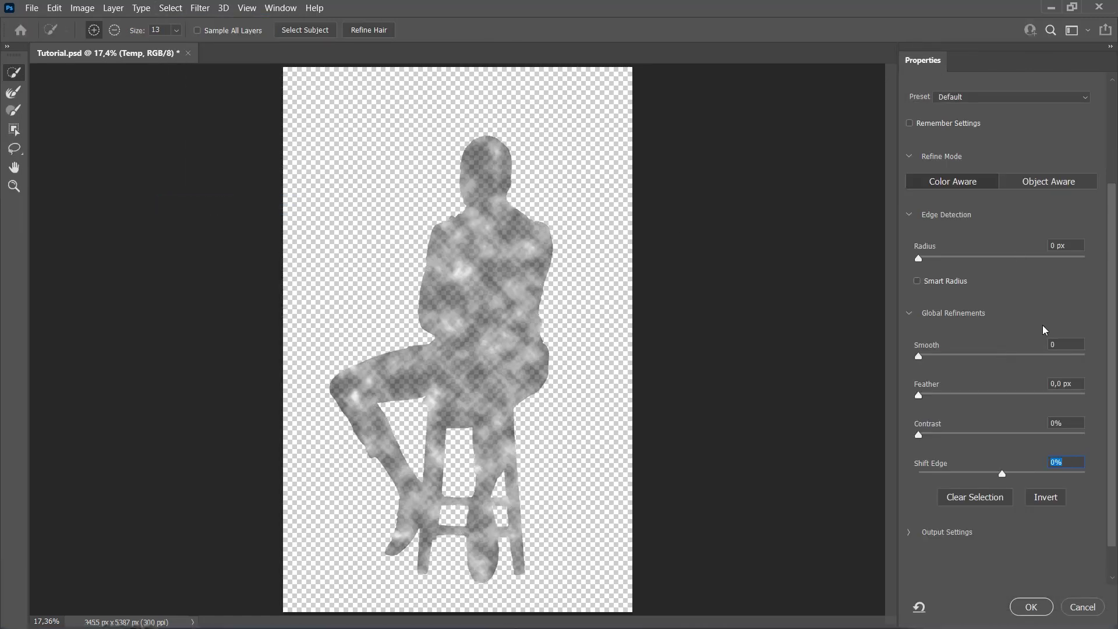
{"action": "left_click", "coordinate": [1051, 344]}
{"action": "left_click", "coordinate": [1051, 462]}
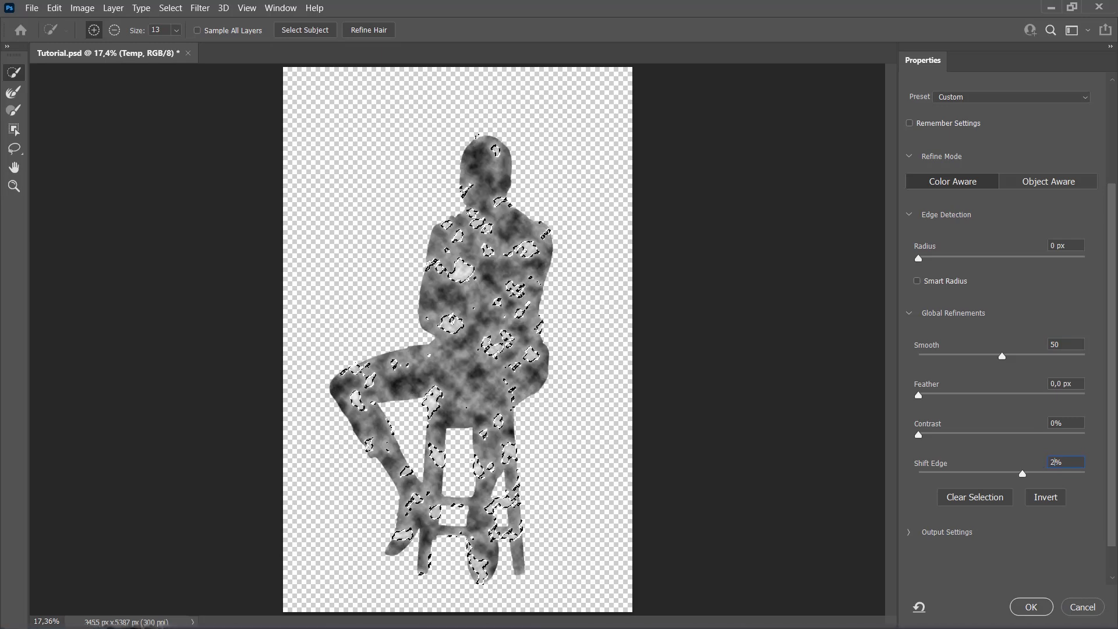
{"action": "type", "text": "25"}
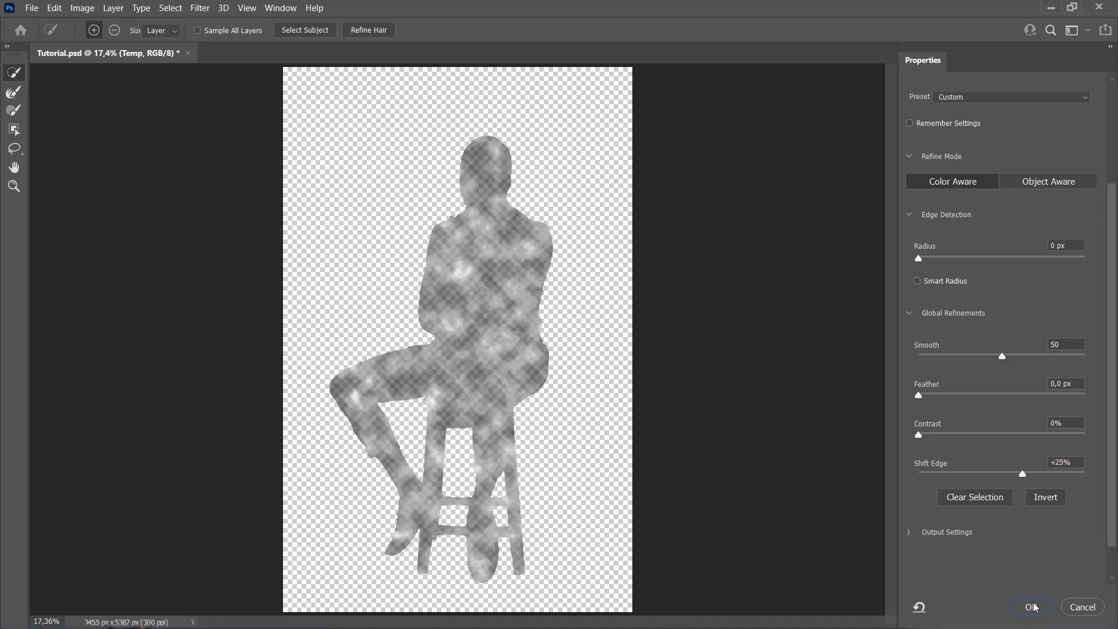
{"action": "left_click", "coordinate": [1030, 607]}
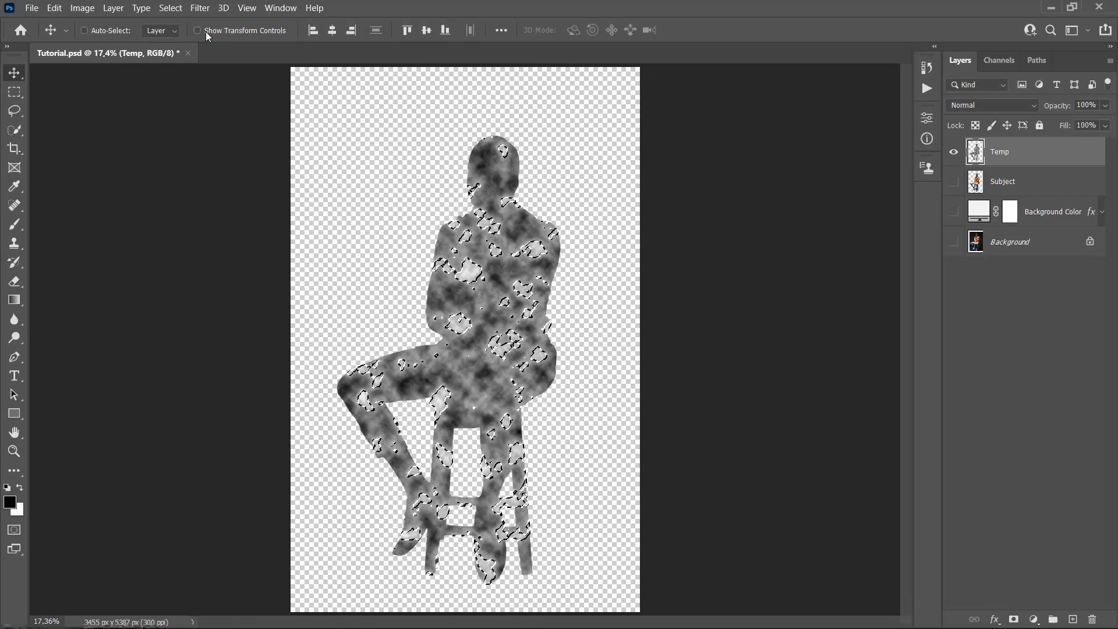
- Expand the highlight selection by 50 px and copy Subject's pixels within it to a new Layer 1
{"action": "left_click", "coordinate": [171, 8]}
{"action": "mouse_move", "coordinate": [182, 216]}
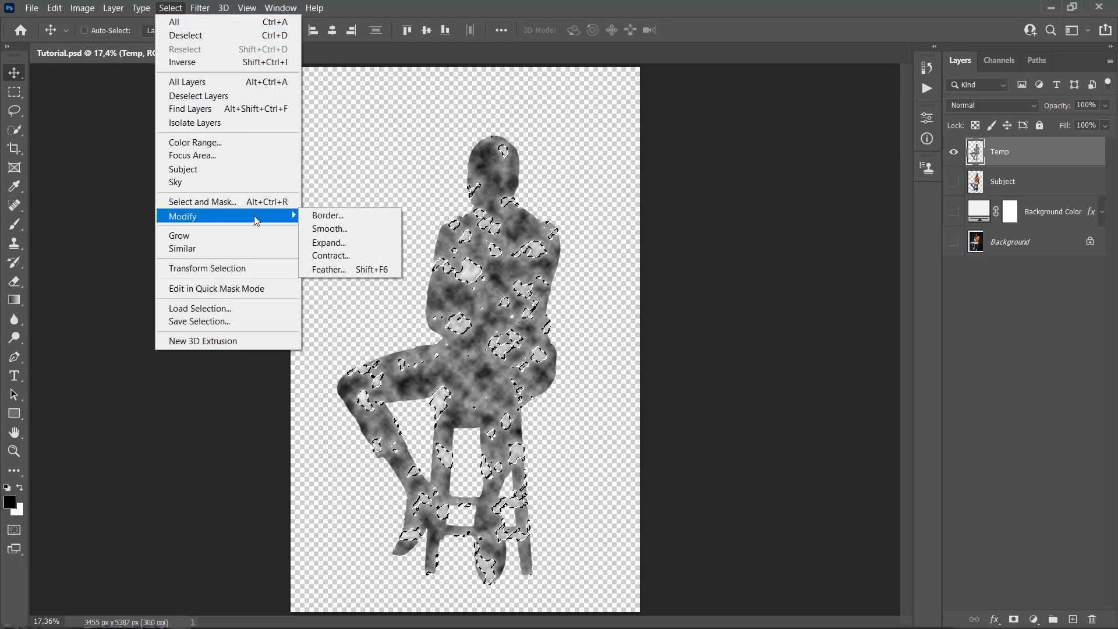
{"action": "left_click", "coordinate": [329, 243]}
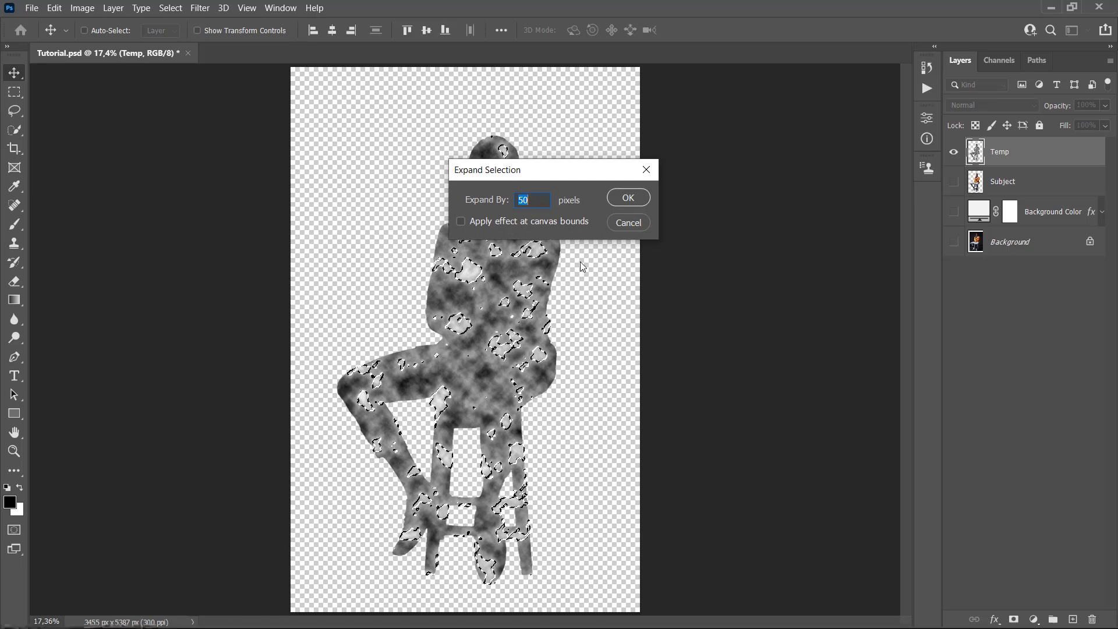
{"action": "left_click", "coordinate": [629, 198]}
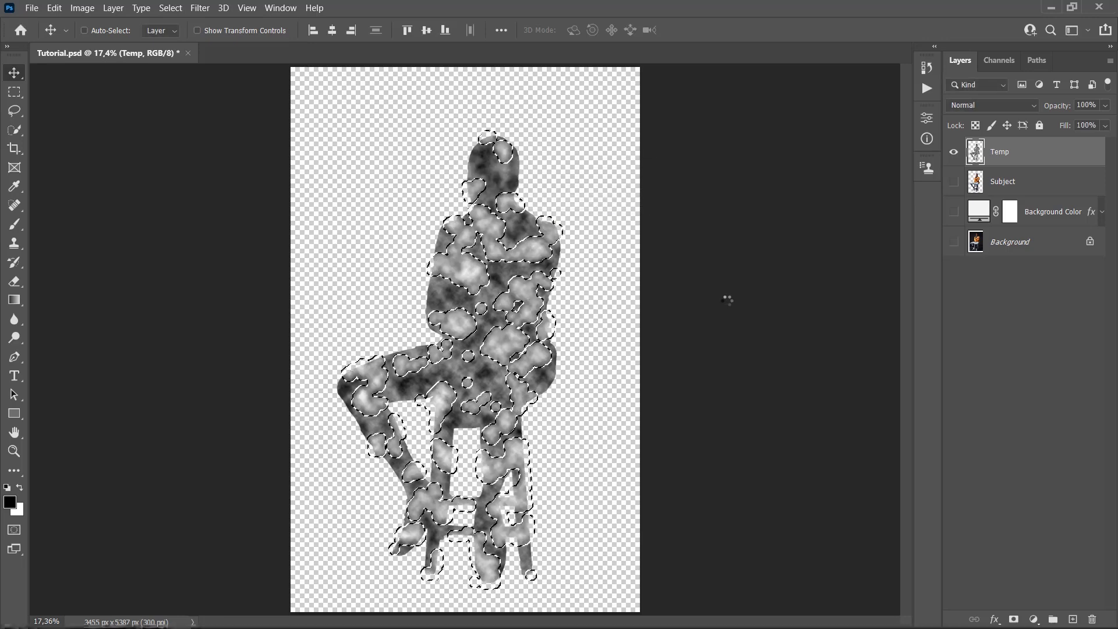
{"action": "left_click", "coordinate": [1029, 185]}
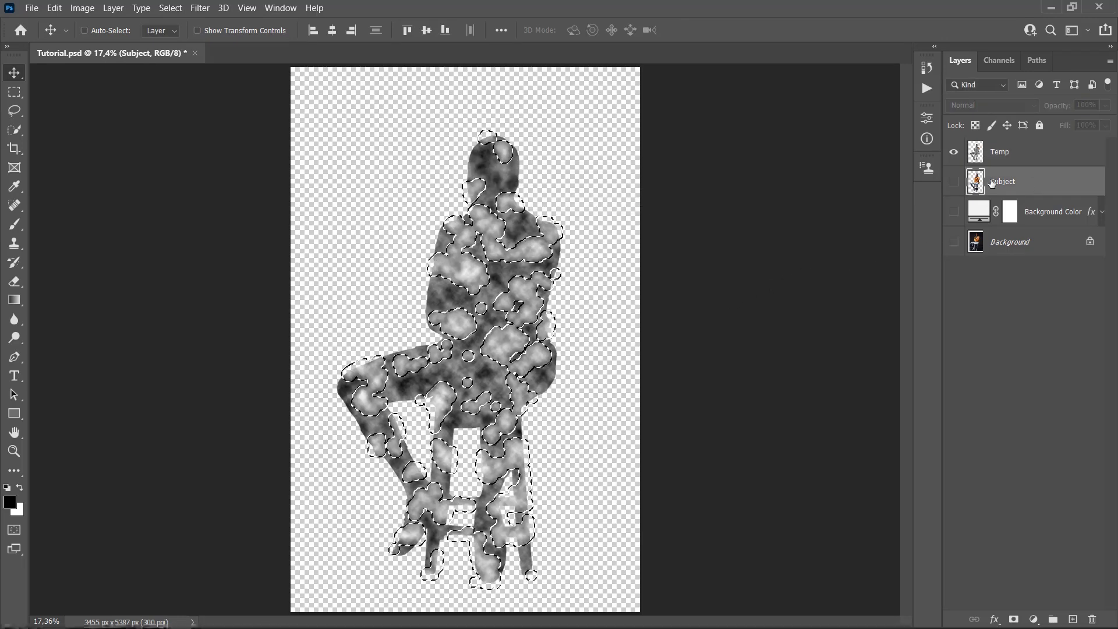
{"action": "key", "text": "ctrl+j"}
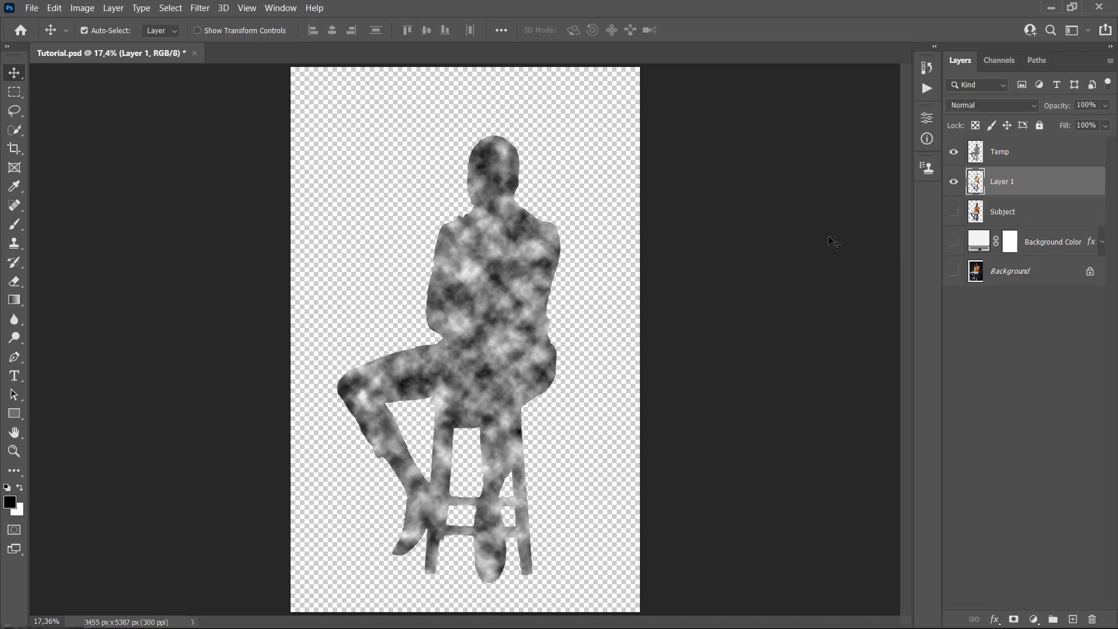
- Apply a Wave distortion to Layer 1 with wavelength 50–500 and amplitude 250–750
{"action": "left_click", "coordinate": [200, 8]}
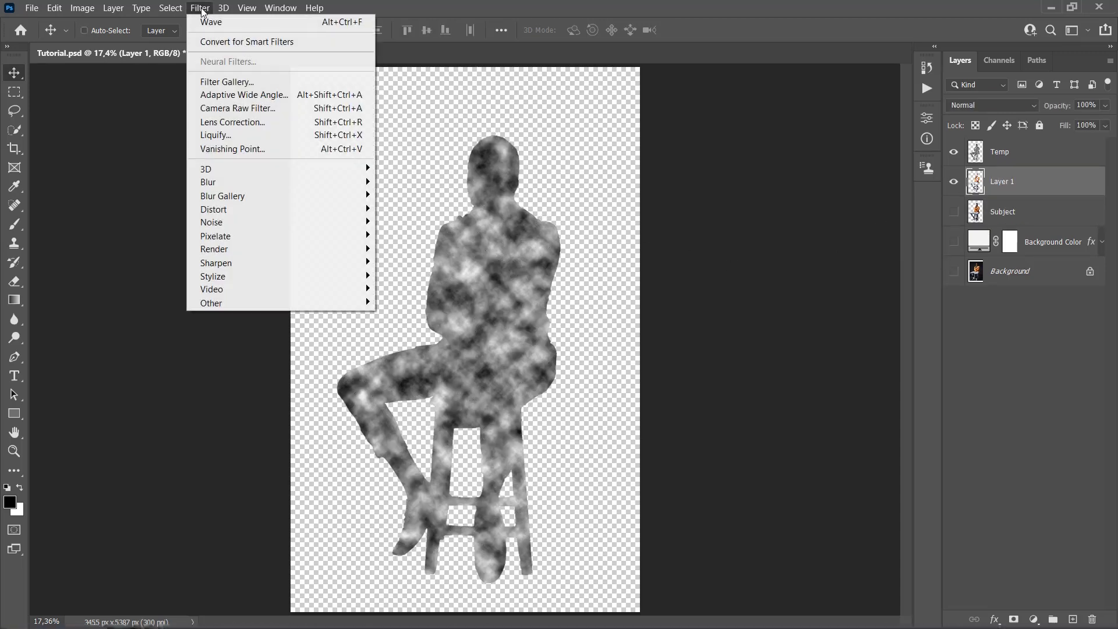
{"action": "mouse_move", "coordinate": [350, 209]}
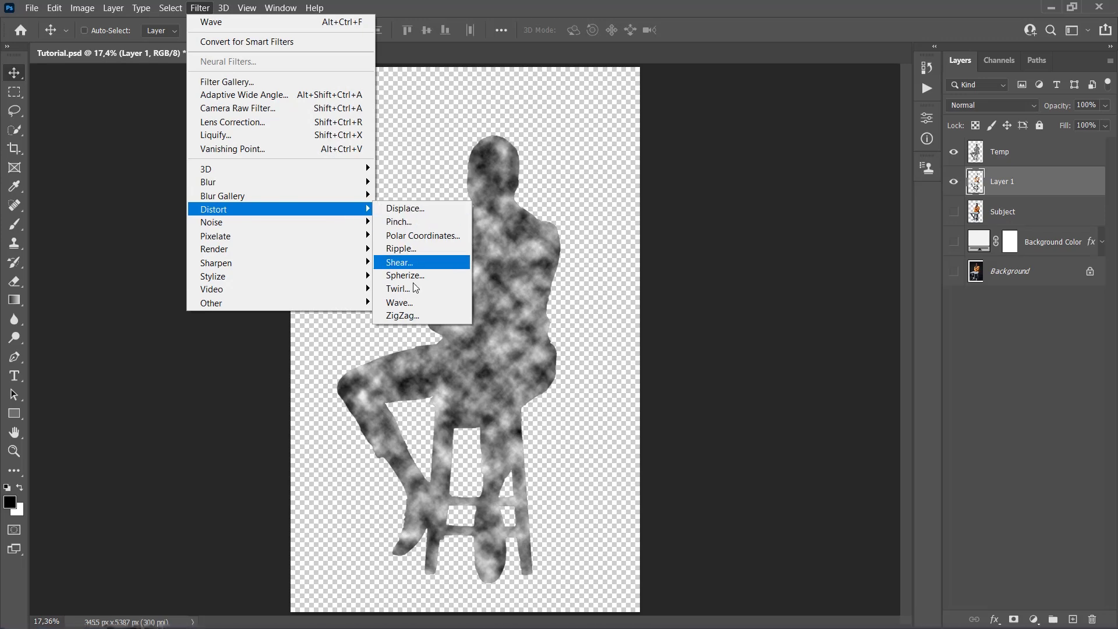
{"action": "left_click", "coordinate": [401, 303]}
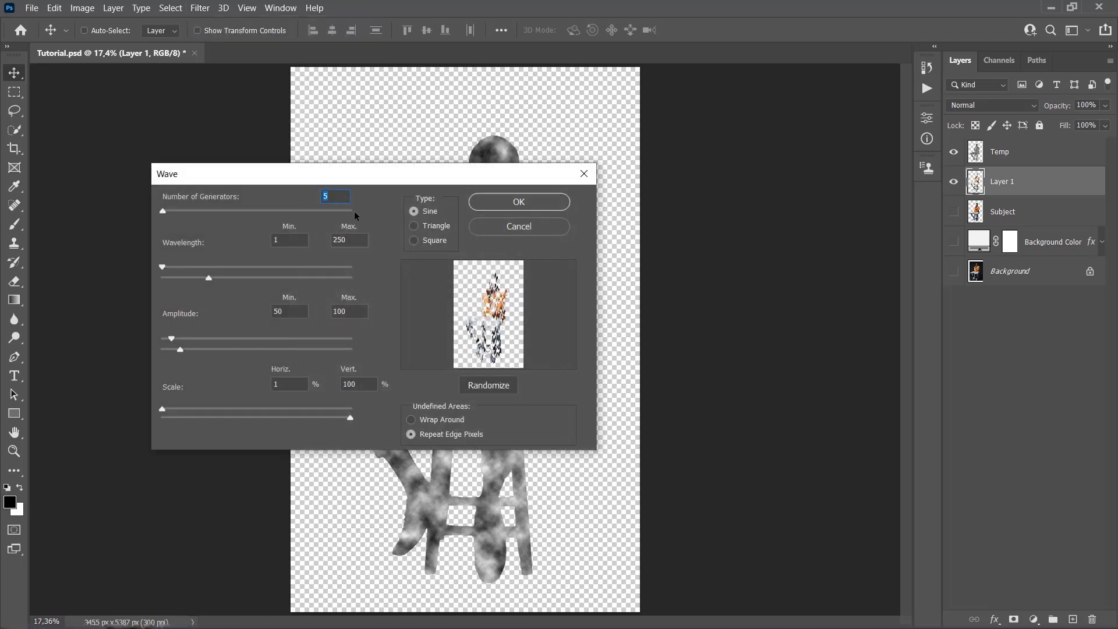
{"action": "left_click", "coordinate": [278, 240]}
{"action": "key", "text": "Tab"}
{"action": "type", "text": "5"}
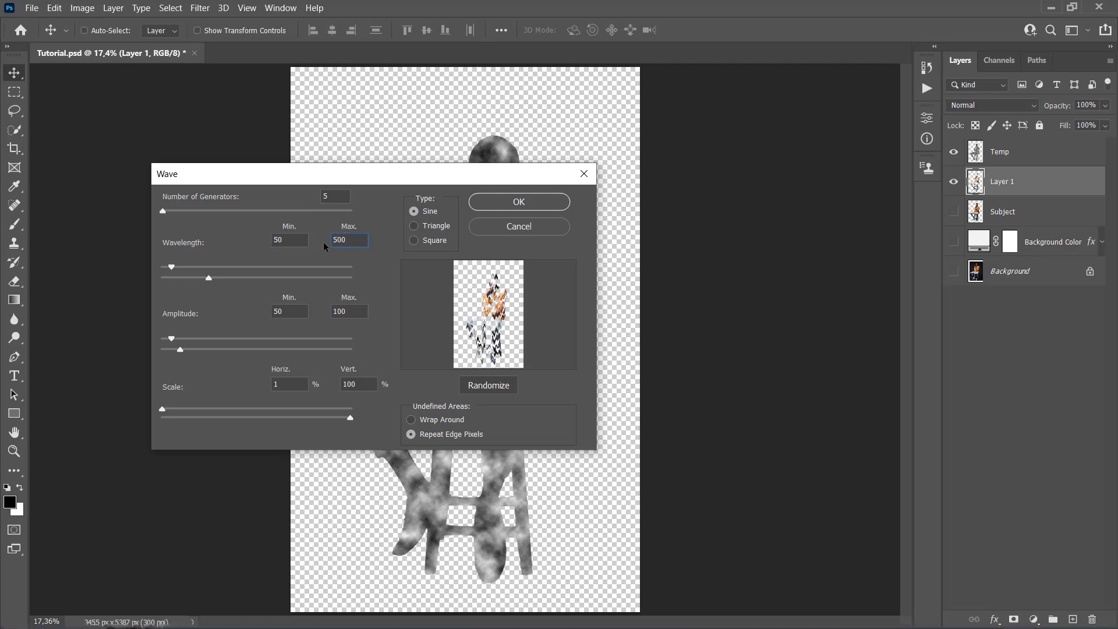
{"action": "left_click", "coordinate": [275, 307]}
{"action": "type", "text": "2"}
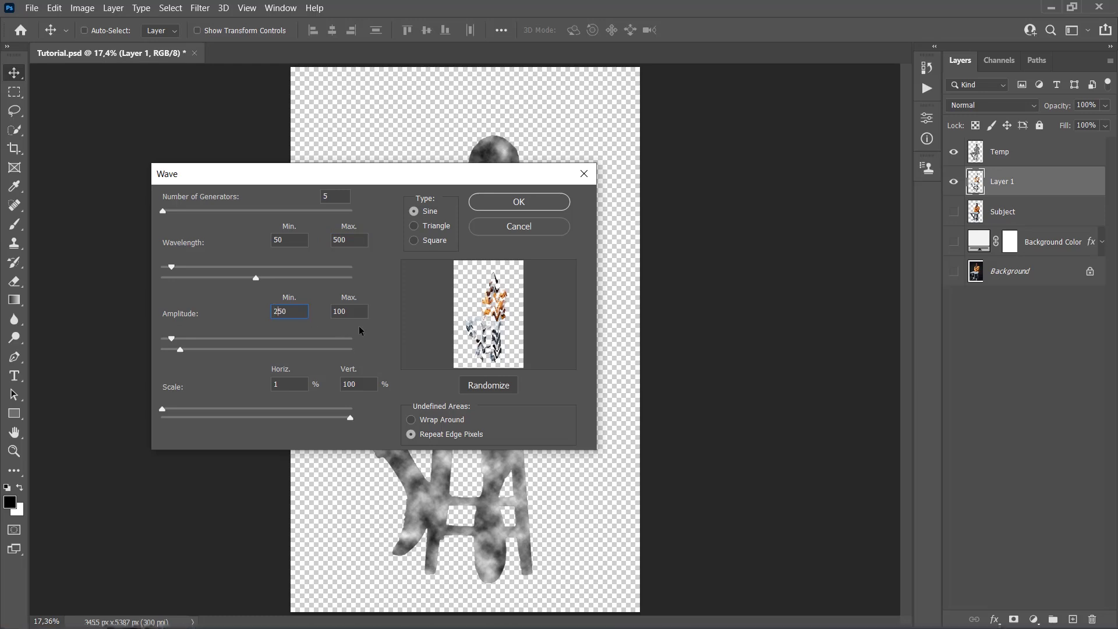
{"action": "double_click", "coordinate": [349, 311]}
{"action": "type", "text": "251"}
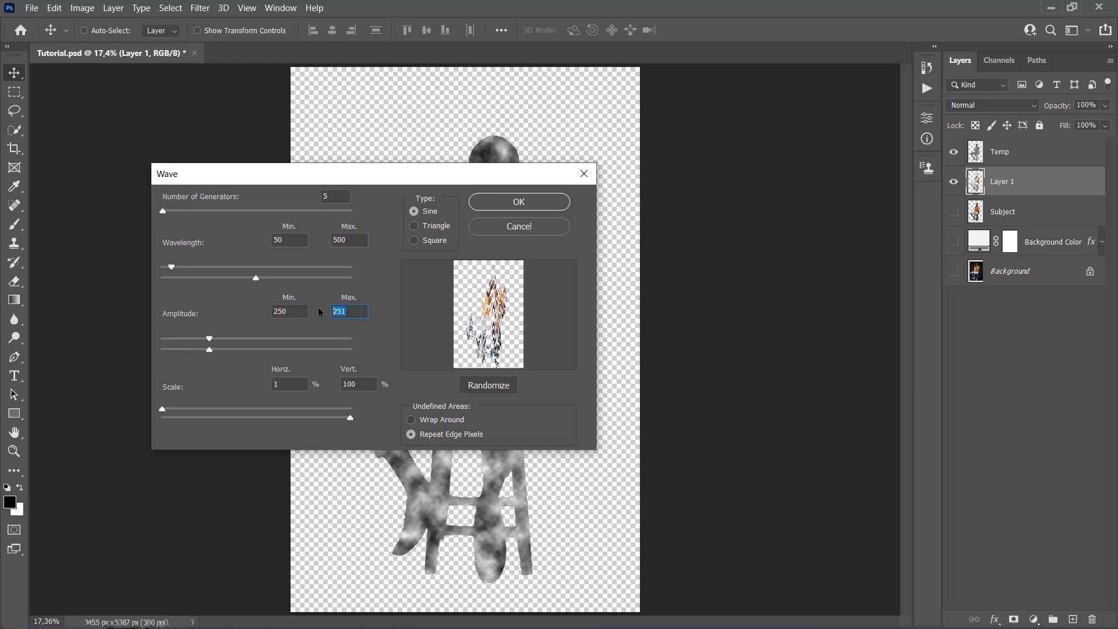
{"action": "type", "text": "750"}
{"action": "left_click", "coordinate": [536, 201]}
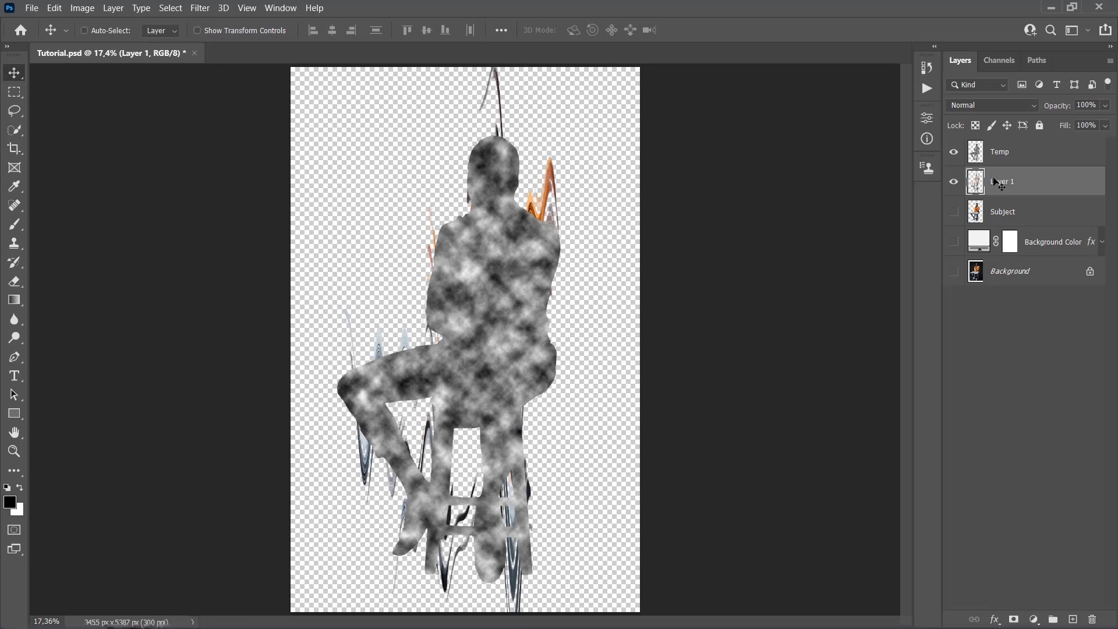
- Delete the Temp layer and widen Layer 1 to 125% with Free Transform
{"action": "left_click", "coordinate": [1025, 152]}
{"action": "key", "text": "Delete"}
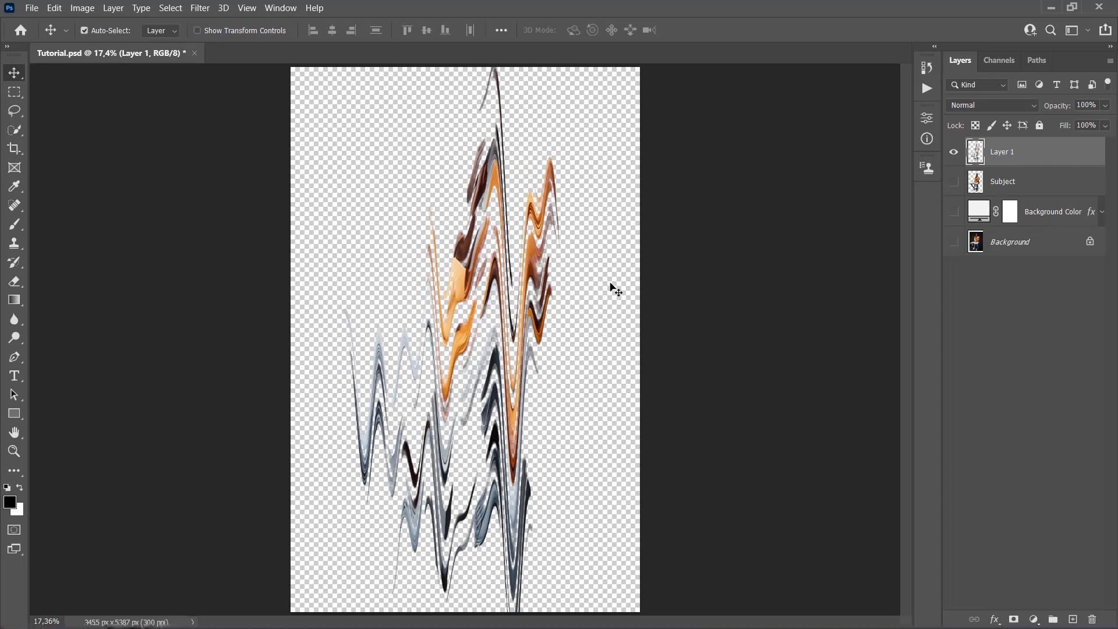
{"action": "key", "text": "ctrl+t"}
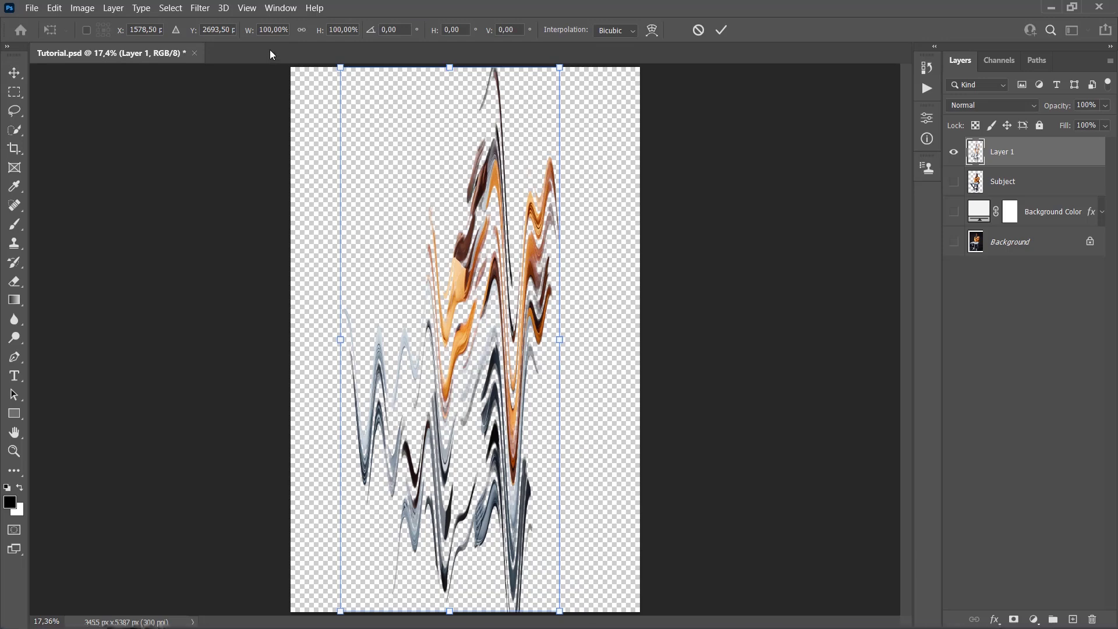
{"action": "left_click", "coordinate": [269, 30]}
{"action": "type", "text": "125"}
{"action": "key", "text": "Return"}
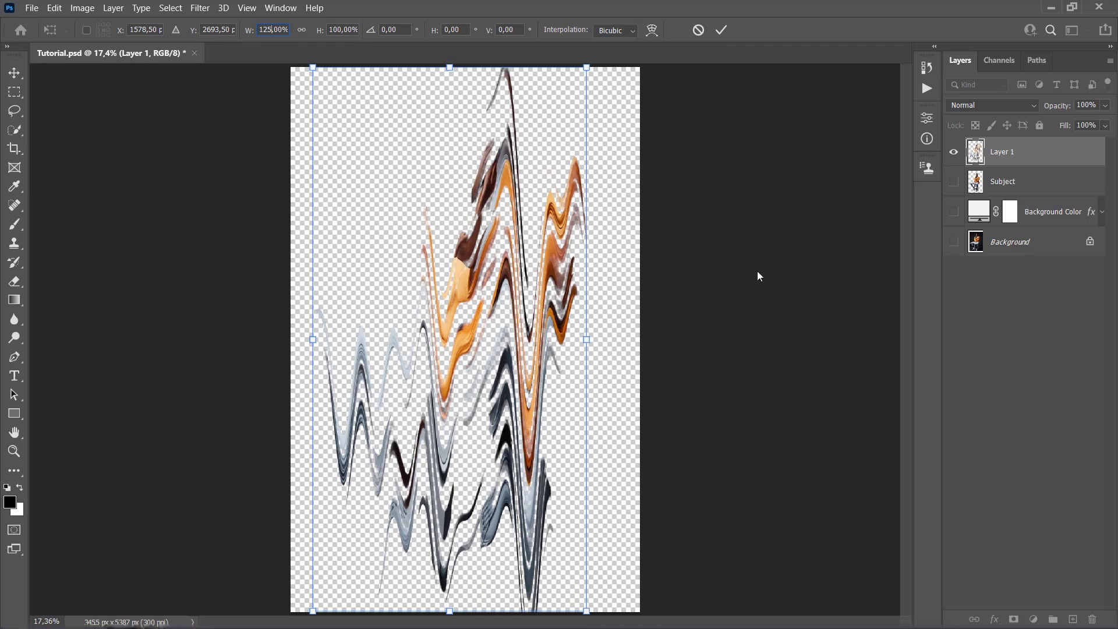
{"action": "left_click", "coordinate": [724, 29]}
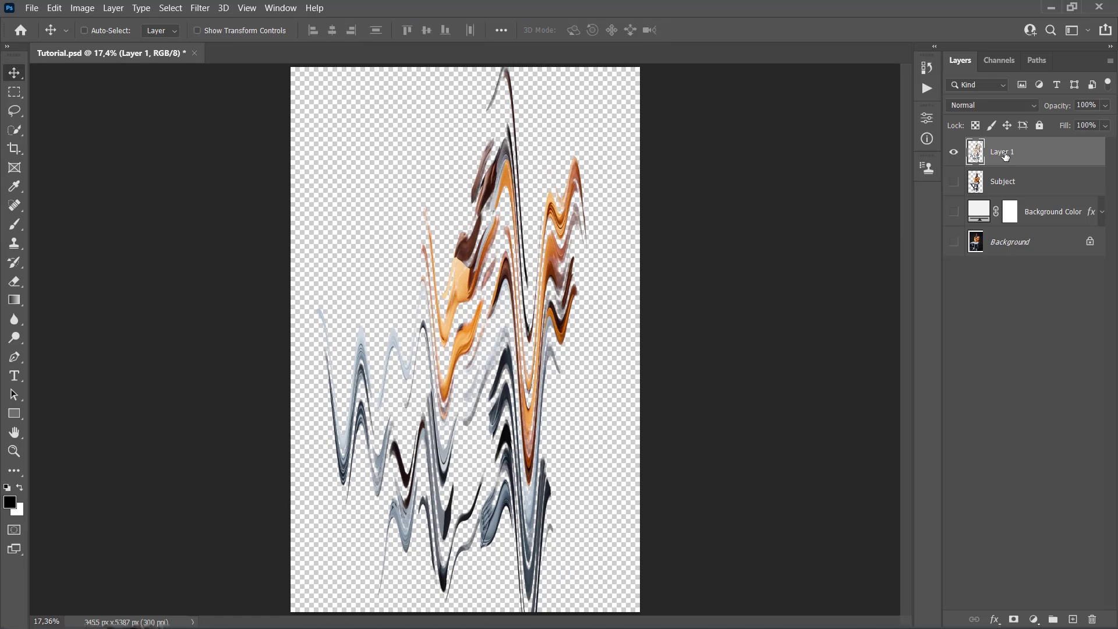
- Move Layer 1 below Subject, show all layers, set it to Vivid Light and rename it W_1
{"action": "left_click_drag", "start_coordinate": [1003, 154], "coordinate": [999, 196]}
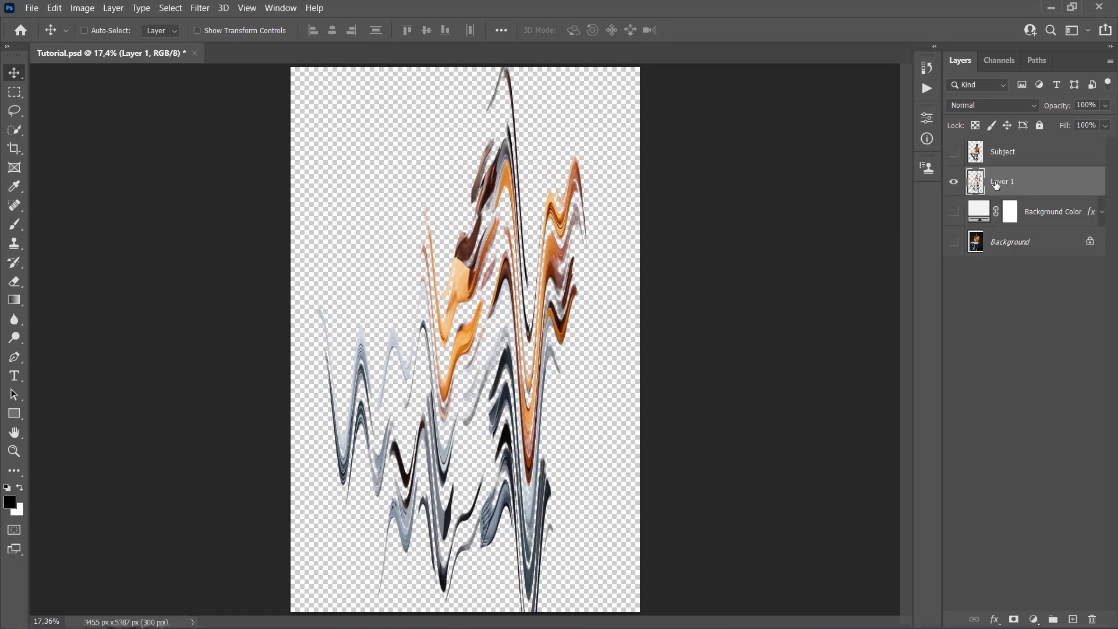
{"action": "left_click_drag", "start_coordinate": [953, 152], "coordinate": [954, 243]}
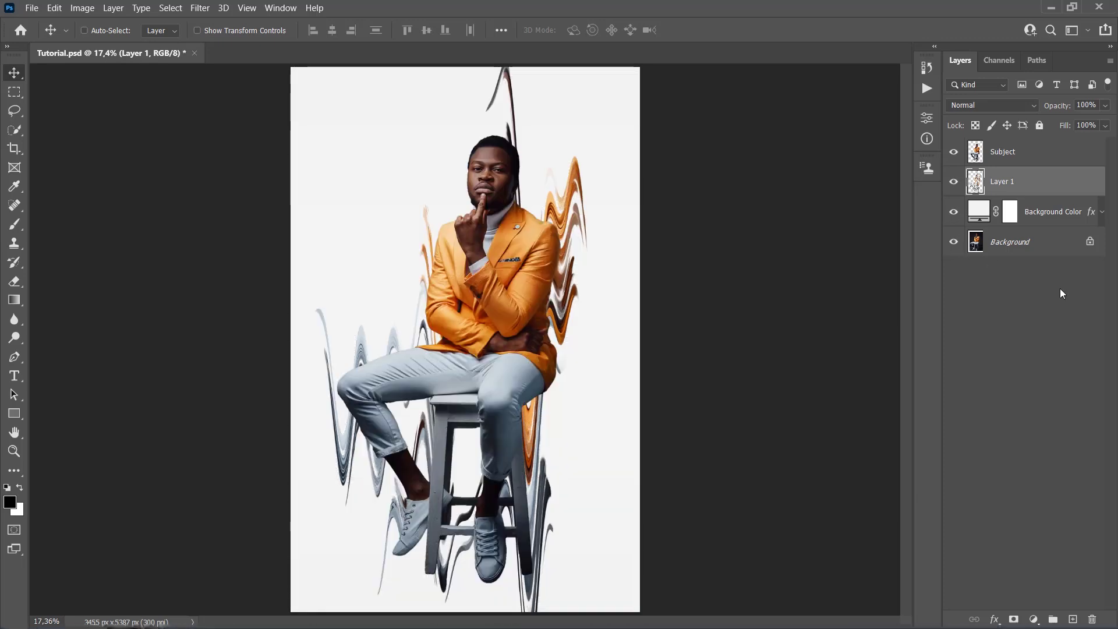
{"action": "left_click", "coordinate": [990, 106]}
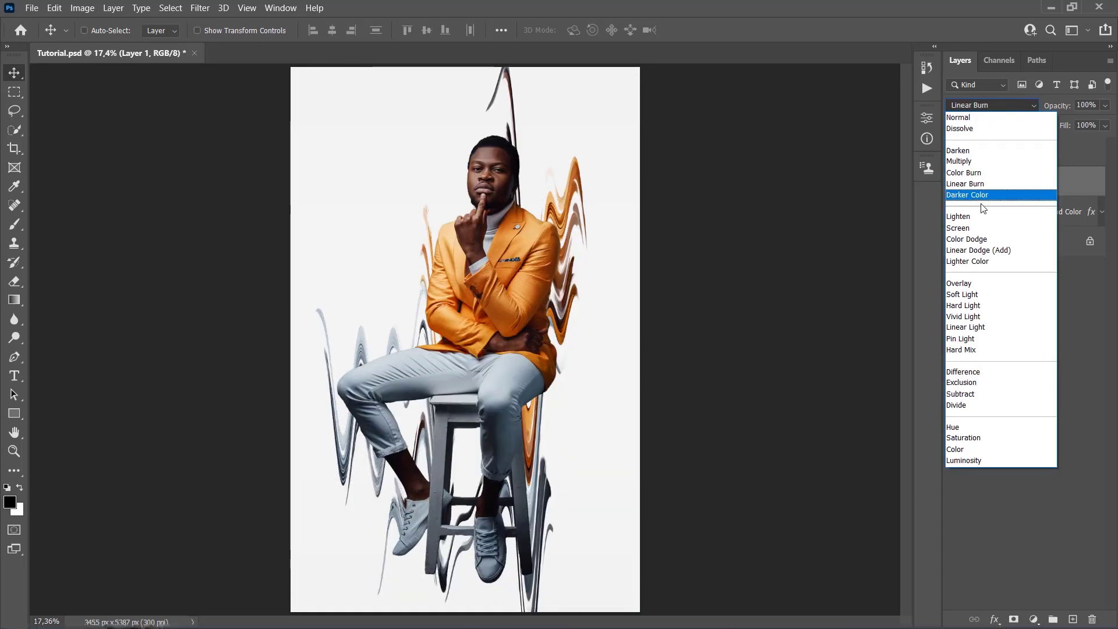
{"action": "left_click", "coordinate": [963, 316]}
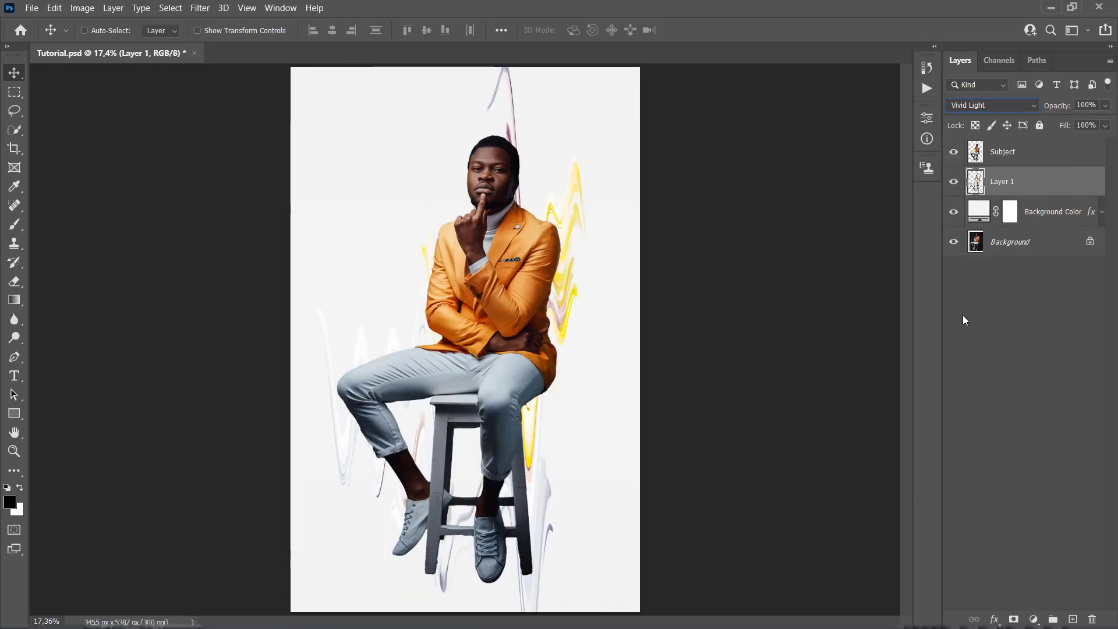
{"action": "double_click", "coordinate": [1008, 182]}
{"action": "type", "text": "W_1"}
{"action": "key", "text": "Return"}
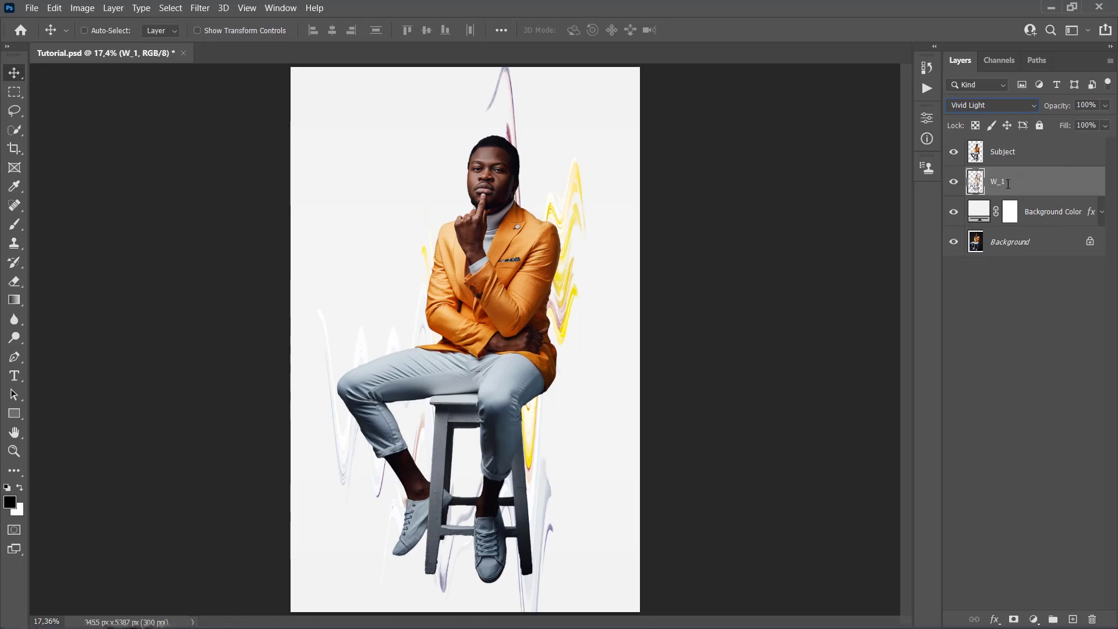
{"action": "key", "text": "ctrl"}
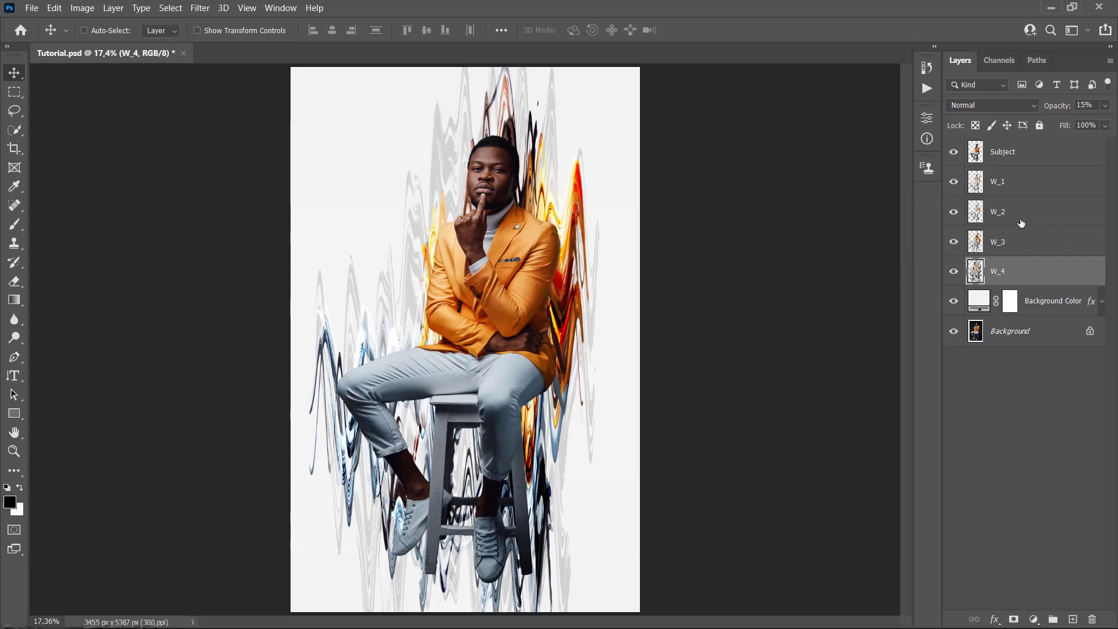
- Select W_1, W_2, W_3 and W_4 in turn to check their blend modes and opacities
{"action": "left_click", "coordinate": [1023, 189]}
{"action": "left_click", "coordinate": [1020, 214]}
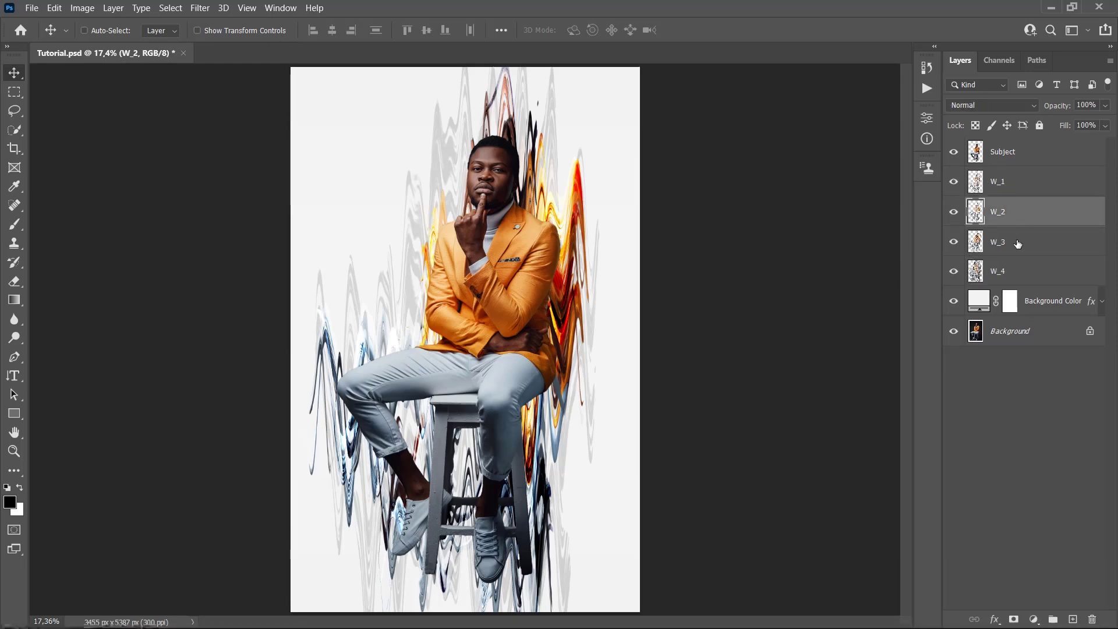
{"action": "left_click", "coordinate": [1018, 244]}
{"action": "left_click", "coordinate": [1018, 271]}
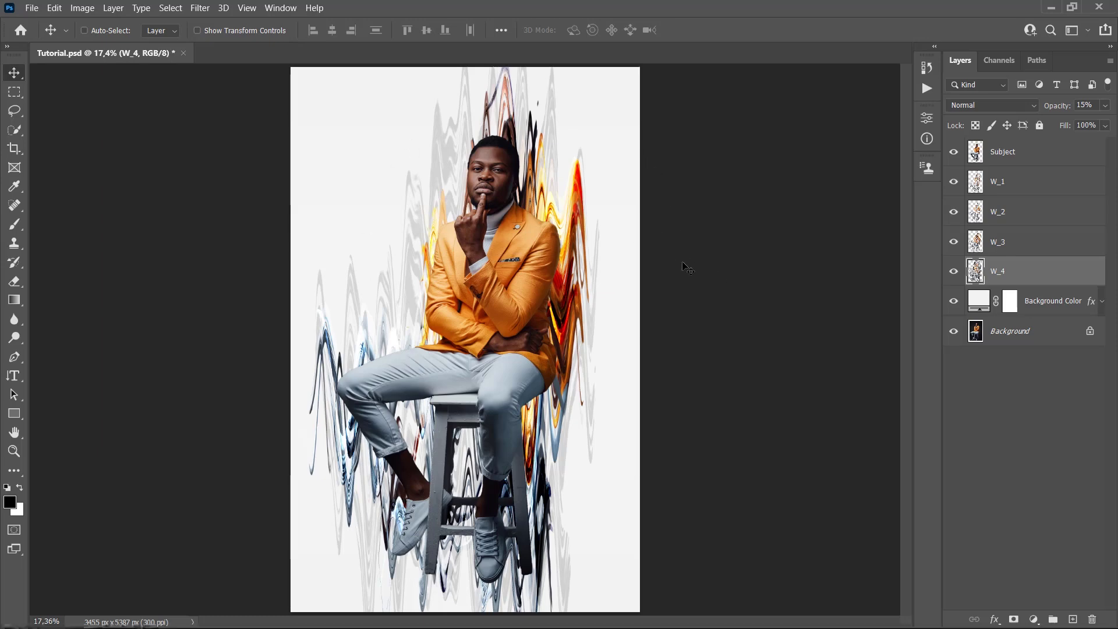
- Duplicate Subject just below itself and apply a Square-type Wave distortion to the copy
{"action": "left_click", "coordinate": [1010, 156]}
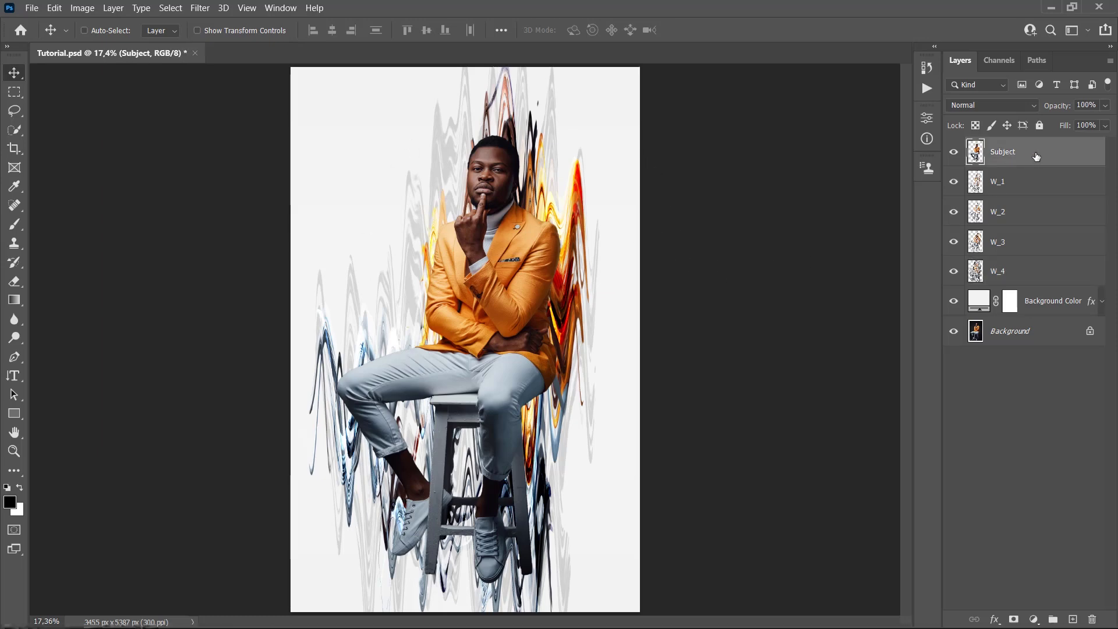
{"action": "left_click_drag", "start_coordinate": [1031, 157], "coordinate": [1035, 169]}
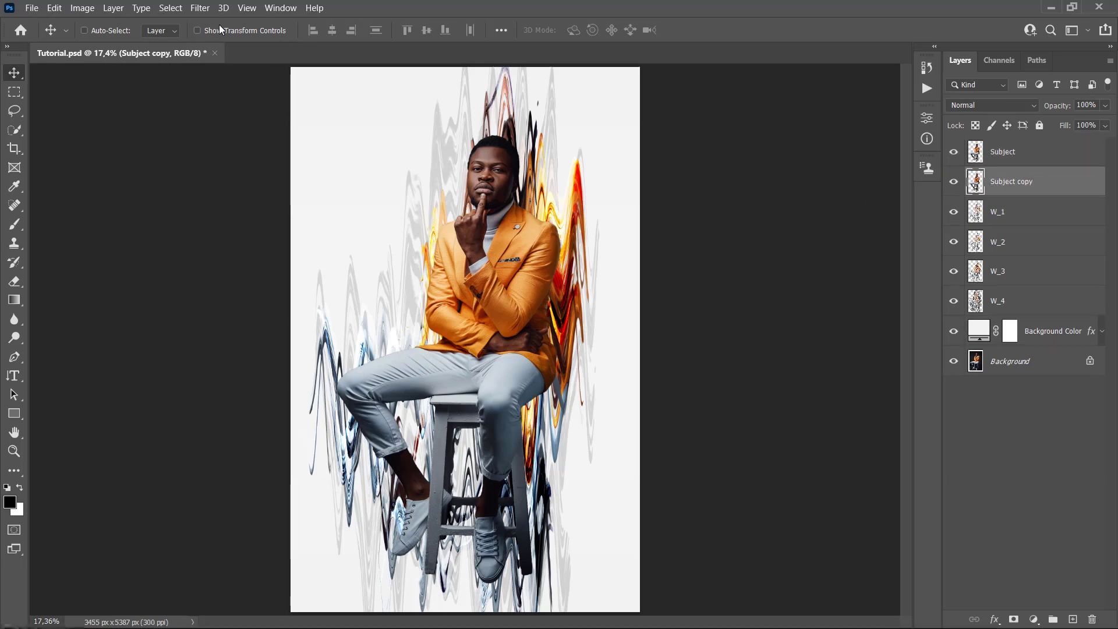
{"action": "left_click", "coordinate": [201, 8]}
{"action": "mouse_move", "coordinate": [287, 198]}
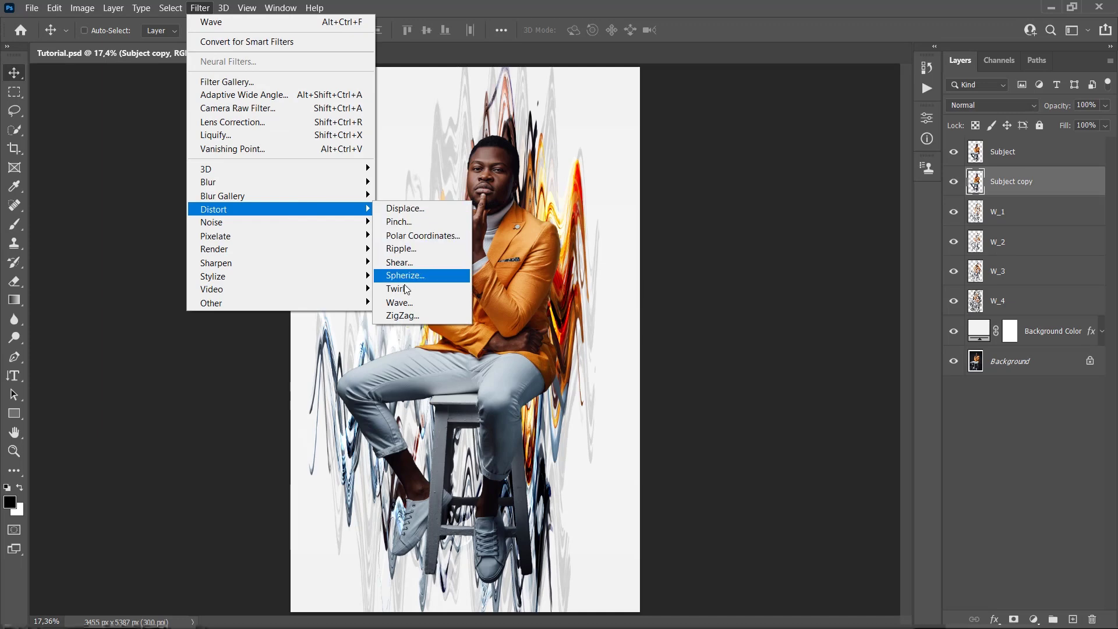
{"action": "left_click", "coordinate": [393, 303]}
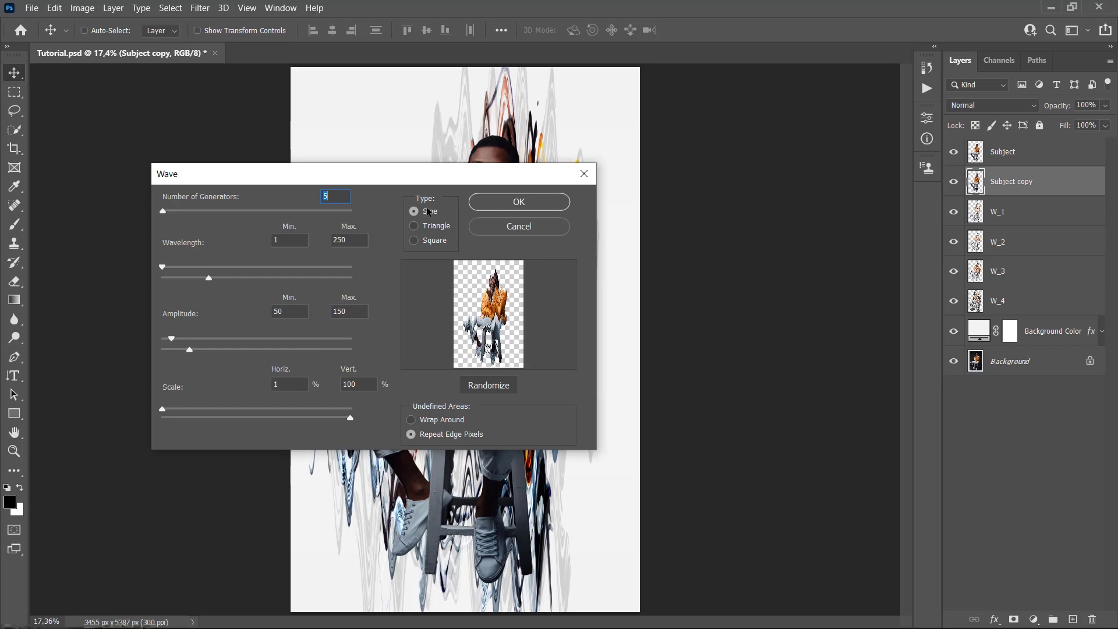
{"action": "left_click", "coordinate": [431, 242]}
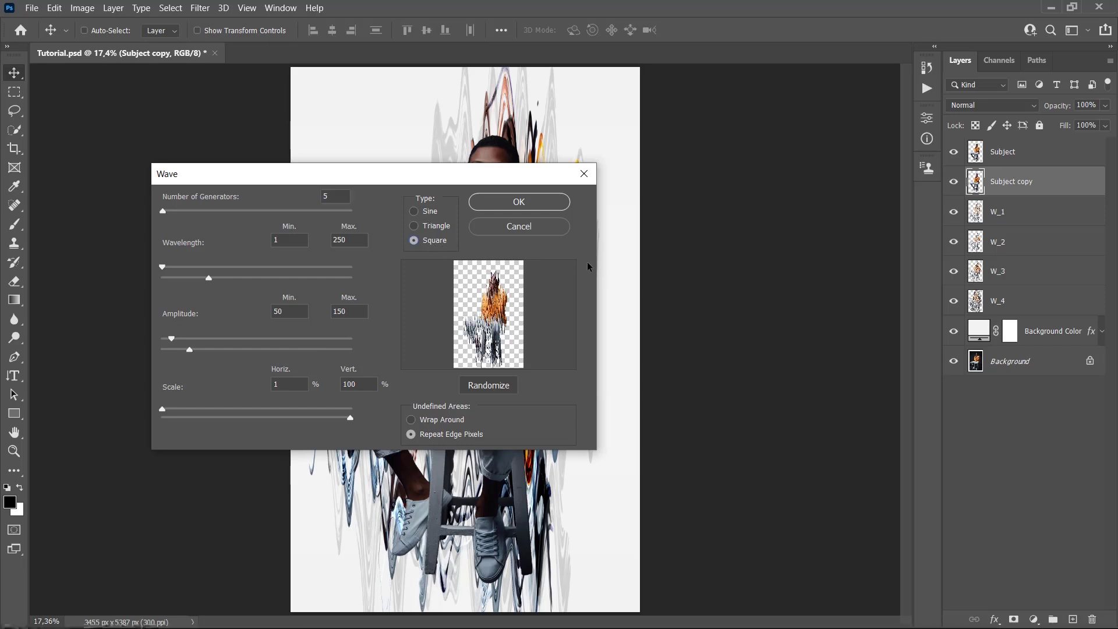
{"action": "left_click", "coordinate": [517, 203]}
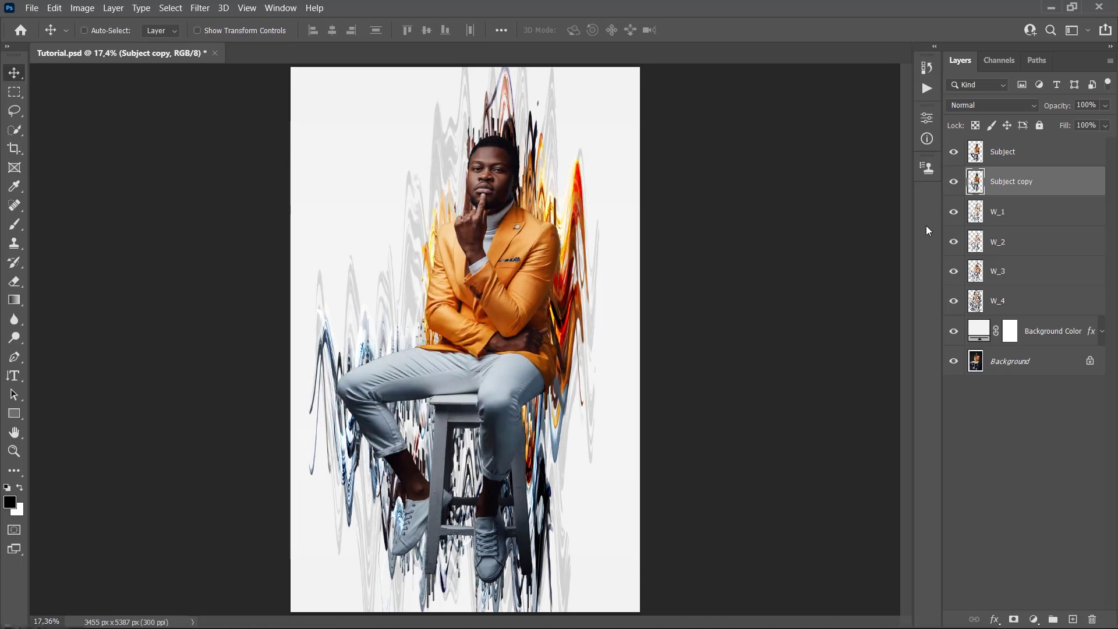
- Name the distorted copy 'Subject Stretch' and return to the Move tool
{"action": "type", "text": "Subject Str"}
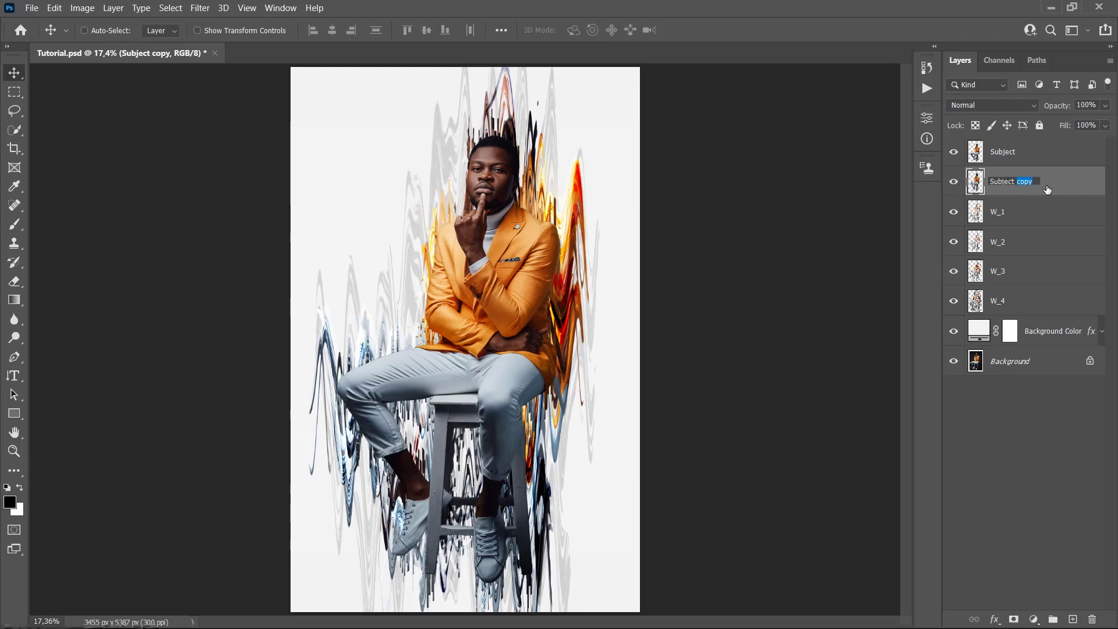
{"action": "type", "text": "etch"}
{"action": "key", "text": "Return"}
{"action": "key", "text": "z"}
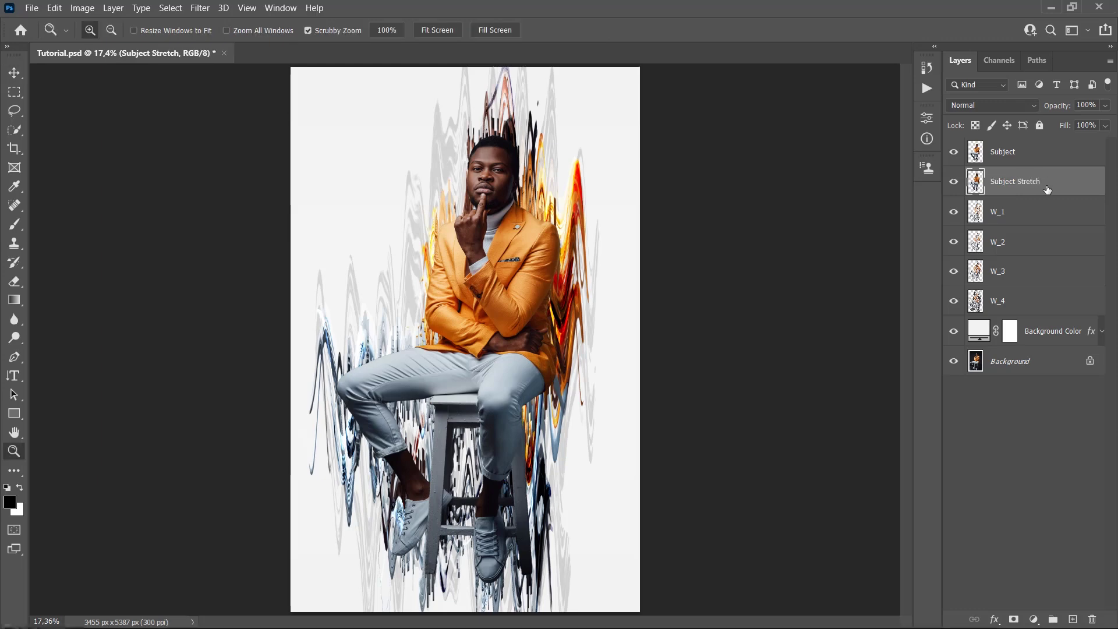
{"action": "key", "text": "v"}
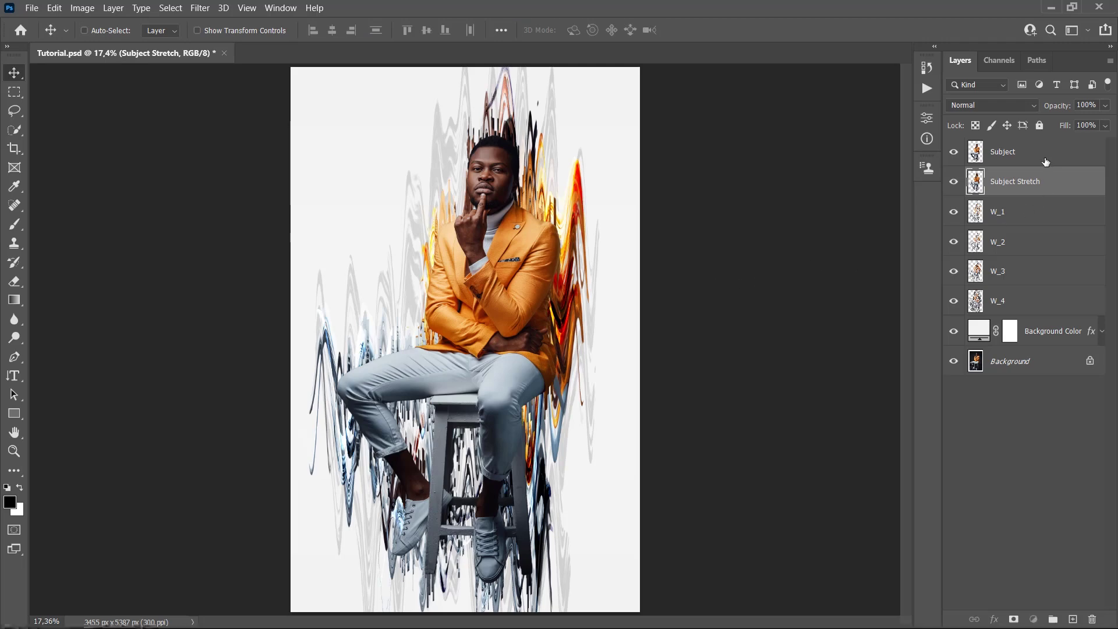
- Load the man's outline and add a Reveal Selection layer mask to Subject
{"action": "left_click", "coordinate": [1008, 155]}
{"action": "left_click", "coordinate": [980, 155], "text": "ctrl"}
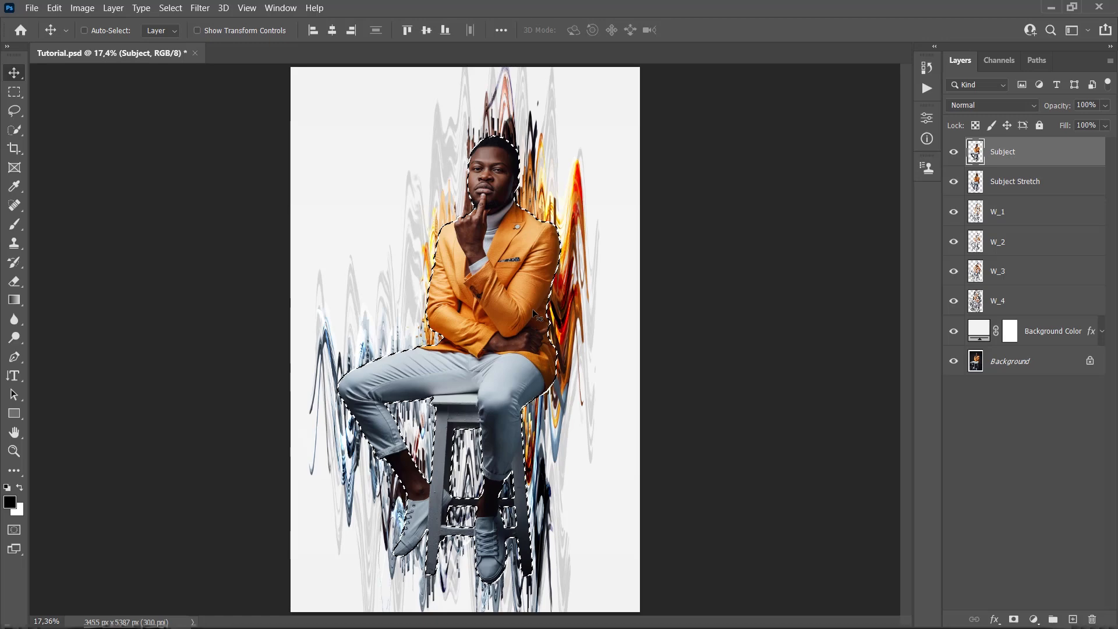
{"action": "left_click", "coordinate": [113, 8]}
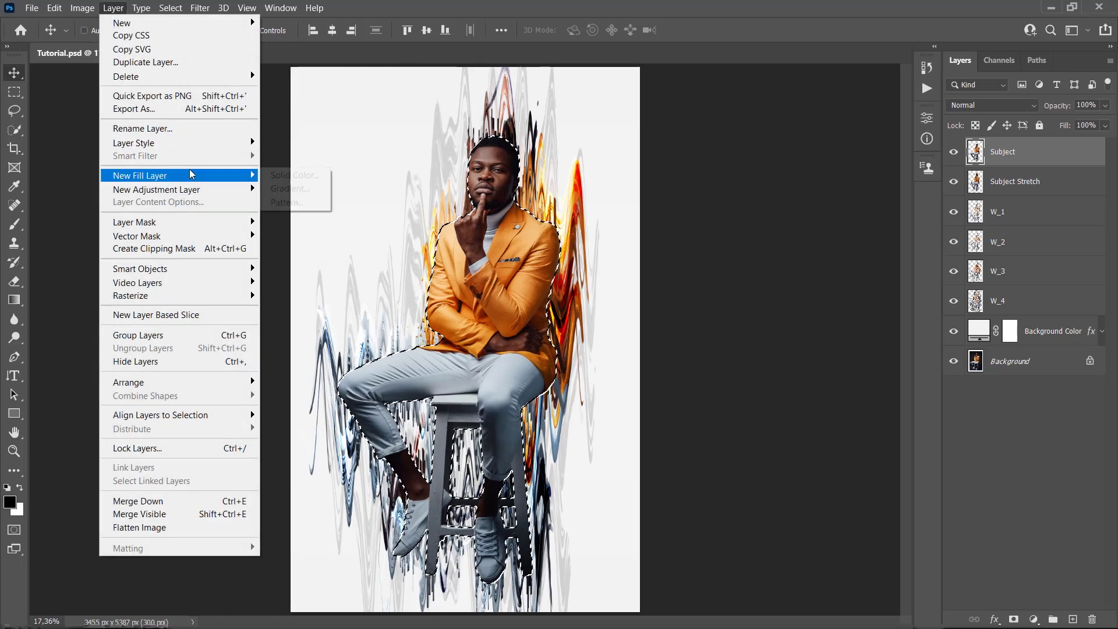
{"action": "mouse_move", "coordinate": [245, 222]}
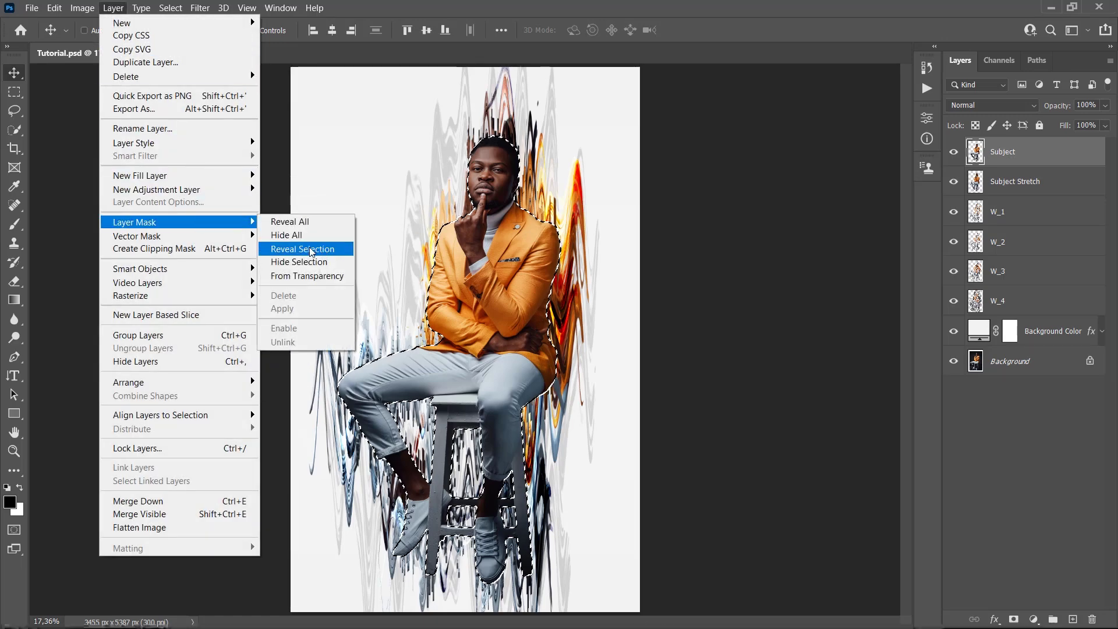
{"action": "left_click", "coordinate": [302, 249]}
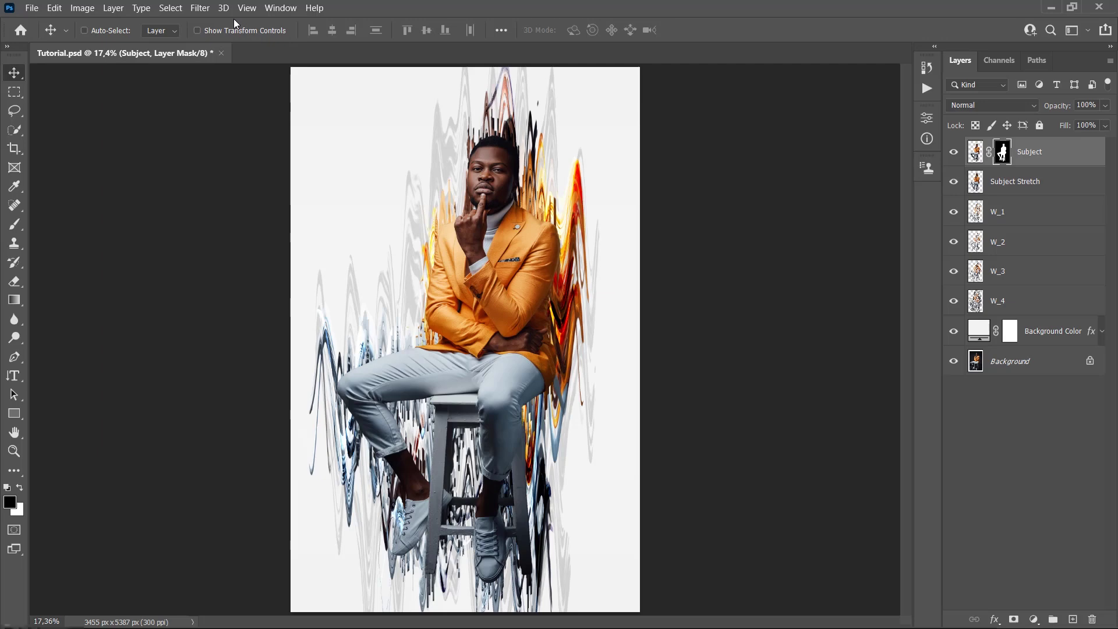
- Distort the Subject mask with a Sine-type Wave filter
{"action": "left_click", "coordinate": [204, 9]}
{"action": "mouse_move", "coordinate": [285, 209]}
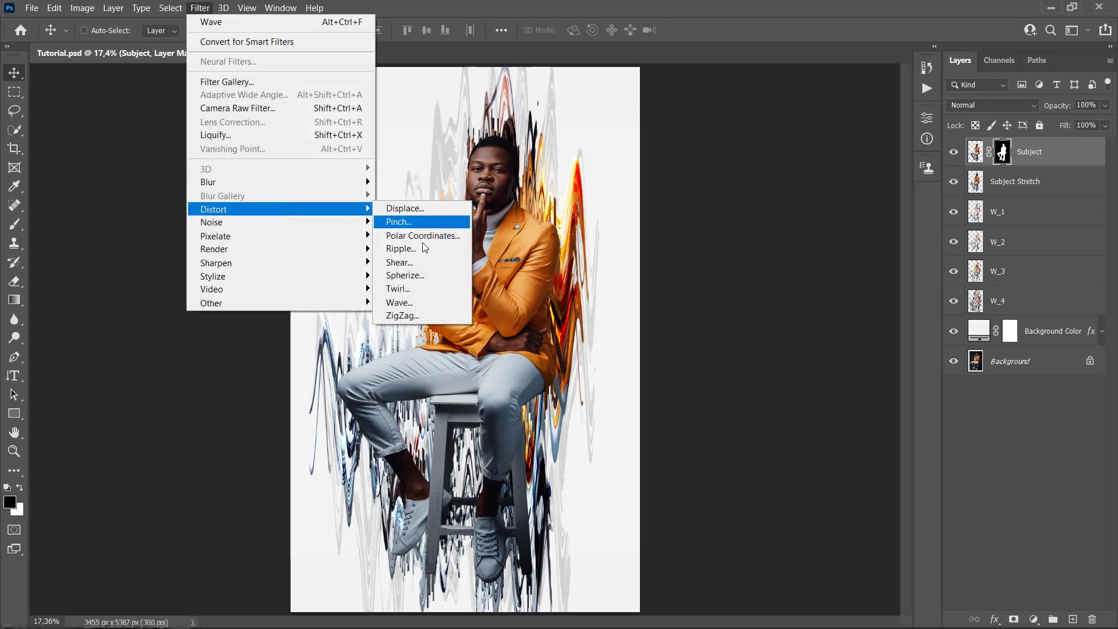
{"action": "left_click", "coordinate": [421, 302]}
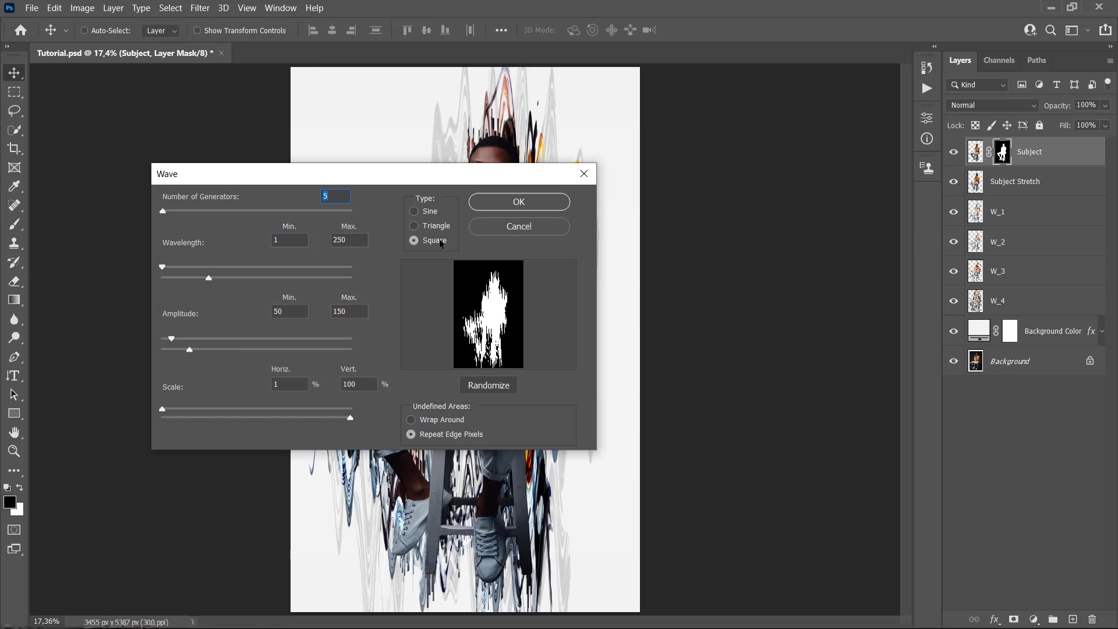
{"action": "left_click", "coordinate": [424, 210]}
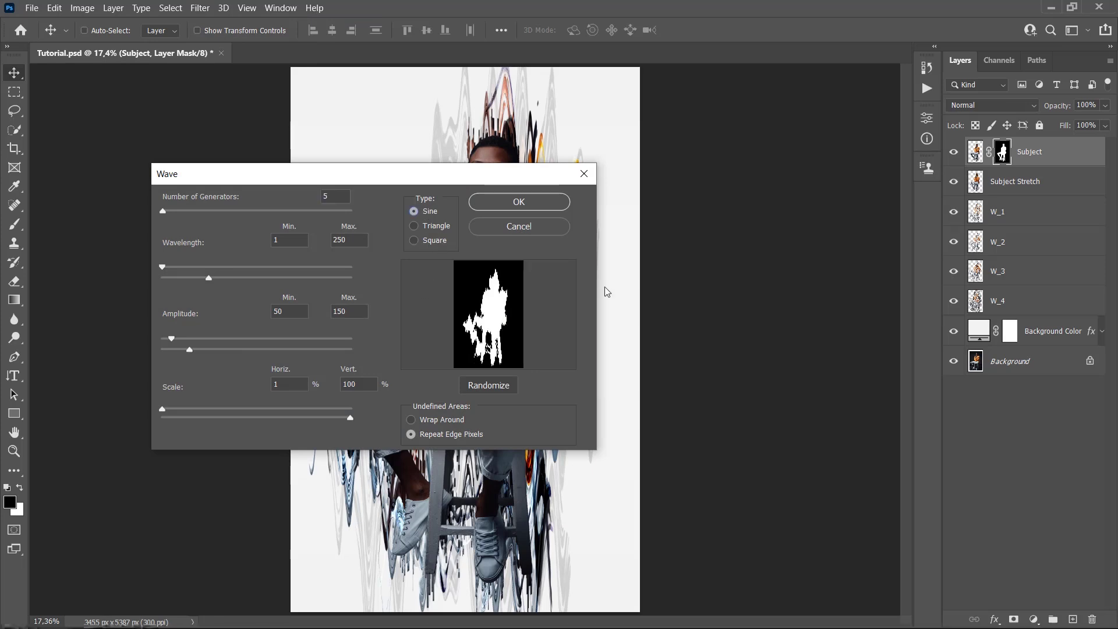
{"action": "left_click", "coordinate": [533, 207]}
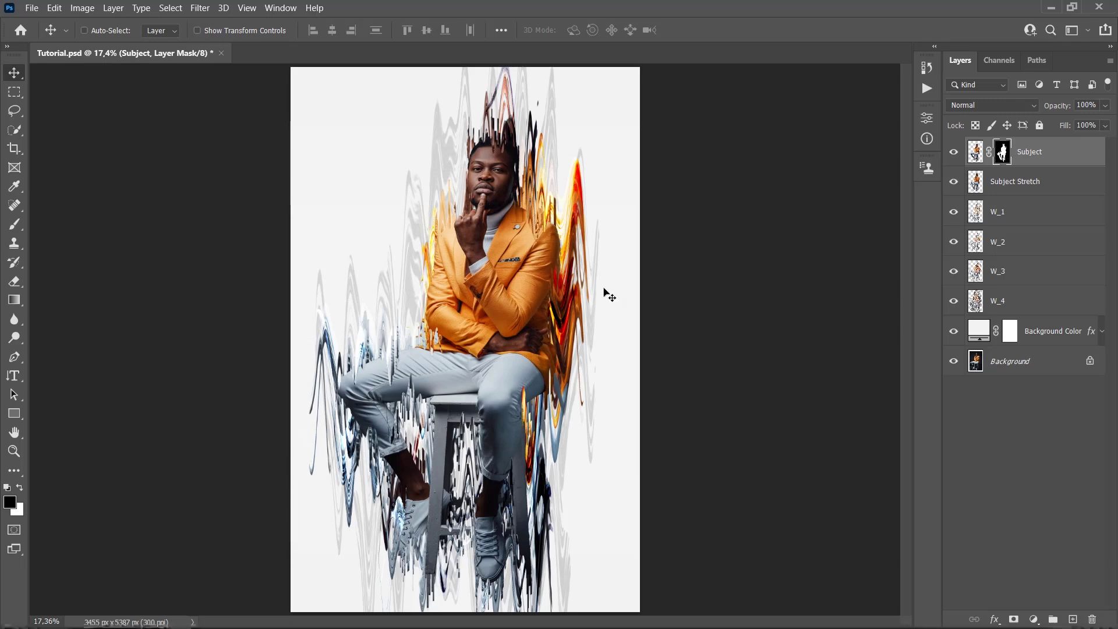
- Set up a soft round Brush with white as the foreground colour
{"action": "left_click", "coordinate": [16, 227]}
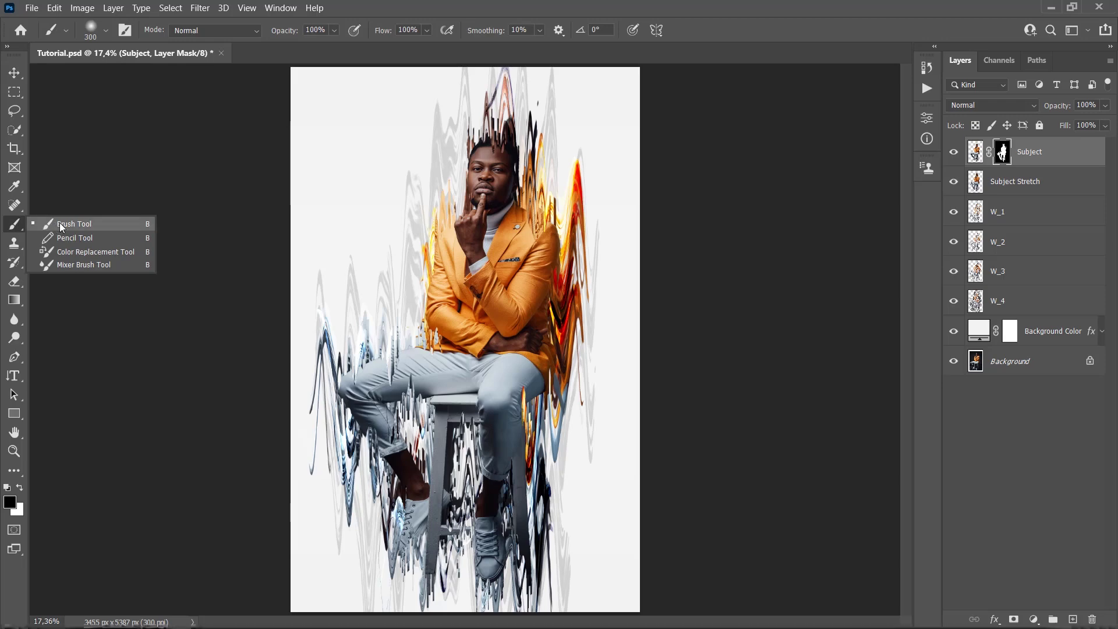
{"action": "left_click", "coordinate": [64, 222]}
{"action": "right_click", "coordinate": [423, 215]}
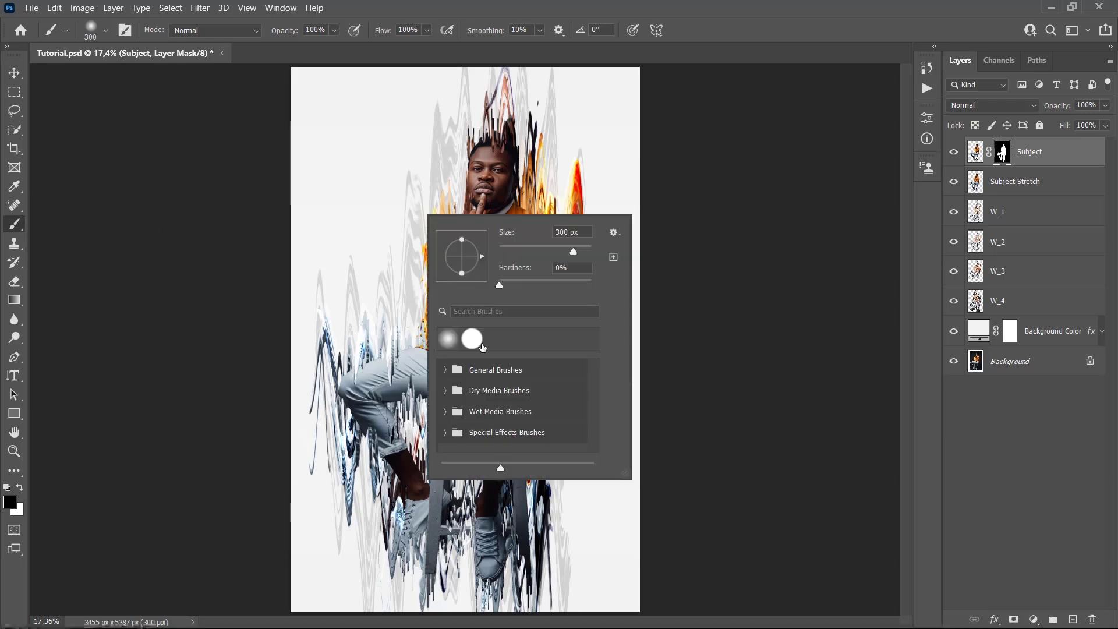
{"action": "left_click", "coordinate": [450, 343]}
{"action": "left_click", "coordinate": [10, 501]}
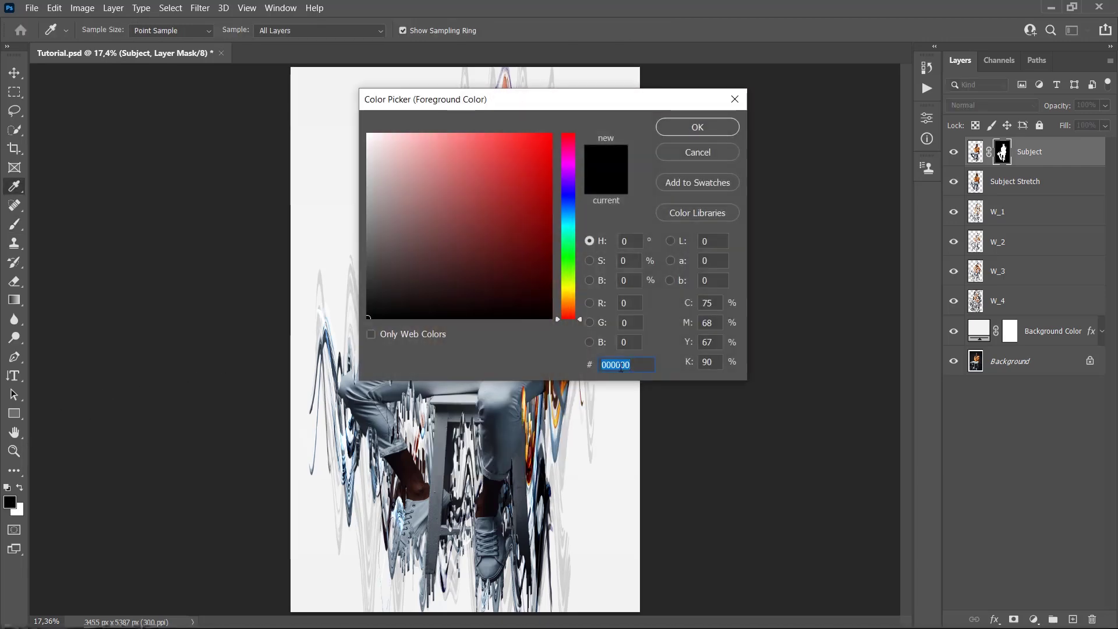
{"action": "key", "text": "Return"}
{"action": "key", "text": "x"}
{"action": "left_click", "coordinate": [9, 501]}
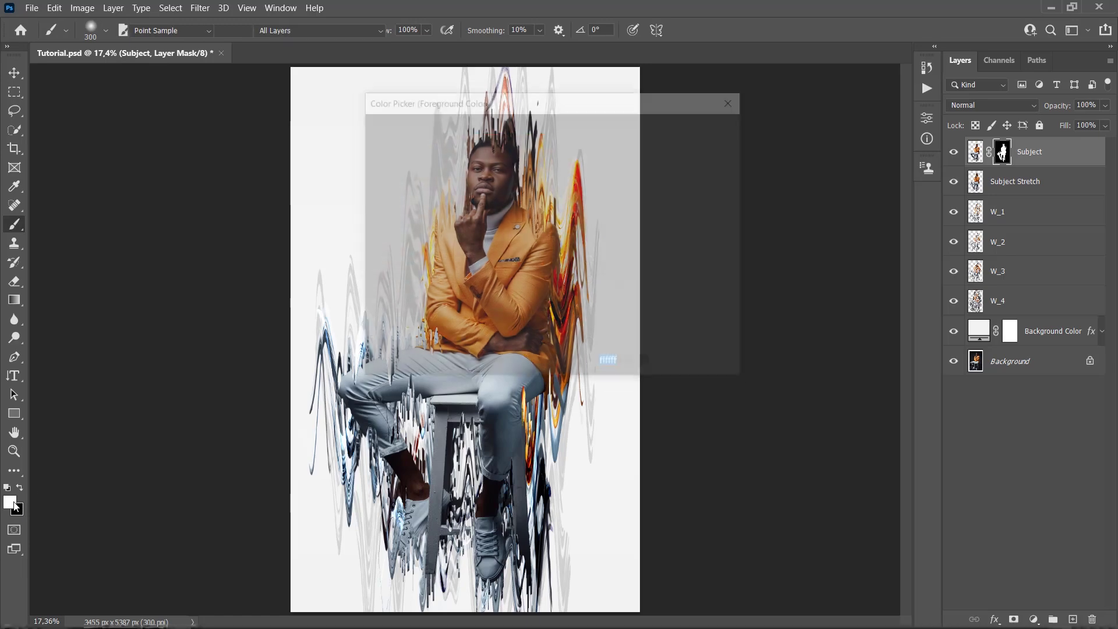
{"action": "key", "text": "Return"}
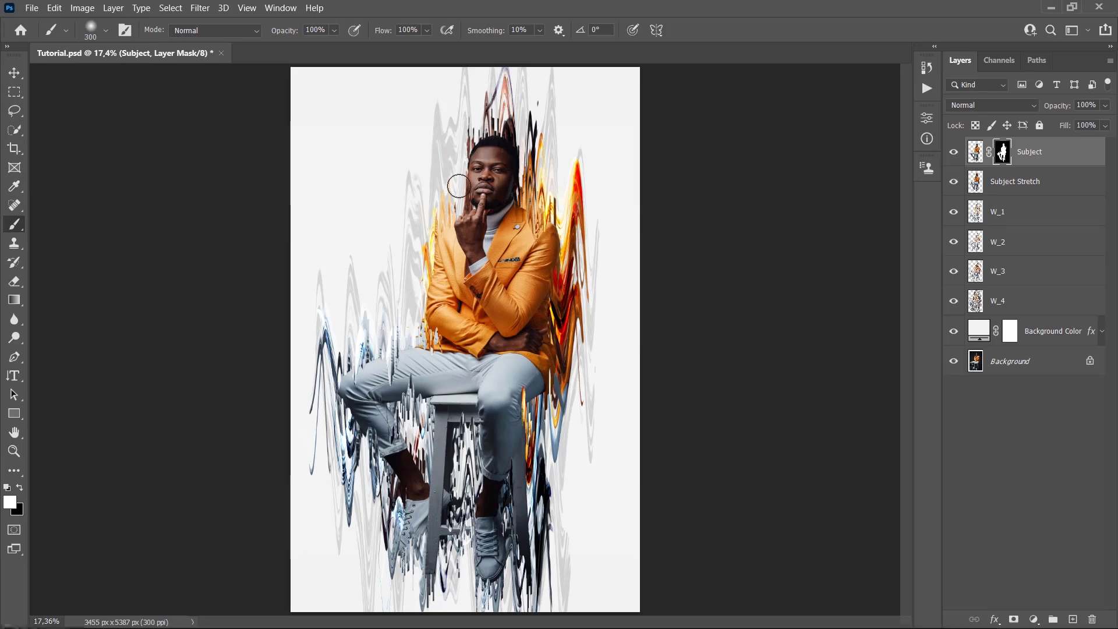
- Paint on the mask at 400 px to reveal more figure beside the jacket and lower leg
{"action": "key", "text": "bracketright"}
{"action": "key", "text": "bracketright"}
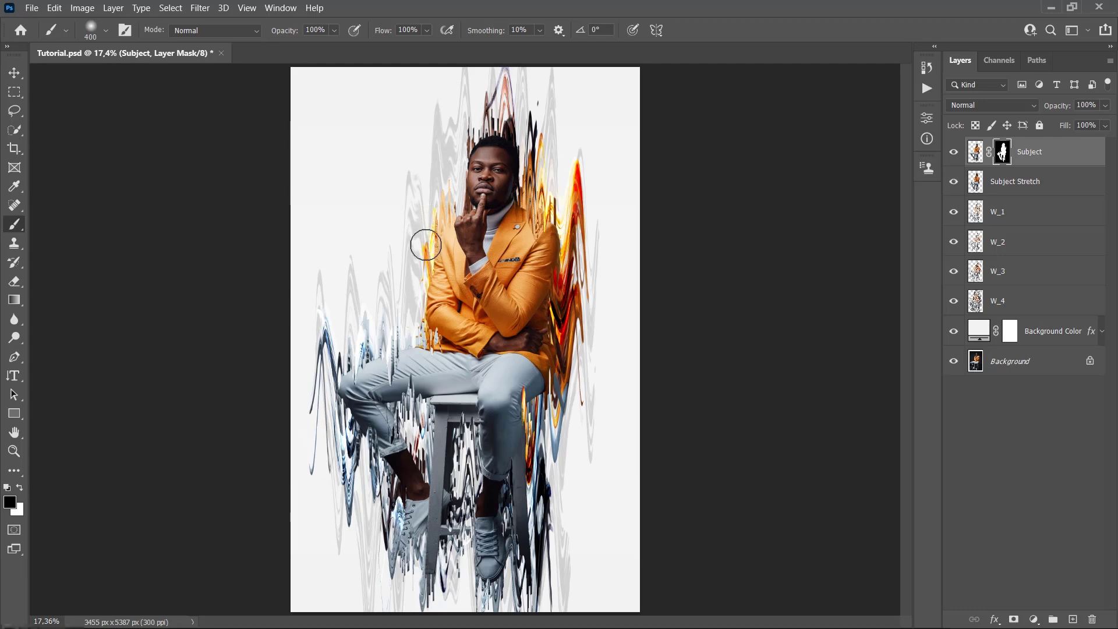
{"action": "key", "text": "bracketleft"}
{"action": "mouse_move", "coordinate": [594, 259]}
{"action": "left_mouse_down"}
{"action": "mouse_move", "coordinate": [572, 269]}
{"action": "mouse_move", "coordinate": [573, 236]}
{"action": "left_mouse_up"}
{"action": "left_click_drag", "start_coordinate": [411, 491], "coordinate": [420, 462]}
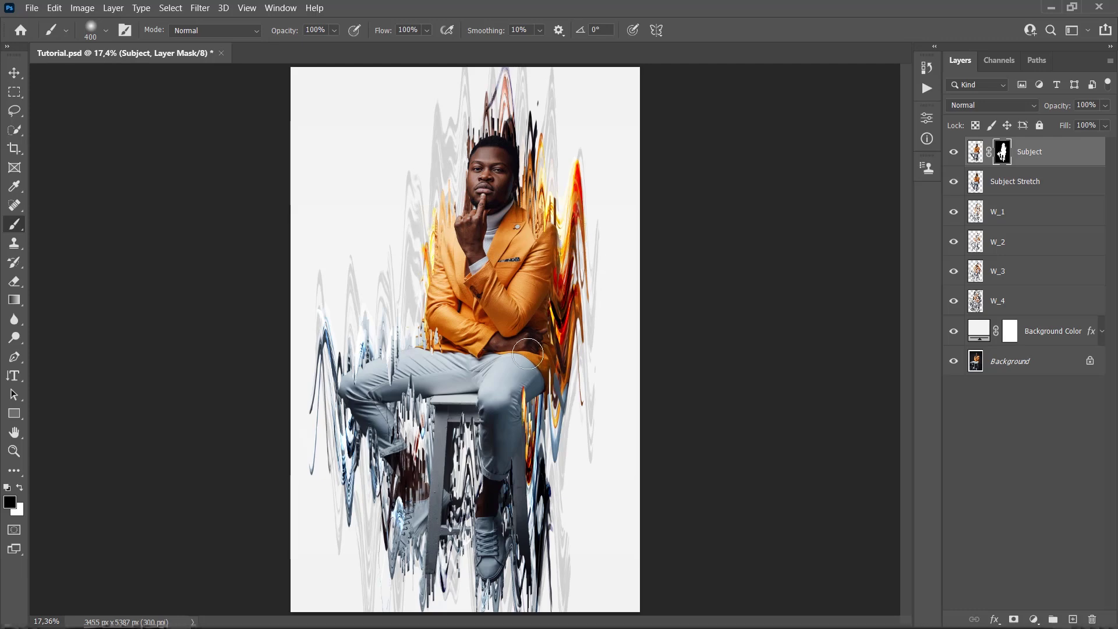
- Lower the Subject mask's density to 75% in the Properties panel
{"action": "key", "text": "v"}
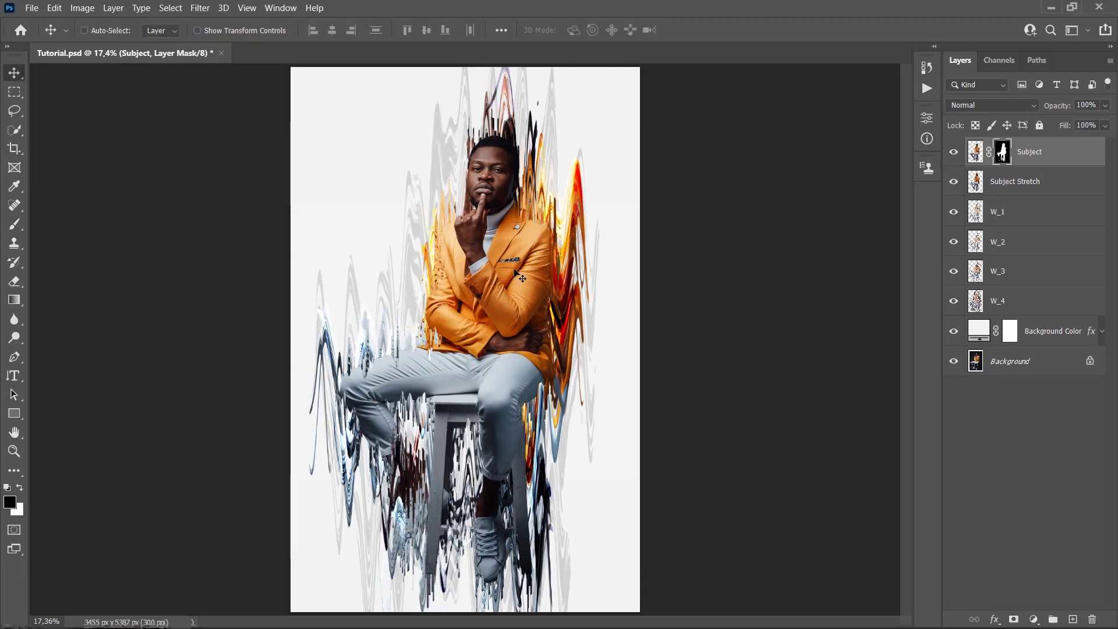
{"action": "left_click", "coordinate": [927, 118]}
{"action": "left_click_drag", "start_coordinate": [891, 220], "coordinate": [861, 221]}
- Draw a vertical type text box across nearly the whole canvas
{"action": "left_click", "coordinate": [891, 115]}
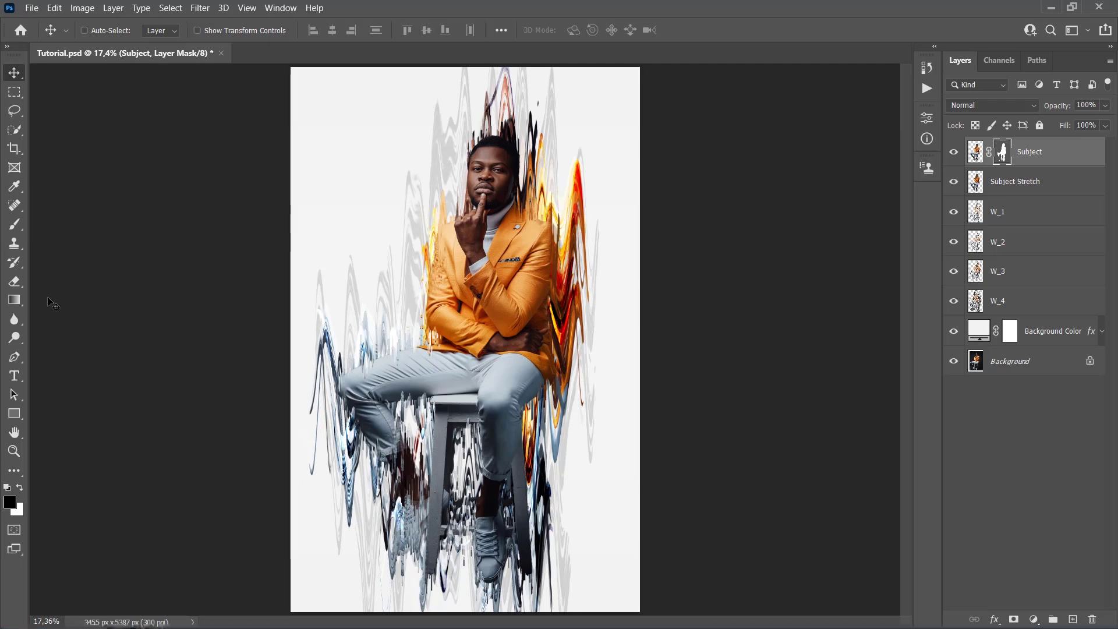
{"action": "left_click", "coordinate": [21, 373]}
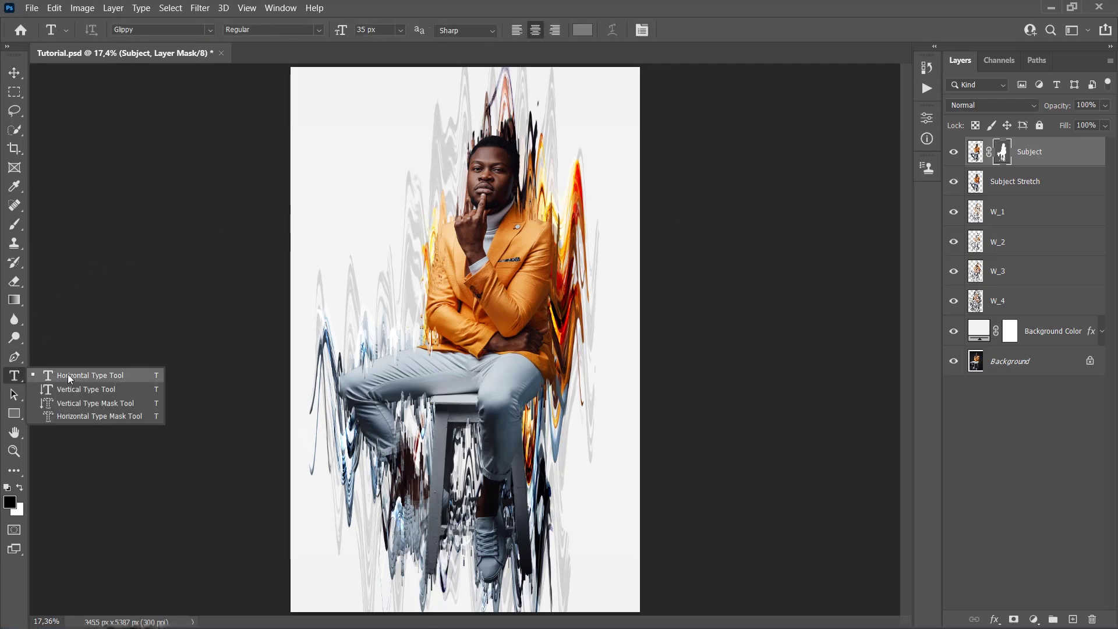
{"action": "left_click", "coordinate": [97, 389]}
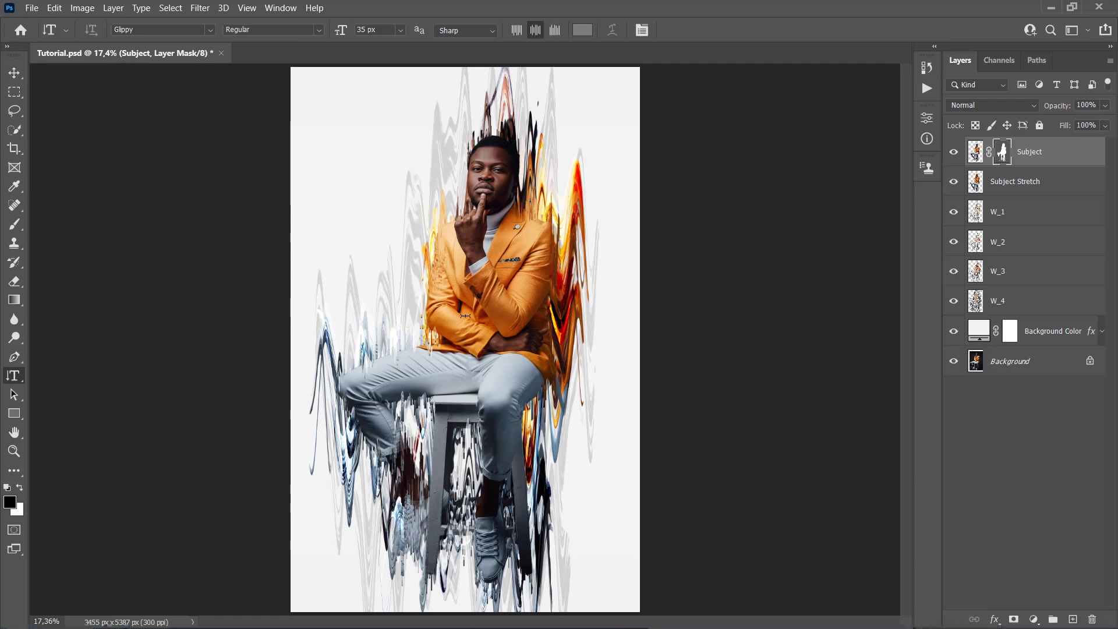
{"action": "scroll", "coordinate": [562, 222], "scroll_direction": "down", "scroll_amount": 1}
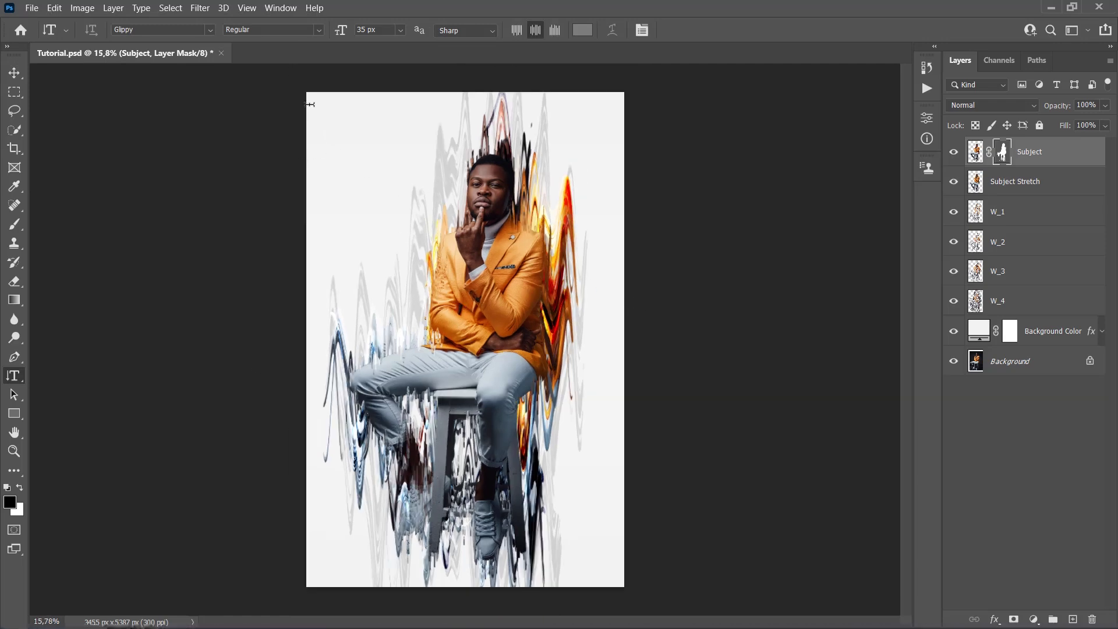
{"action": "left_click_drag", "start_coordinate": [303, 89], "coordinate": [624, 586]}
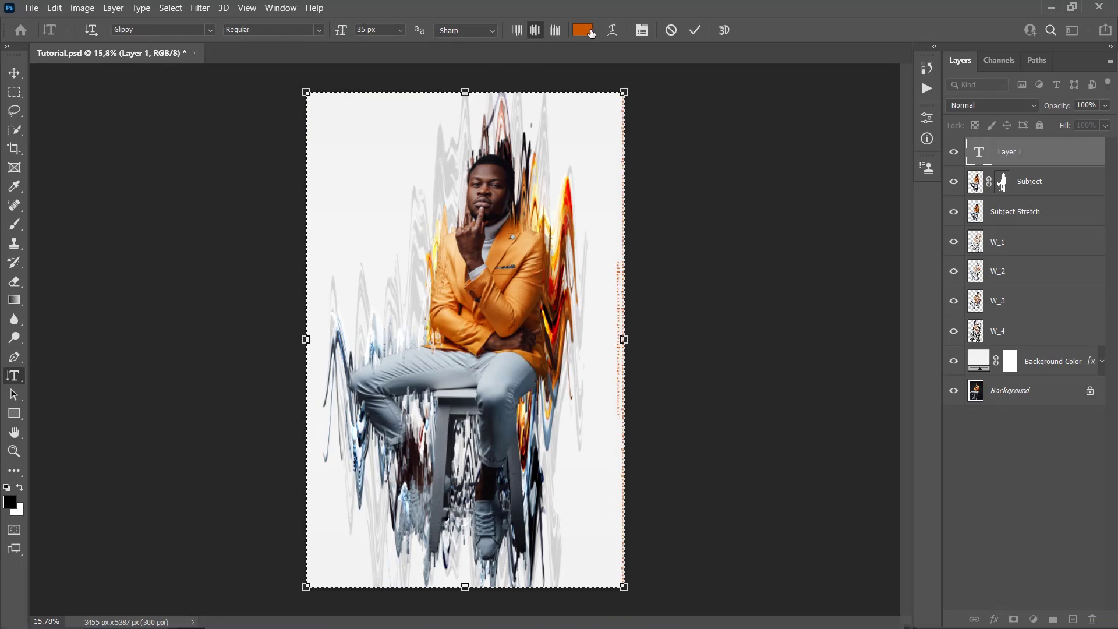
- Set the text colour to c95500 and the leading to 50 px in the Character panel
{"action": "left_click", "coordinate": [582, 30]}
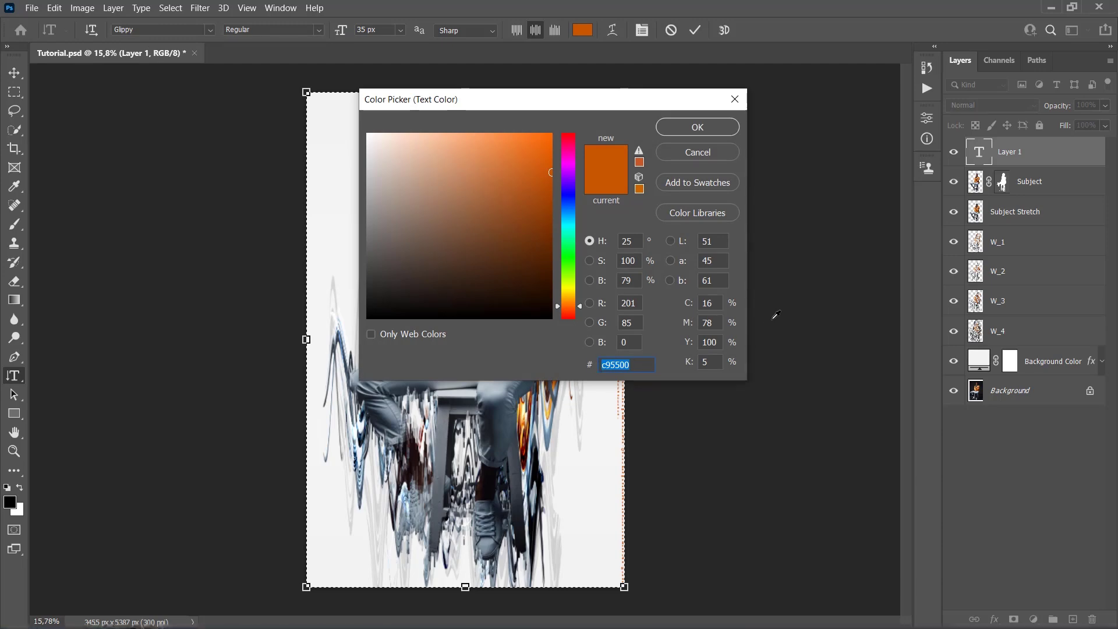
{"action": "left_click", "coordinate": [717, 127]}
{"action": "left_click", "coordinate": [285, 9]}
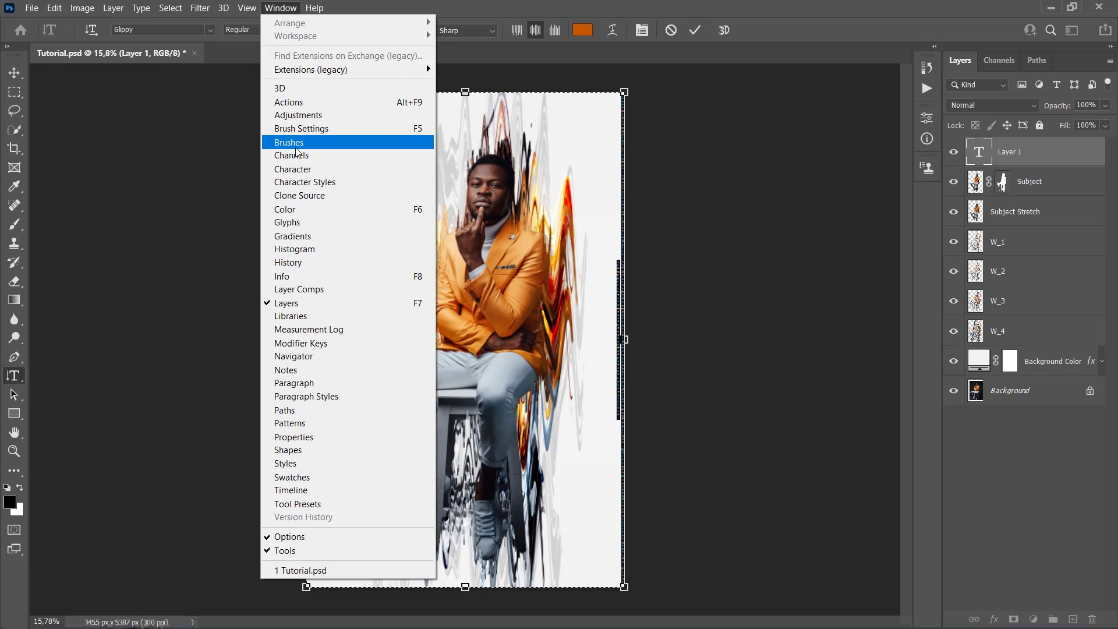
{"action": "left_click", "coordinate": [291, 169]}
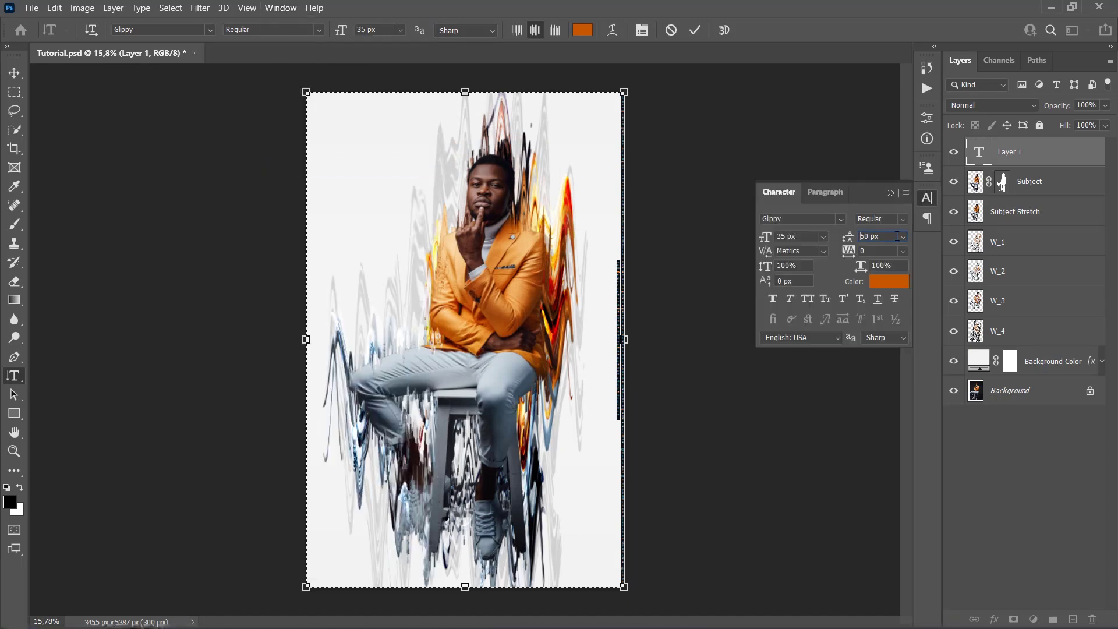
{"action": "left_click", "coordinate": [880, 236]}
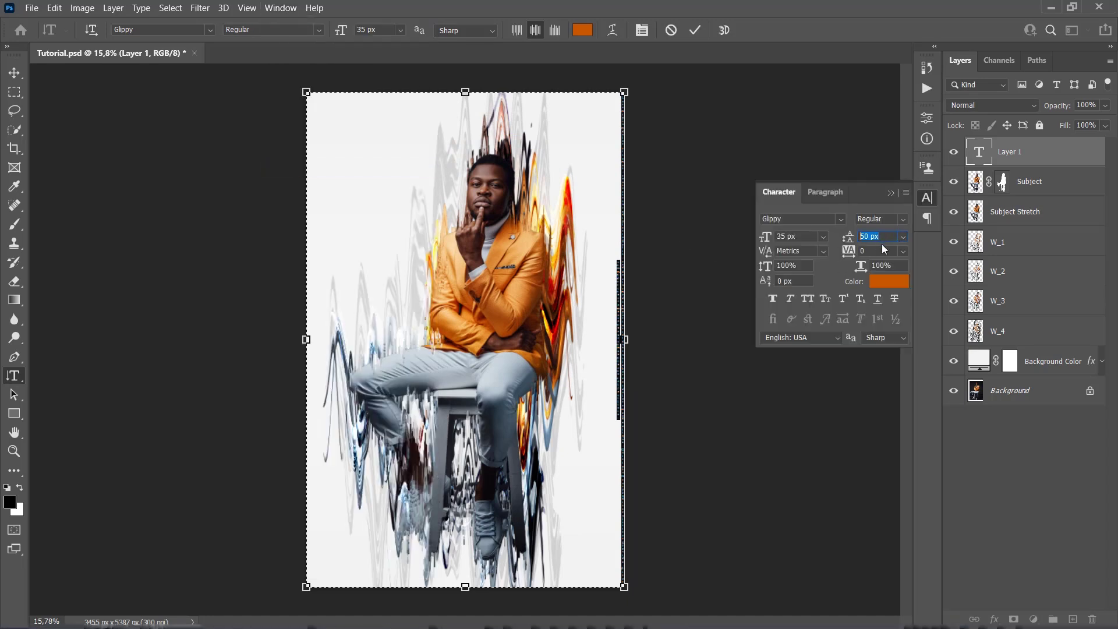
{"action": "left_click", "coordinate": [890, 193]}
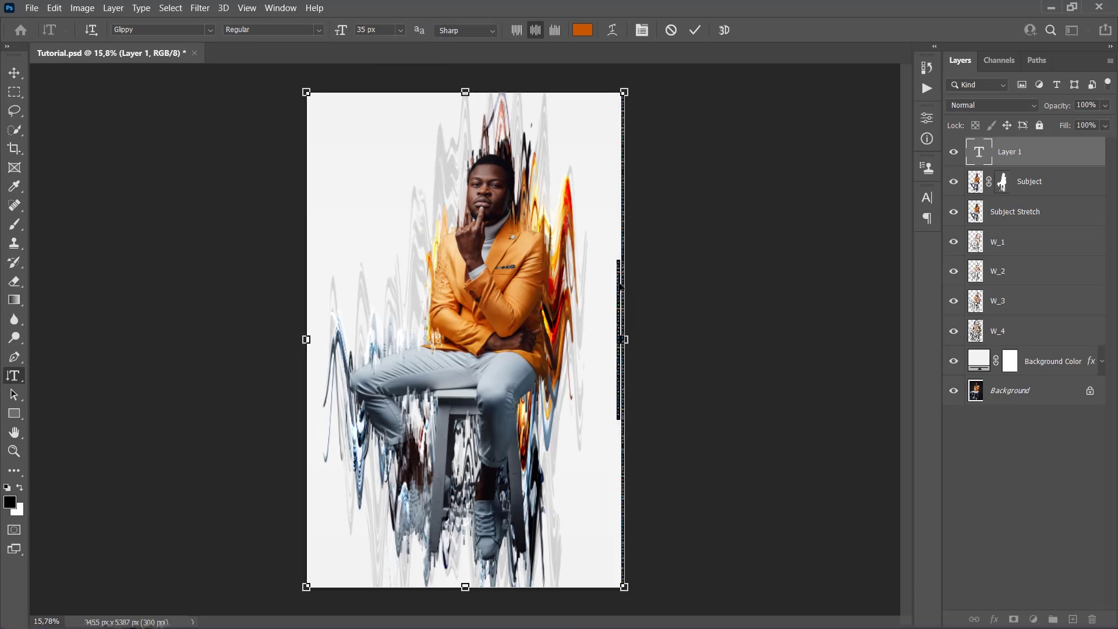
- Fill the vertical text box with pasted random characters and commit the text layer
{"action": "key", "text": "ctrl+v"}
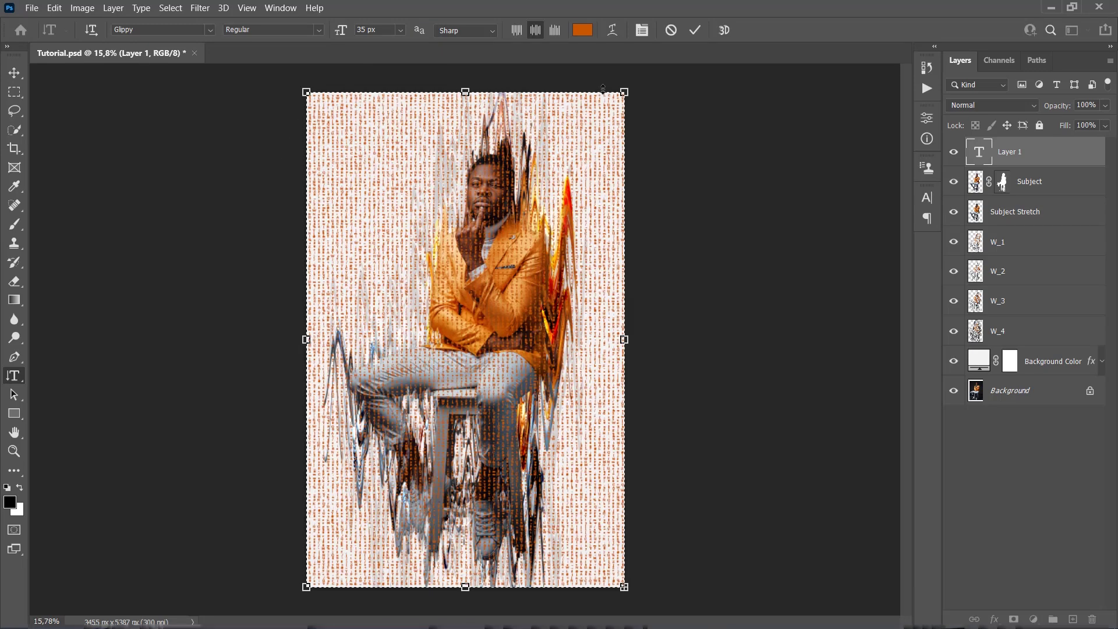
{"action": "left_click", "coordinate": [695, 30]}
{"action": "key", "text": "z"}
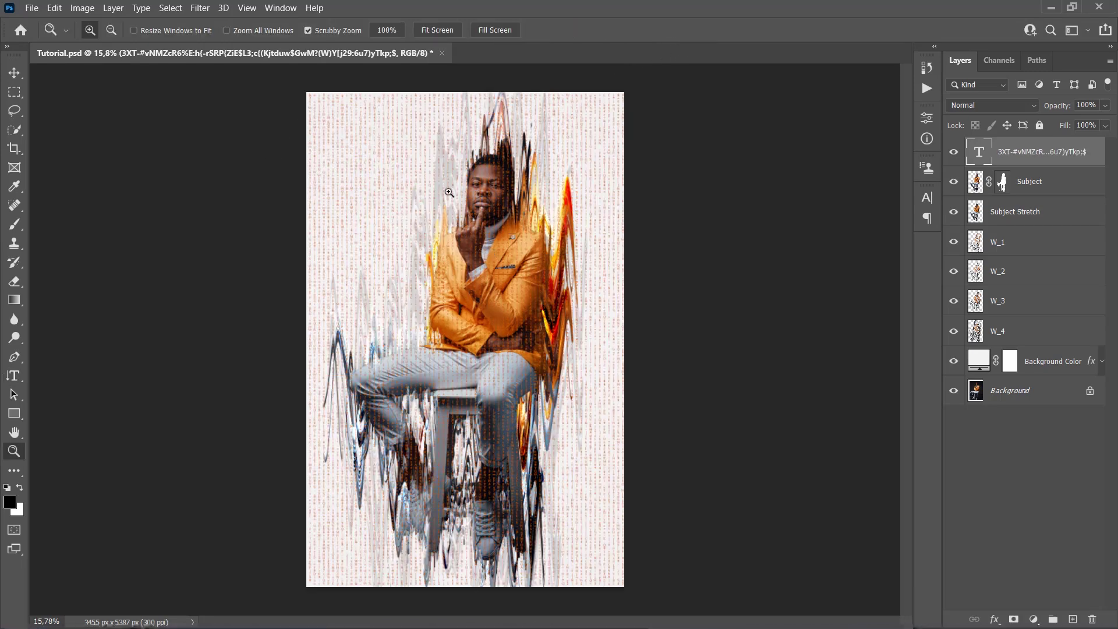
{"action": "right_click", "coordinate": [449, 192]}
{"action": "left_click", "coordinate": [460, 209]}
{"action": "key", "text": "v"}
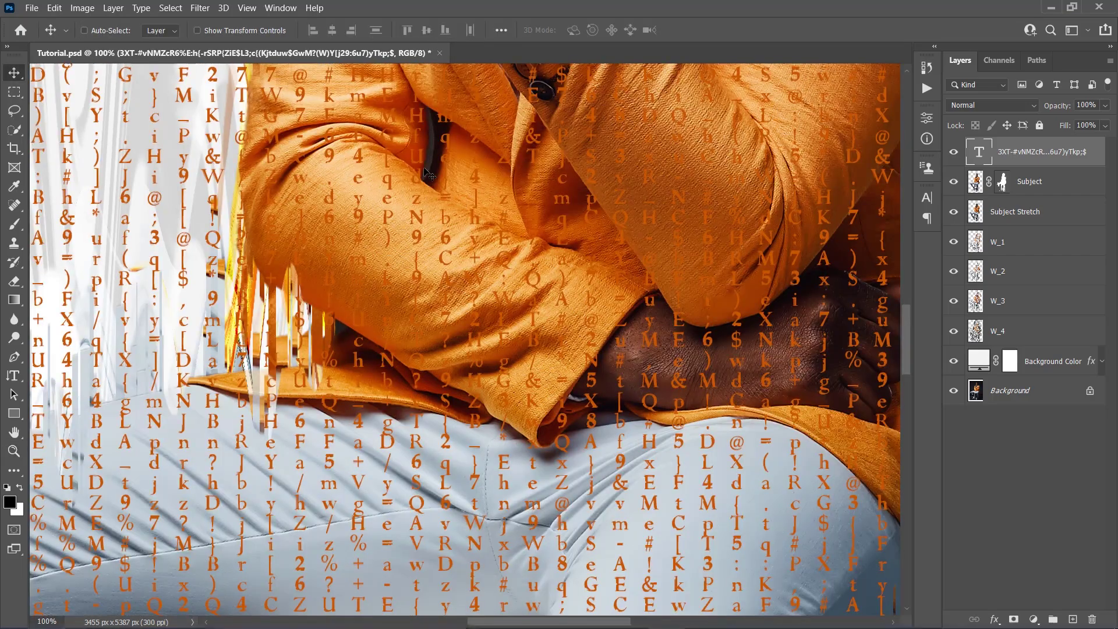
{"action": "key", "text": "z"}
{"action": "right_click", "coordinate": [422, 165]}
{"action": "left_click", "coordinate": [460, 175]}
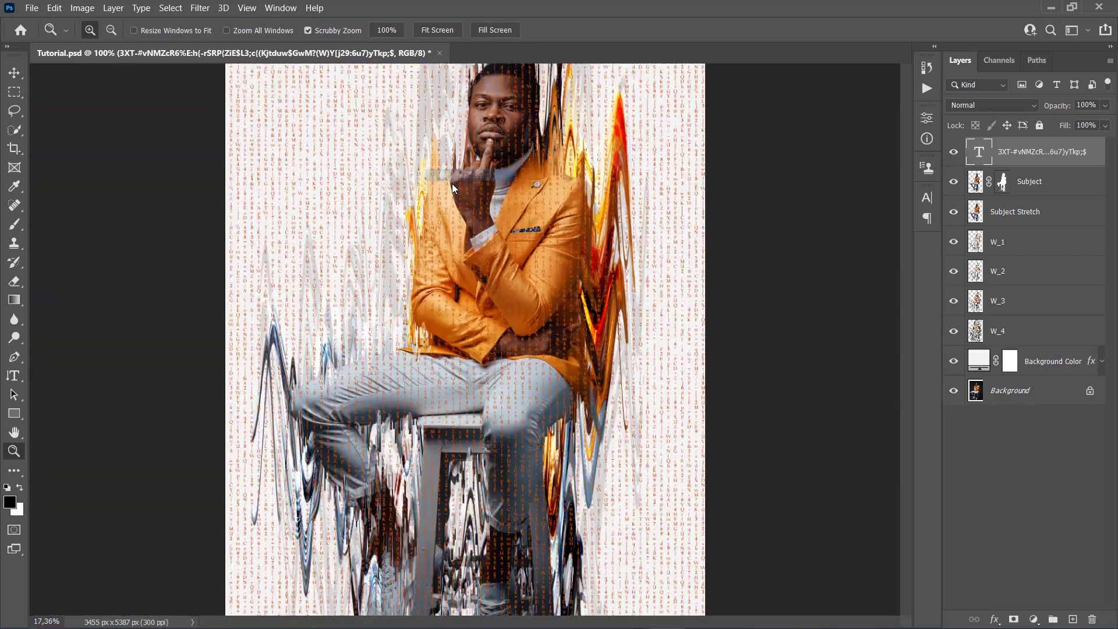
{"action": "key", "text": "v"}
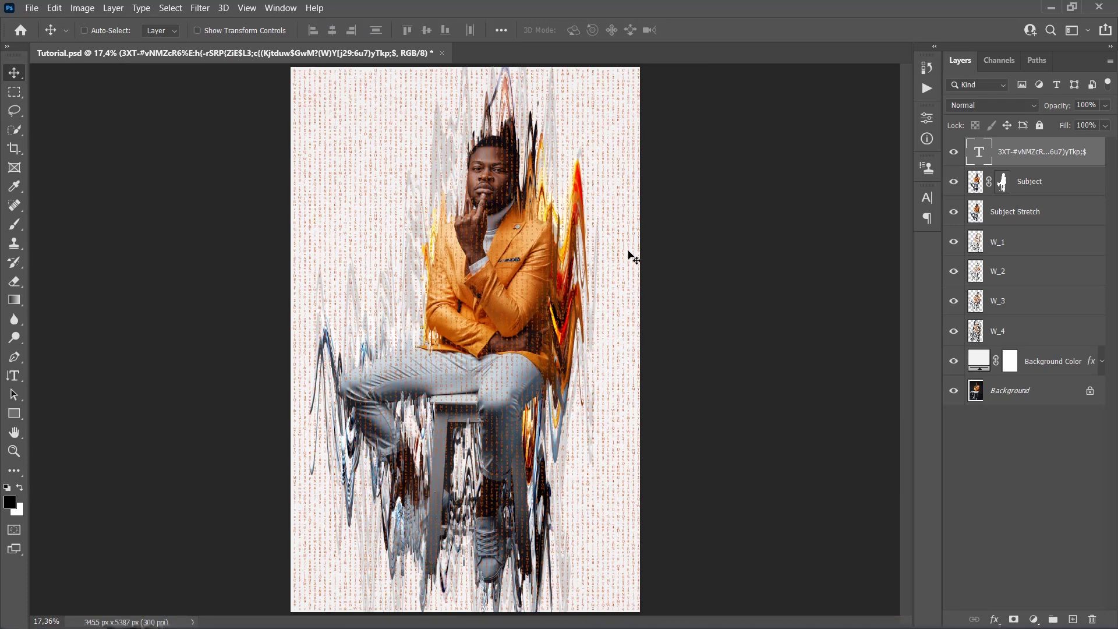
- Enlarge the text box past the canvas edges and commit the reflowed texture text
{"action": "scroll", "coordinate": [631, 256], "scroll_direction": "down", "scroll_amount": 1}
{"action": "key", "text": "t"}
{"action": "left_click", "coordinate": [426, 165]}
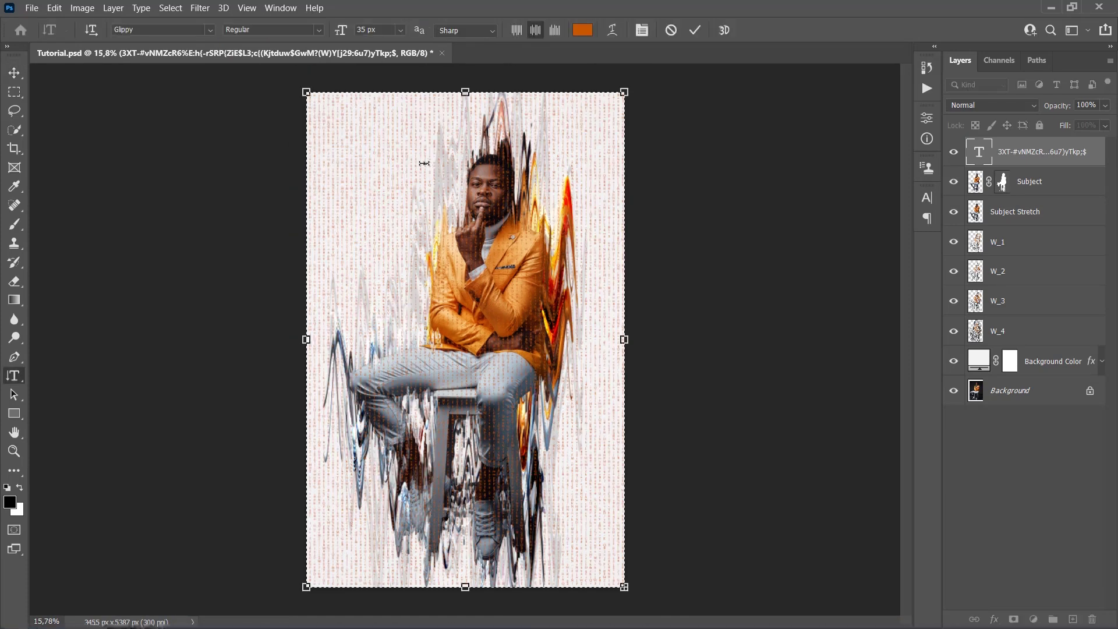
{"action": "key", "text": "ctrl+a"}
{"action": "left_click_drag", "start_coordinate": [298, 83], "coordinate": [292, 77]}
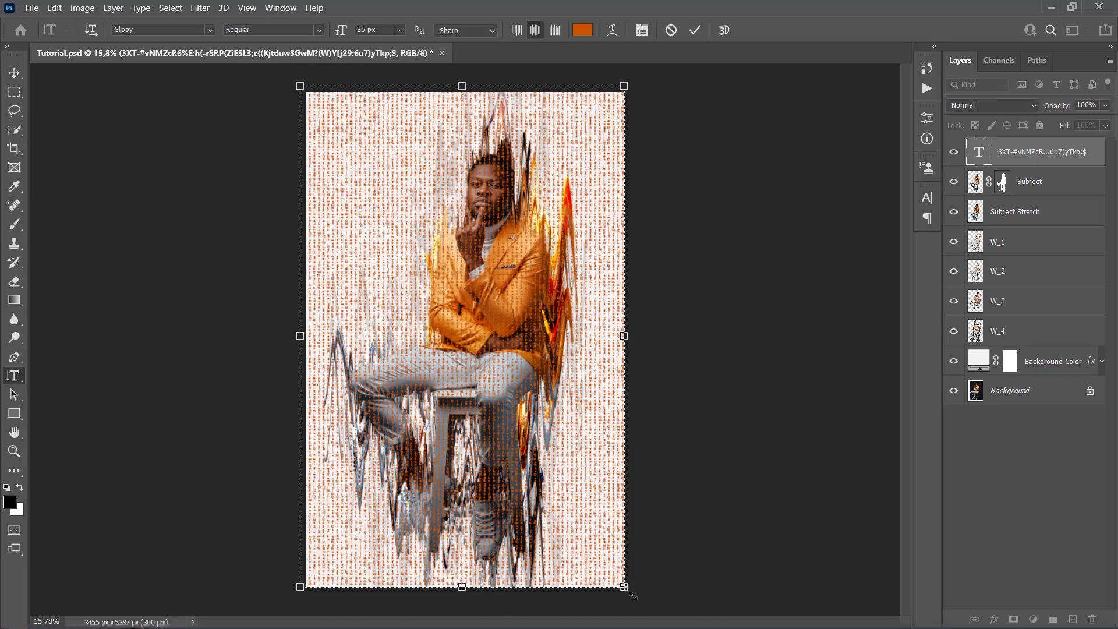
{"action": "left_click_drag", "start_coordinate": [625, 587], "coordinate": [663, 486]}
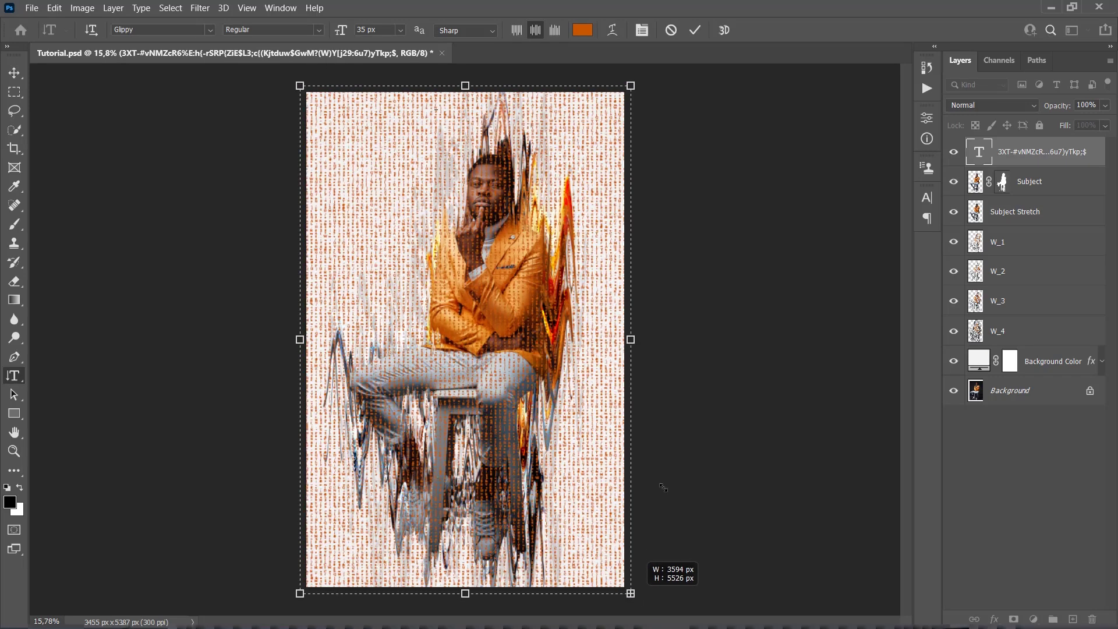
{"action": "left_click", "coordinate": [694, 30]}
- Add a Hide All black layer mask to the text layer
{"action": "key", "text": "v"}
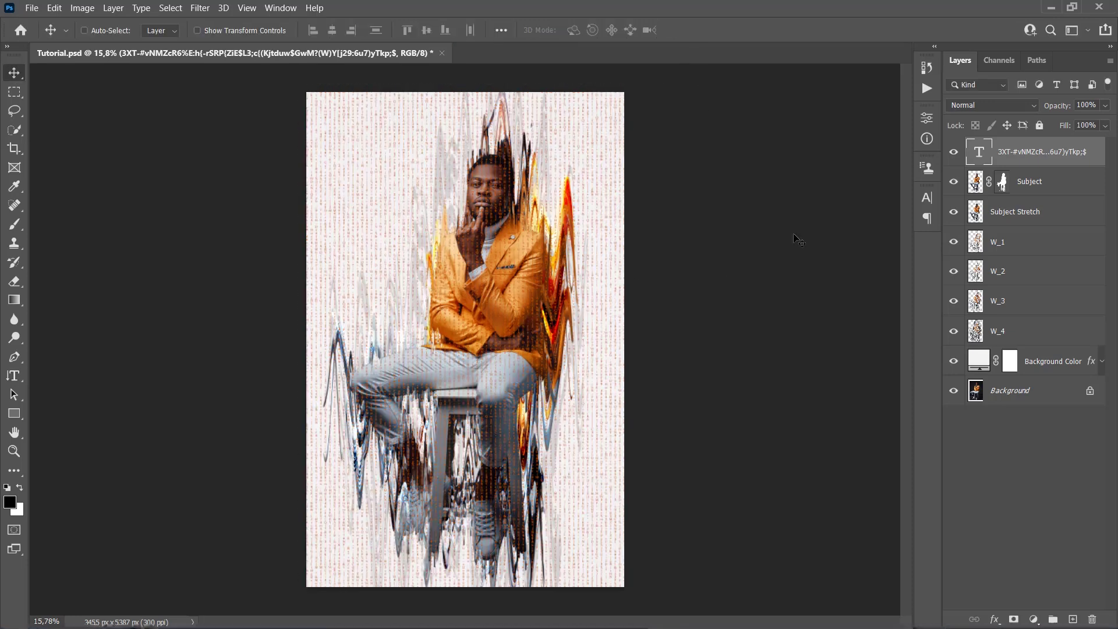
{"action": "left_click", "coordinate": [113, 7]}
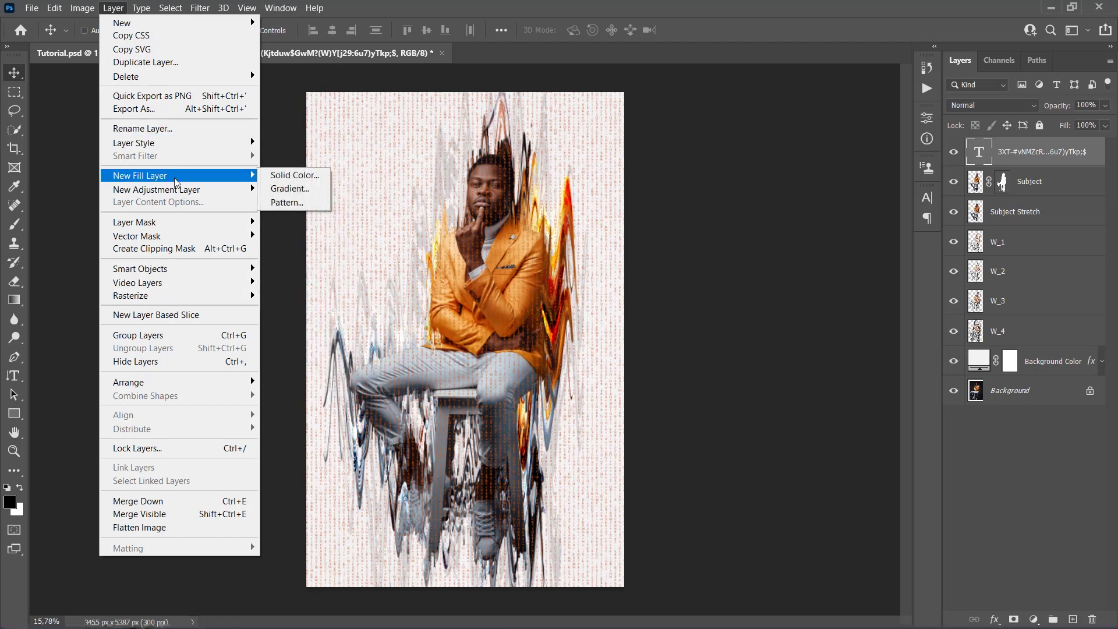
{"action": "mouse_move", "coordinate": [184, 222]}
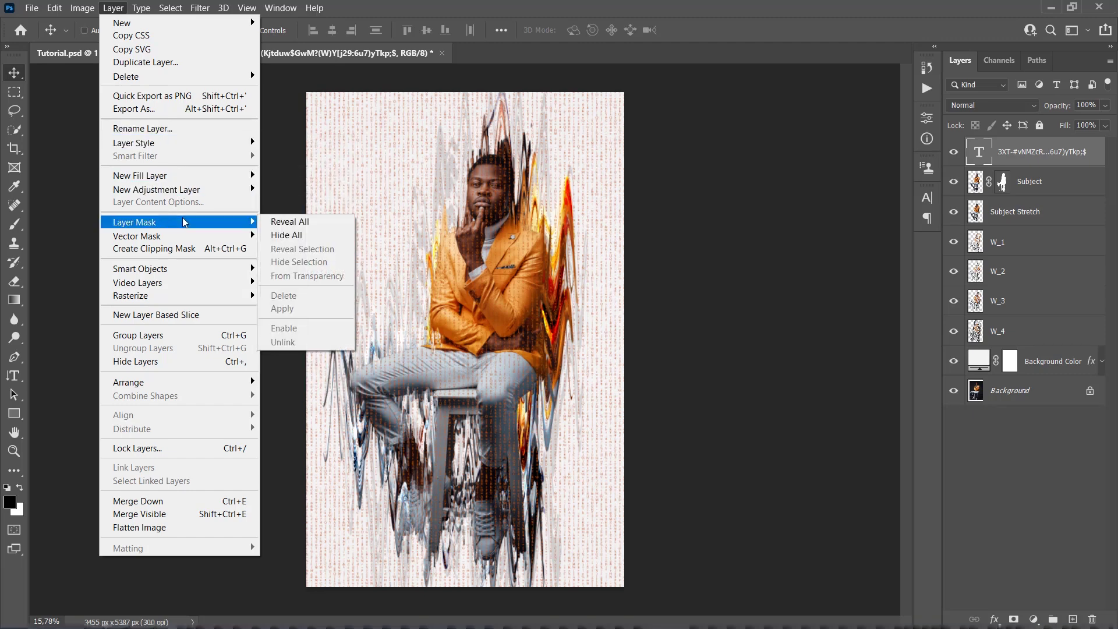
{"action": "left_click", "coordinate": [295, 235]}
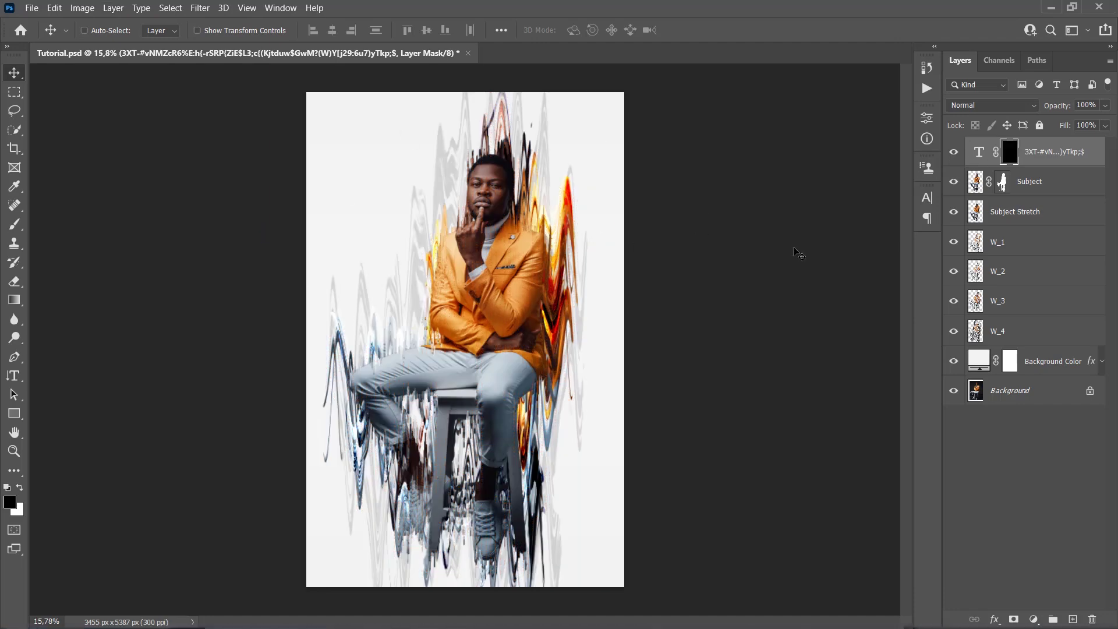
- Paint white on the mask with a 900 px brush over the seated figure
{"action": "key", "text": "b"}
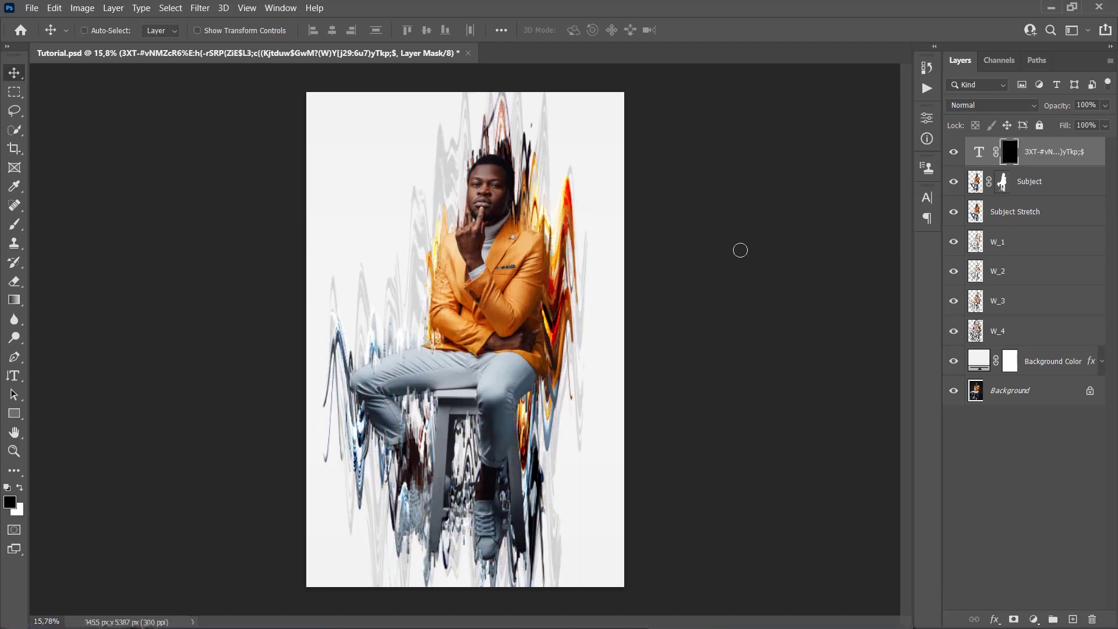
{"action": "left_click", "coordinate": [15, 225]}
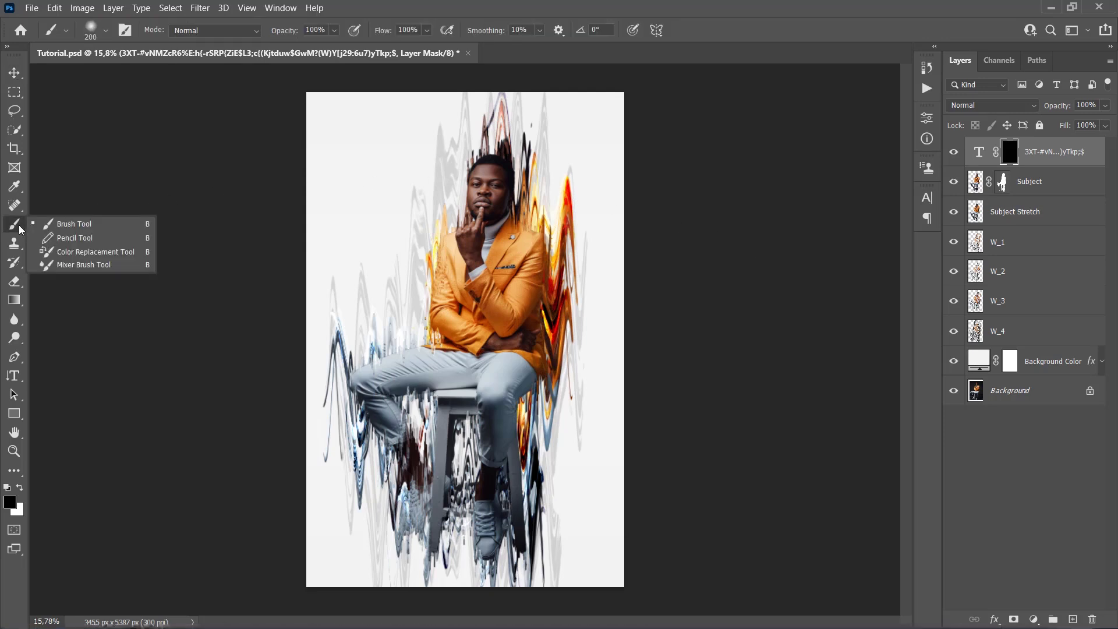
{"action": "left_click", "coordinate": [79, 226]}
{"action": "key", "text": "x"}
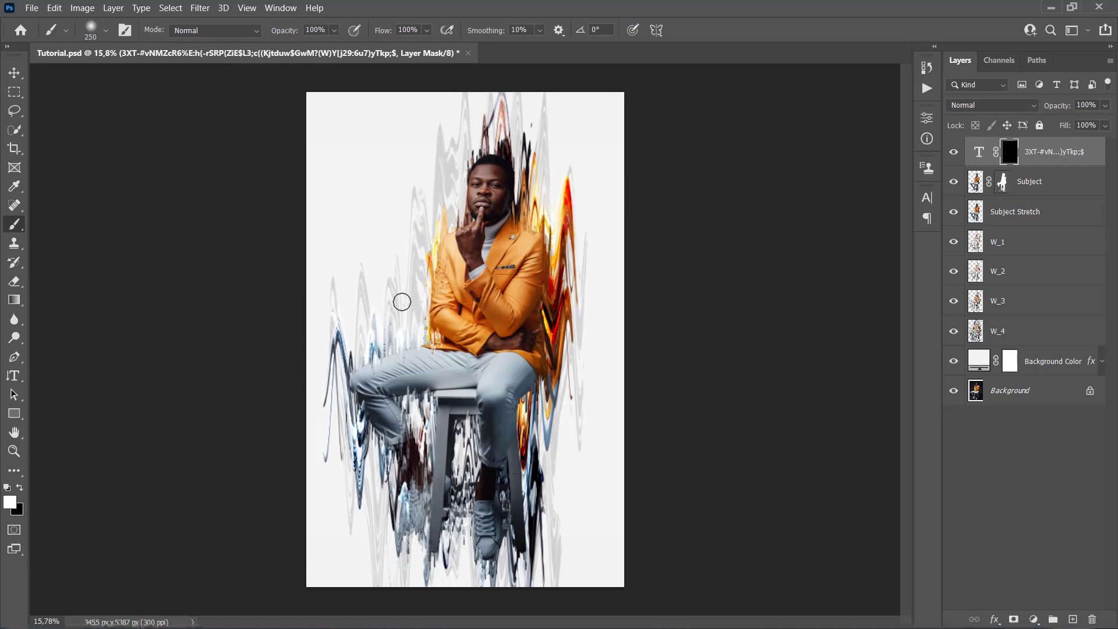
{"action": "key", "text": "bracketright"}
{"action": "key", "text": "bracketright"}
{"action": "key", "text": "bracketright"}
{"action": "key", "text": "bracketright"}
{"action": "key", "text": "bracketright"}
{"action": "key", "text": "bracketright"}
{"action": "key", "text": "bracketright"}
{"action": "key", "text": "bracketright"}
{"action": "left_click_drag", "start_coordinate": [419, 300], "coordinate": [429, 175]}
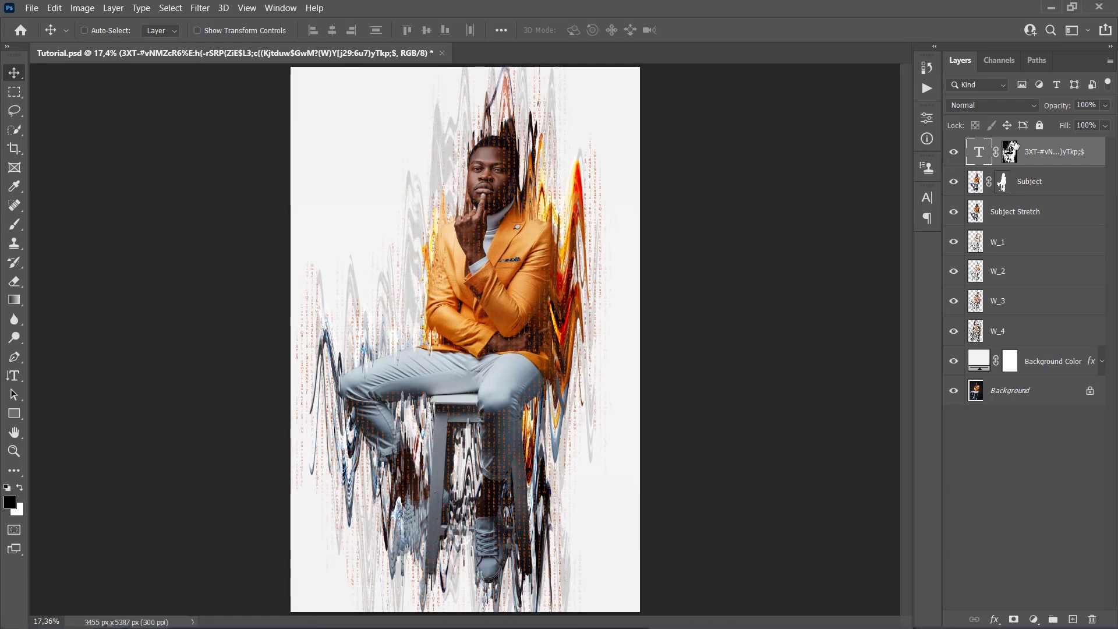
- Set the text texture layer to Color Burn blending at 70% opacity
{"action": "left_click", "coordinate": [1003, 109]}
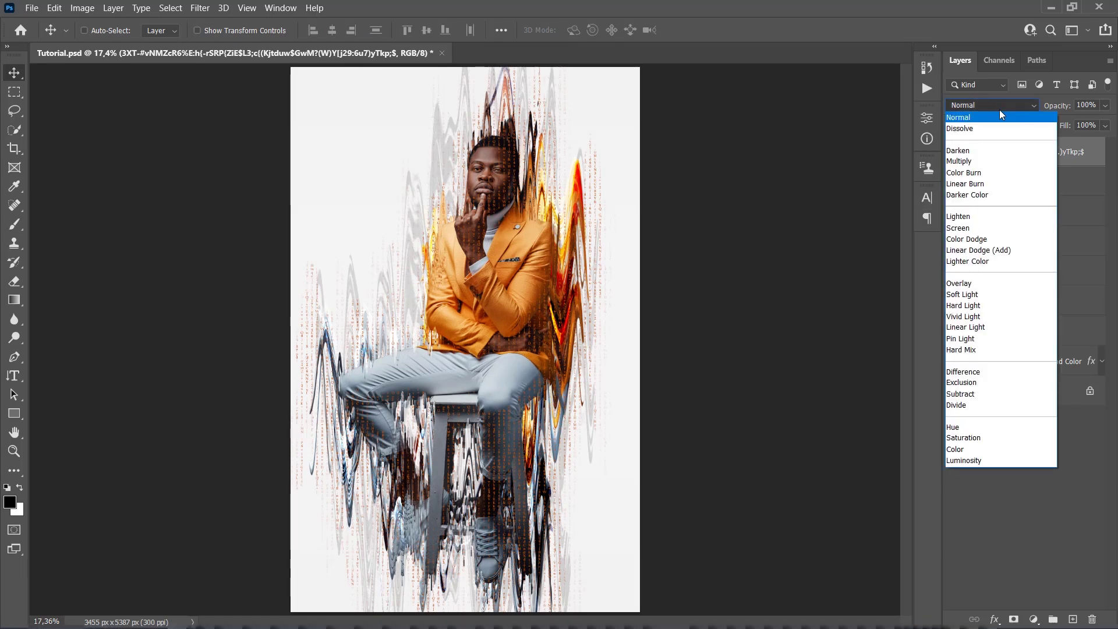
{"action": "left_click", "coordinate": [969, 174]}
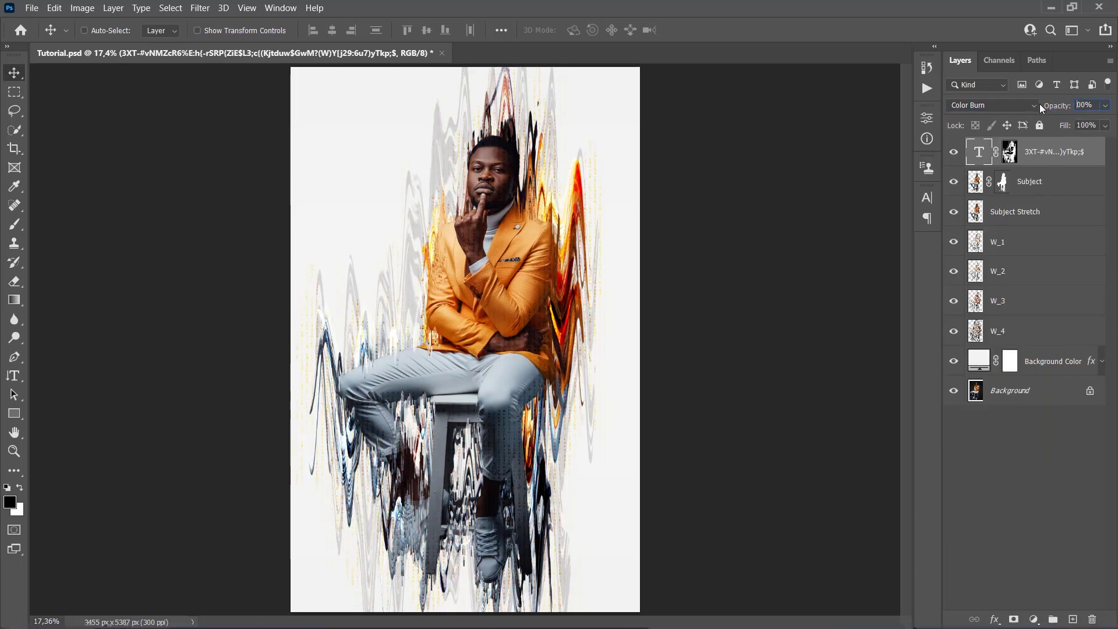
{"action": "type", "text": "70"}
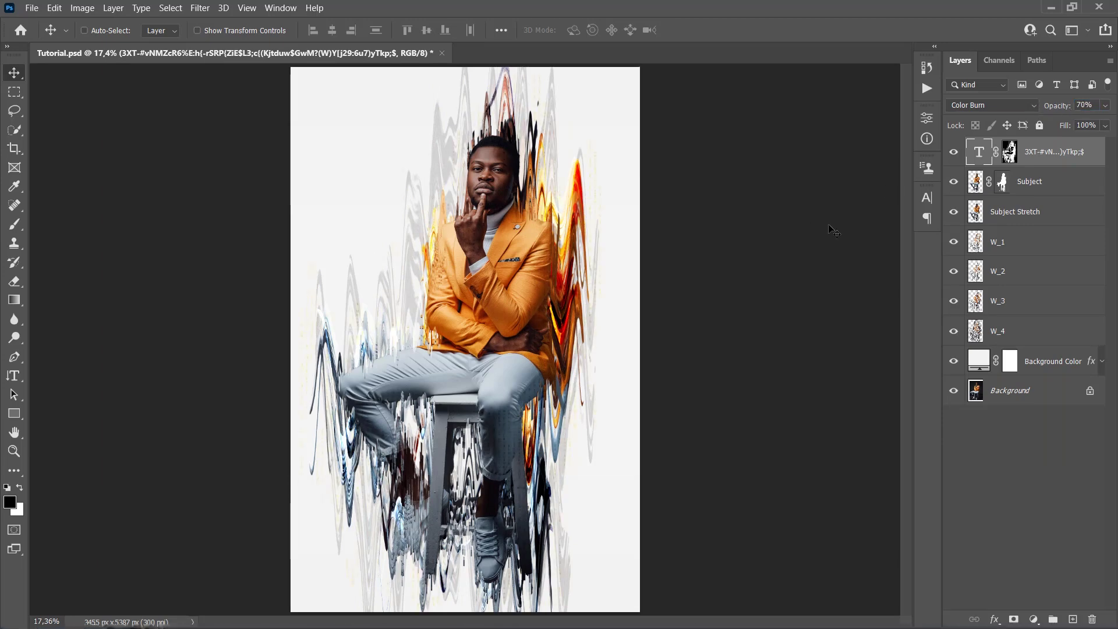
- Rename the text texture layer to 'Text'
{"action": "double_click", "coordinate": [1047, 152]}
{"action": "type", "text": "Text"}
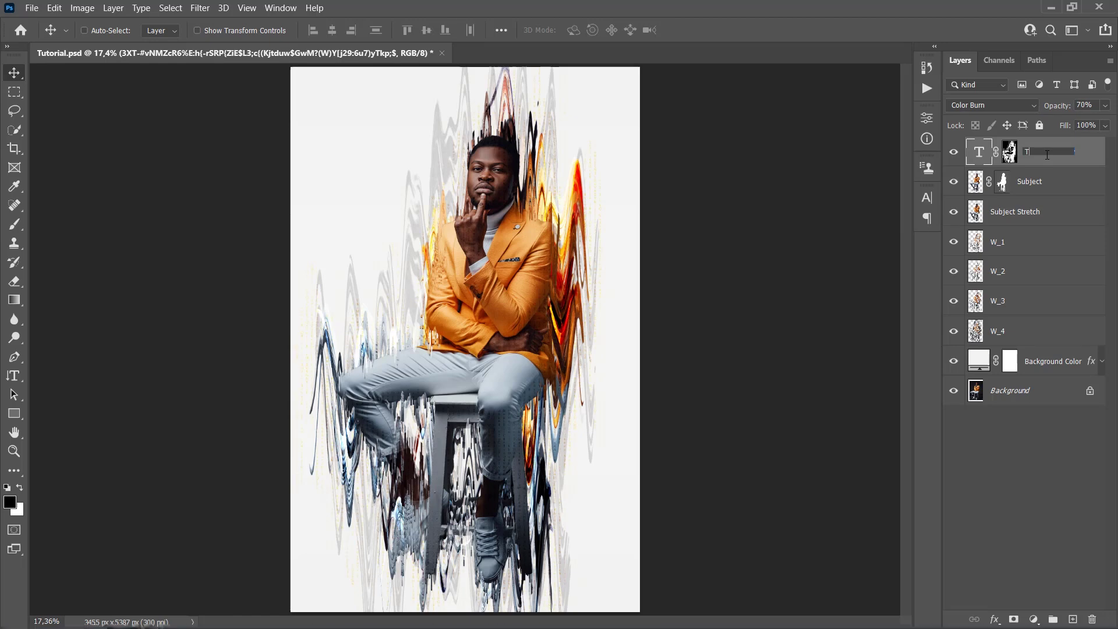
{"action": "key", "text": "Return"}
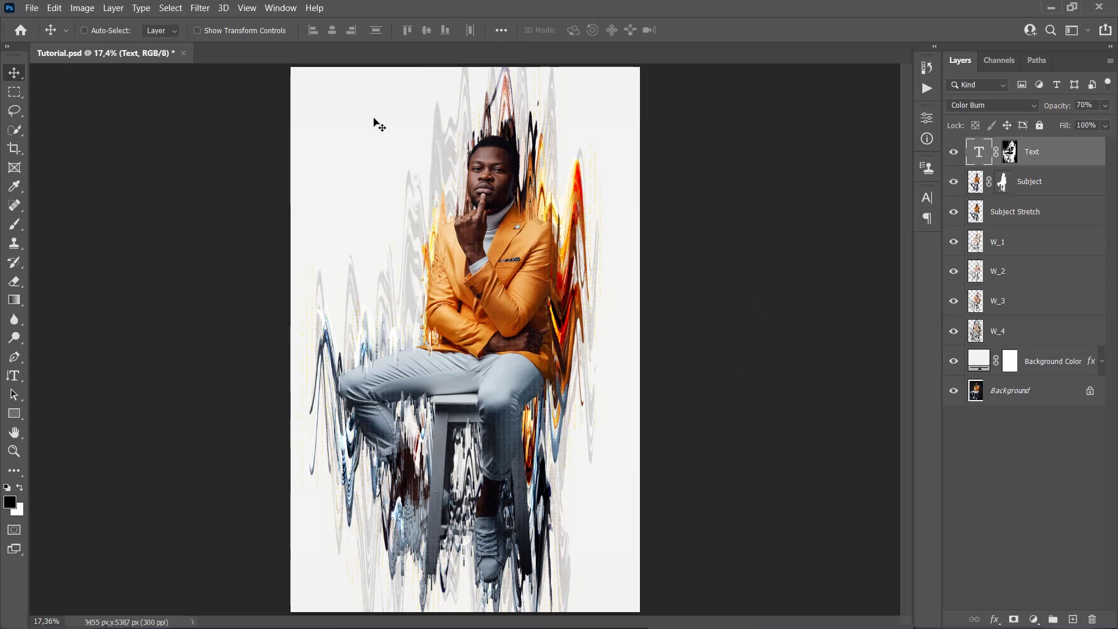
- Add a Curves adjustment layer named 'Color Look' above the Text layer
{"action": "left_click", "coordinate": [113, 7]}
{"action": "mouse_move", "coordinate": [174, 189]}
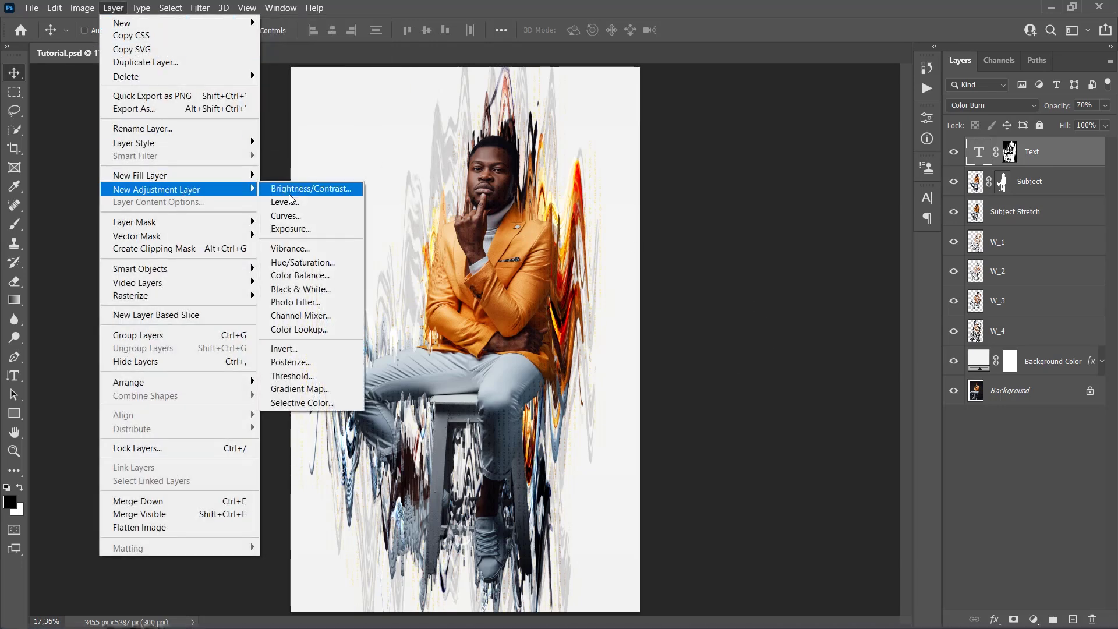
{"action": "left_click", "coordinate": [293, 213]}
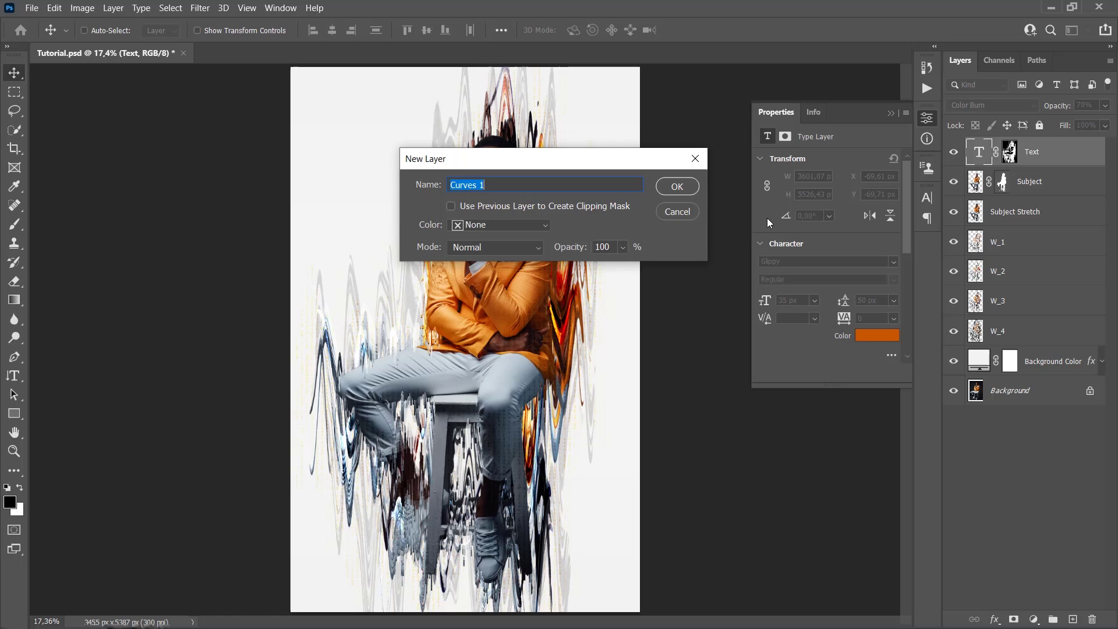
{"action": "type", "text": "Color Look"}
{"action": "left_click", "coordinate": [690, 186]}
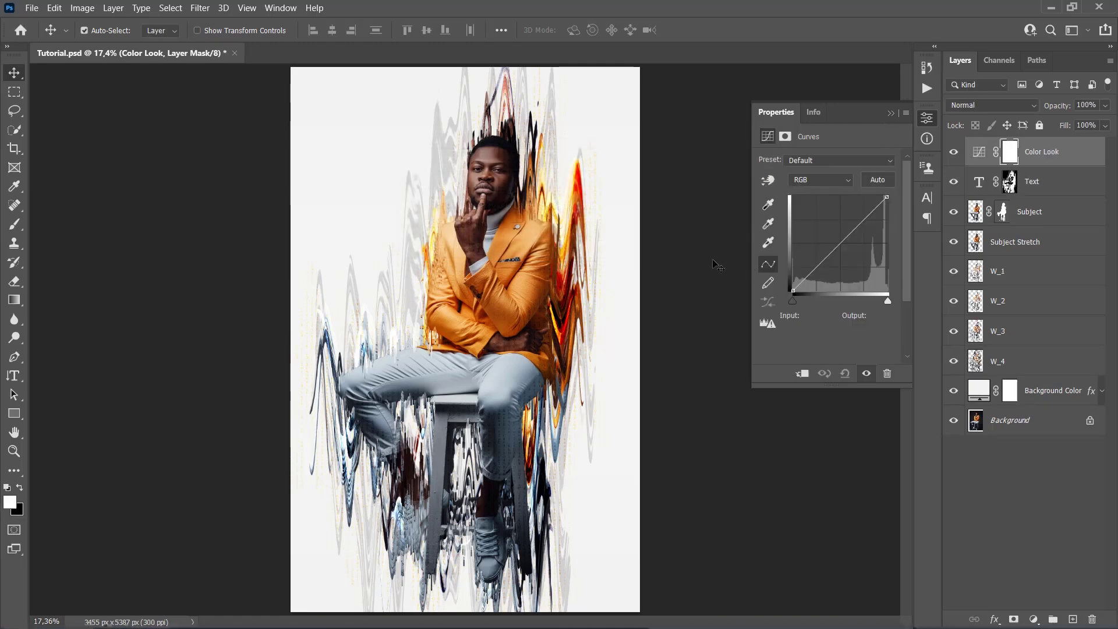
- On the Red channel curve, set the black point's input to 4
{"action": "left_click", "coordinate": [818, 181]}
{"action": "left_click", "coordinate": [801, 203]}
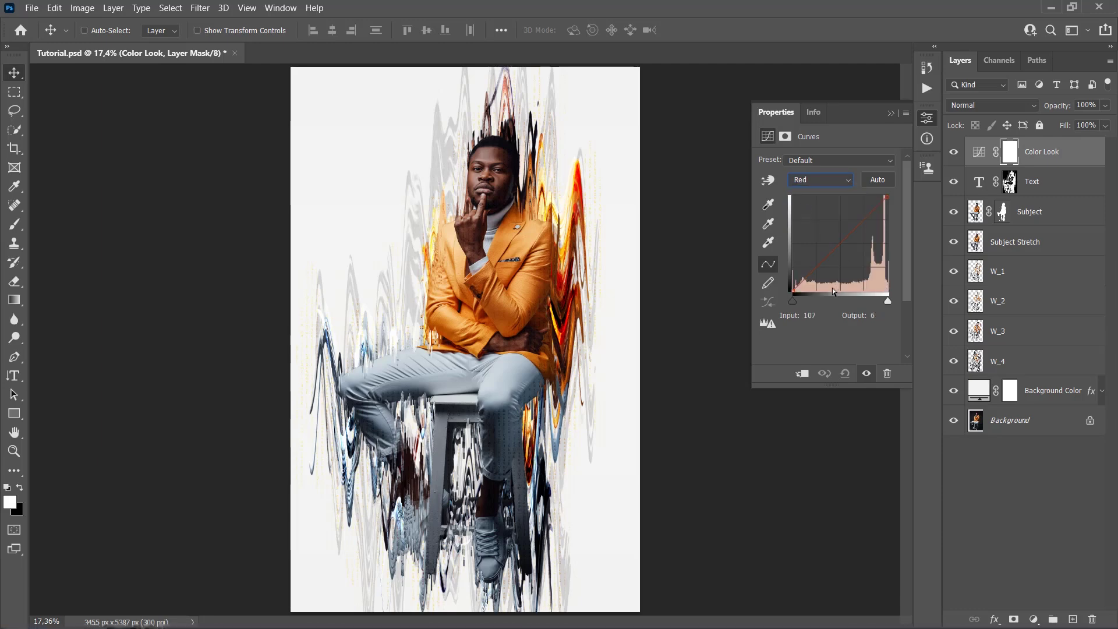
{"action": "left_click", "coordinate": [791, 291]}
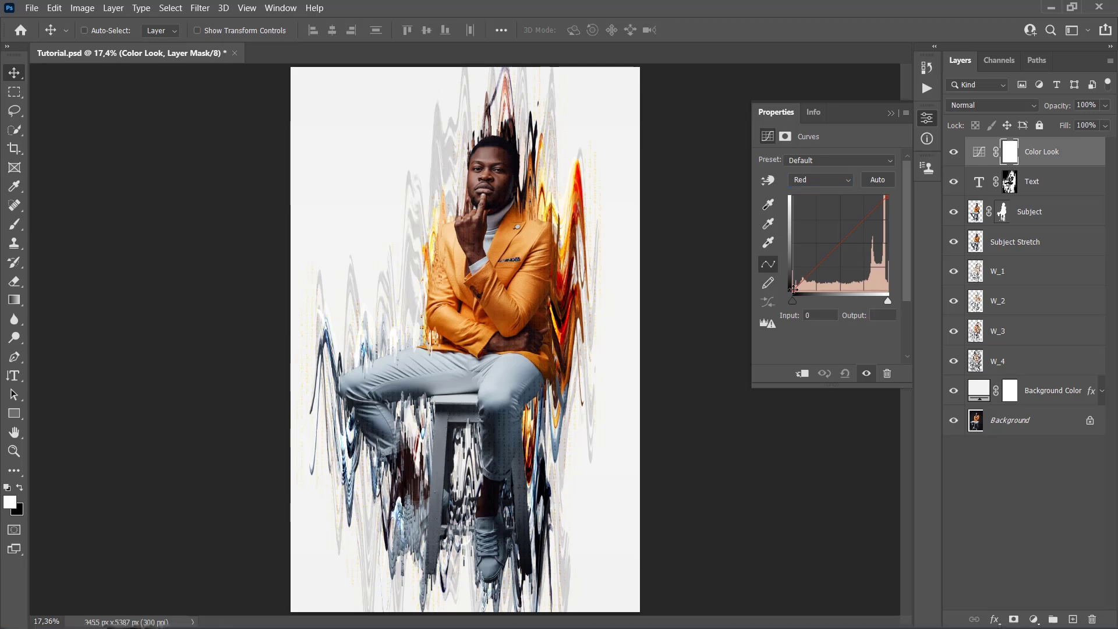
{"action": "left_click_drag", "start_coordinate": [749, 386], "coordinate": [679, 461]}
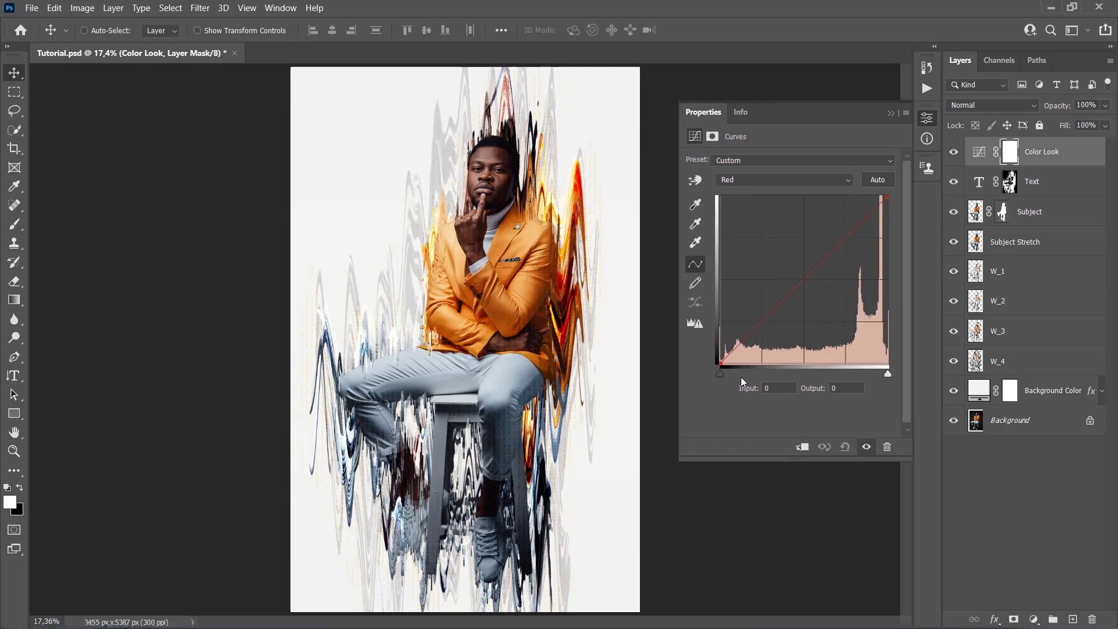
{"action": "left_click", "coordinate": [767, 387]}
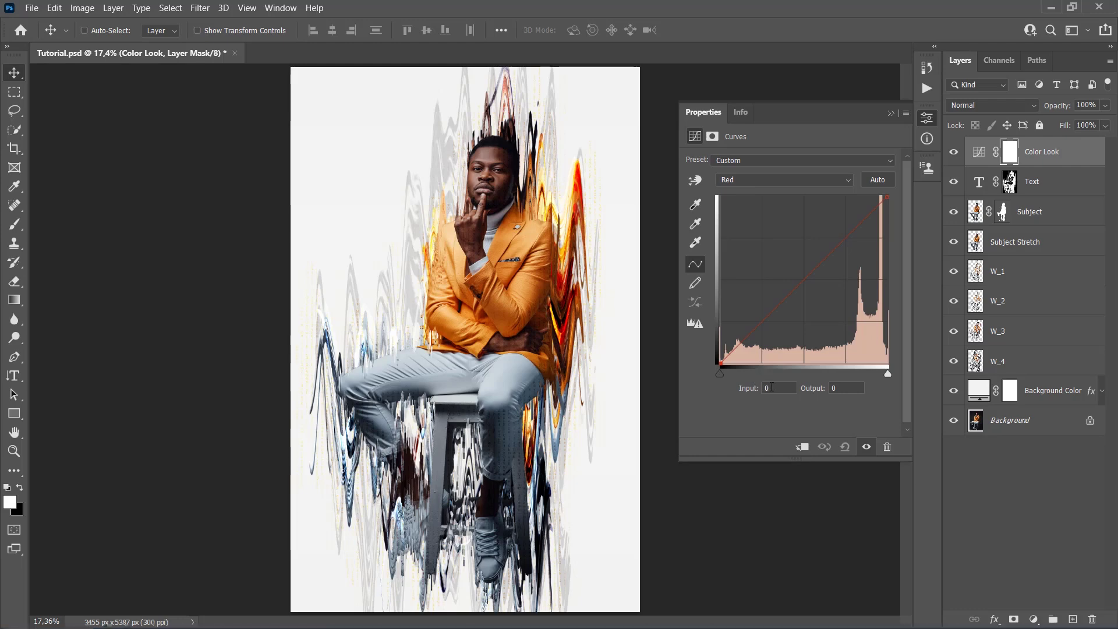
{"action": "type", "text": "4"}
{"action": "key", "text": "Return"}
{"action": "left_click", "coordinate": [784, 404]}
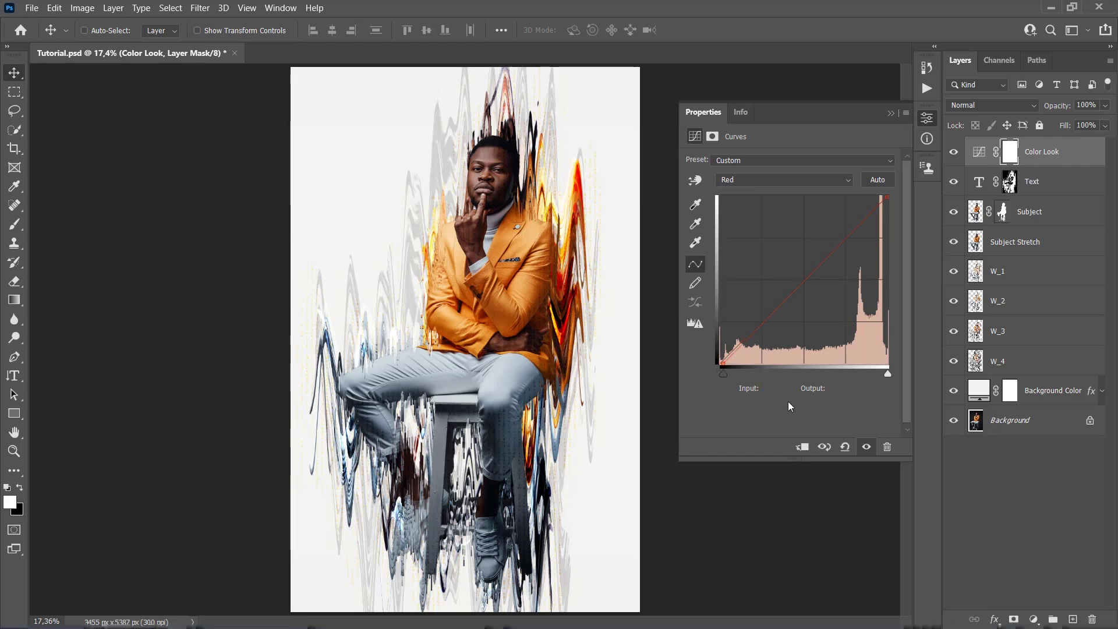
- Add two Red curve points at 138/118 and 196/186
{"action": "left_click", "coordinate": [769, 314]}
{"action": "left_click_drag", "start_coordinate": [769, 314], "coordinate": [793, 294]}
{"action": "type", "text": "138"}
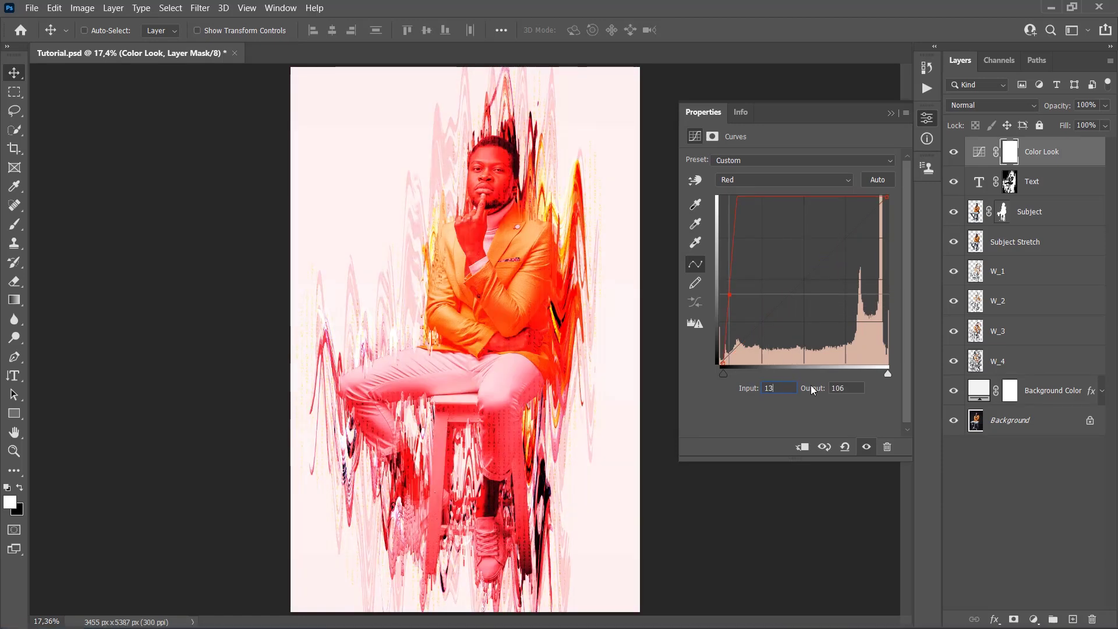
{"action": "double_click", "coordinate": [855, 389]}
{"action": "type", "text": "118"}
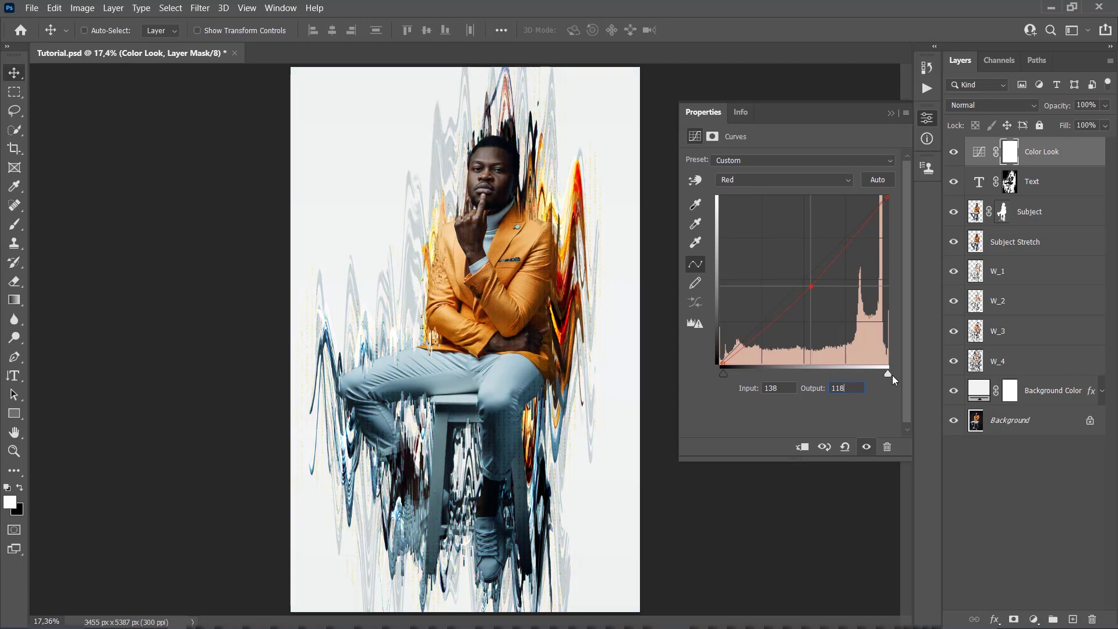
{"action": "left_click", "coordinate": [846, 249]}
{"action": "left_click_drag", "start_coordinate": [845, 250], "coordinate": [833, 237]}
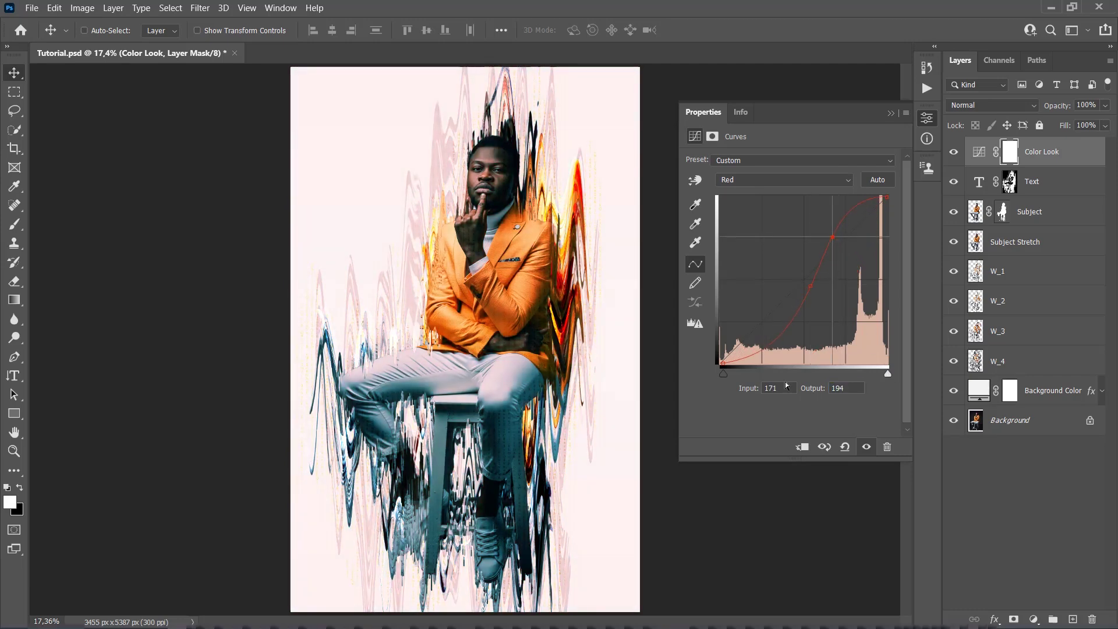
{"action": "double_click", "coordinate": [764, 388]}
{"action": "type", "text": "196"}
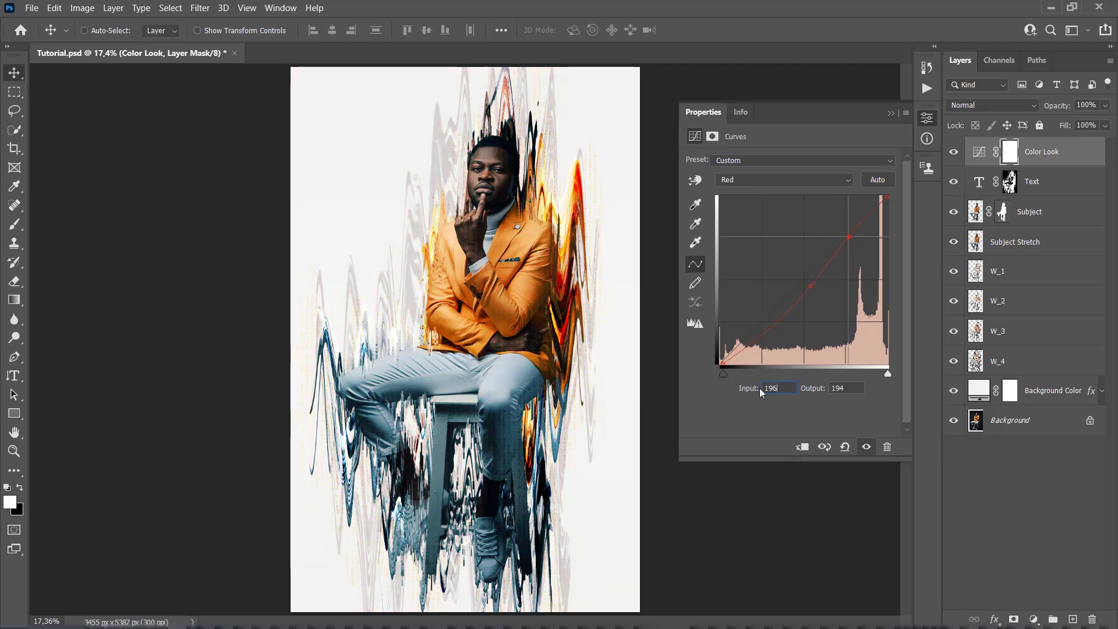
{"action": "double_click", "coordinate": [839, 388]}
{"action": "type", "text": "186"}
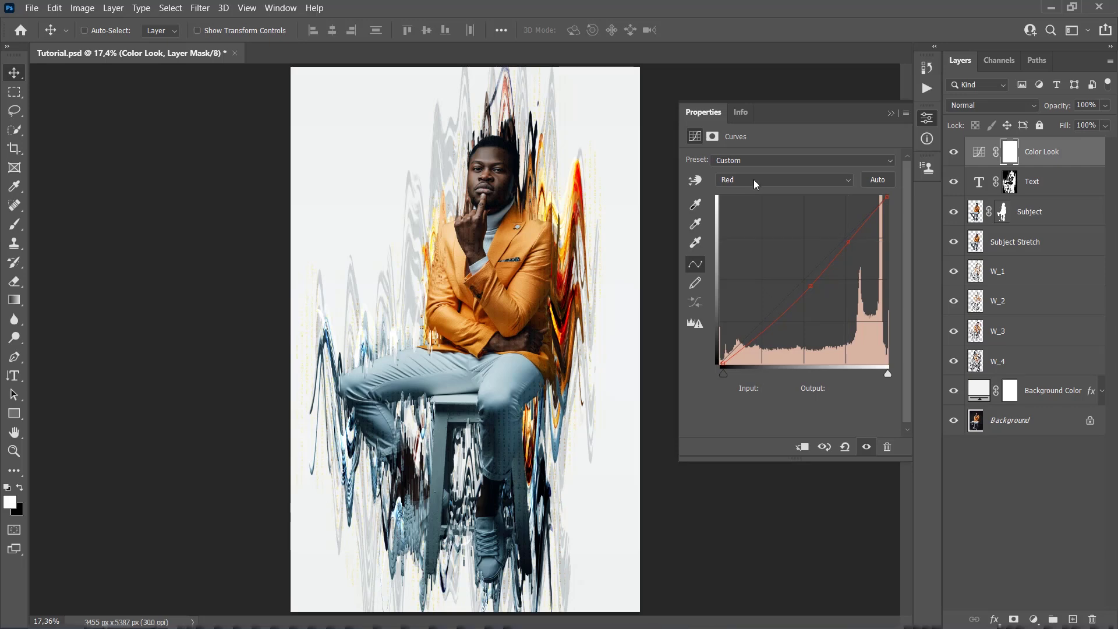
- On the Green channel curve, add a shadow point at 68/58
{"action": "left_click", "coordinate": [753, 179]}
{"action": "left_click", "coordinate": [726, 215]}
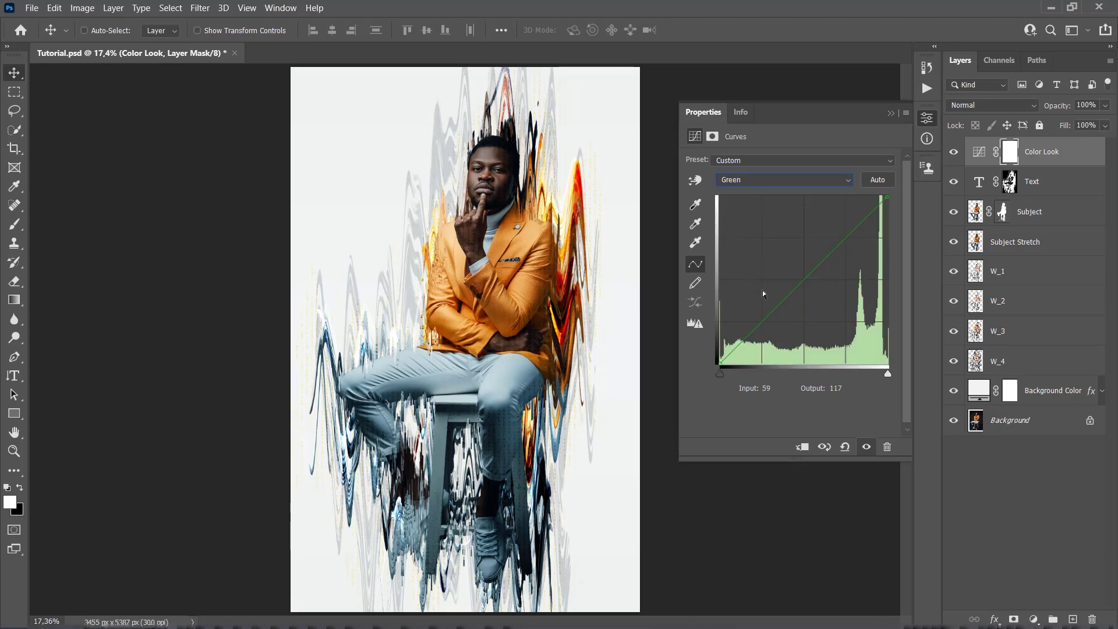
{"action": "left_click", "coordinate": [763, 319]}
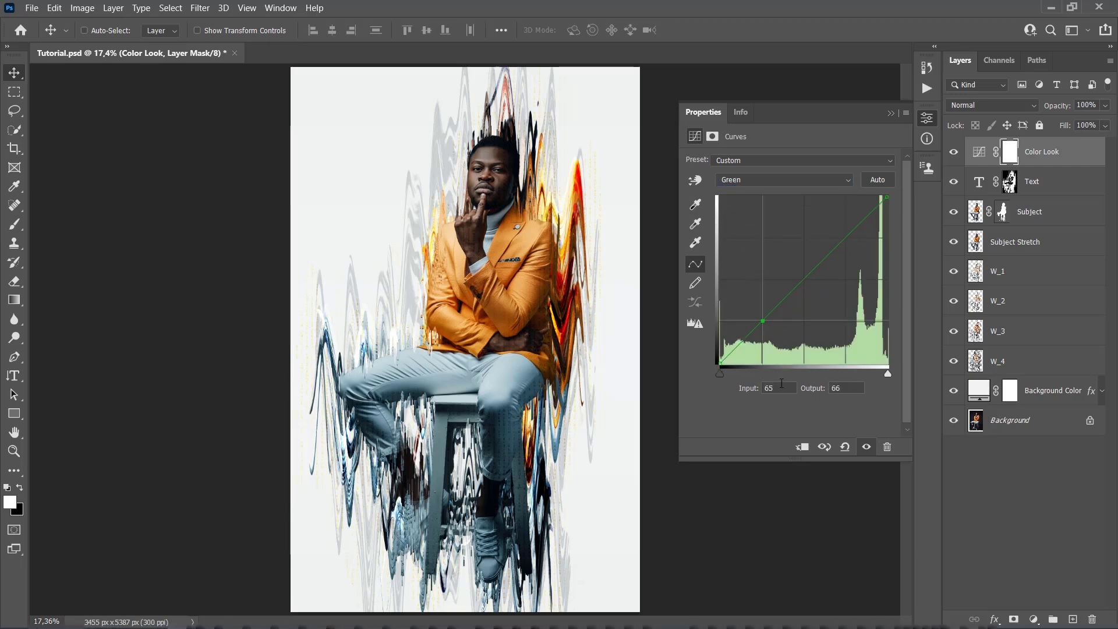
{"action": "type", "text": "68"}
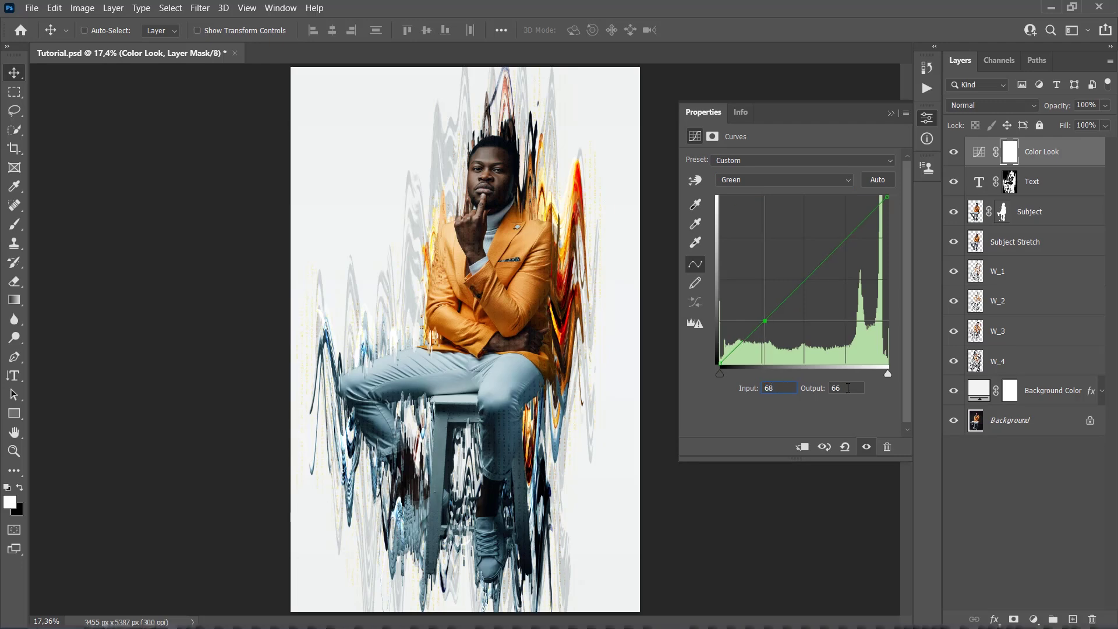
{"action": "type", "text": "58"}
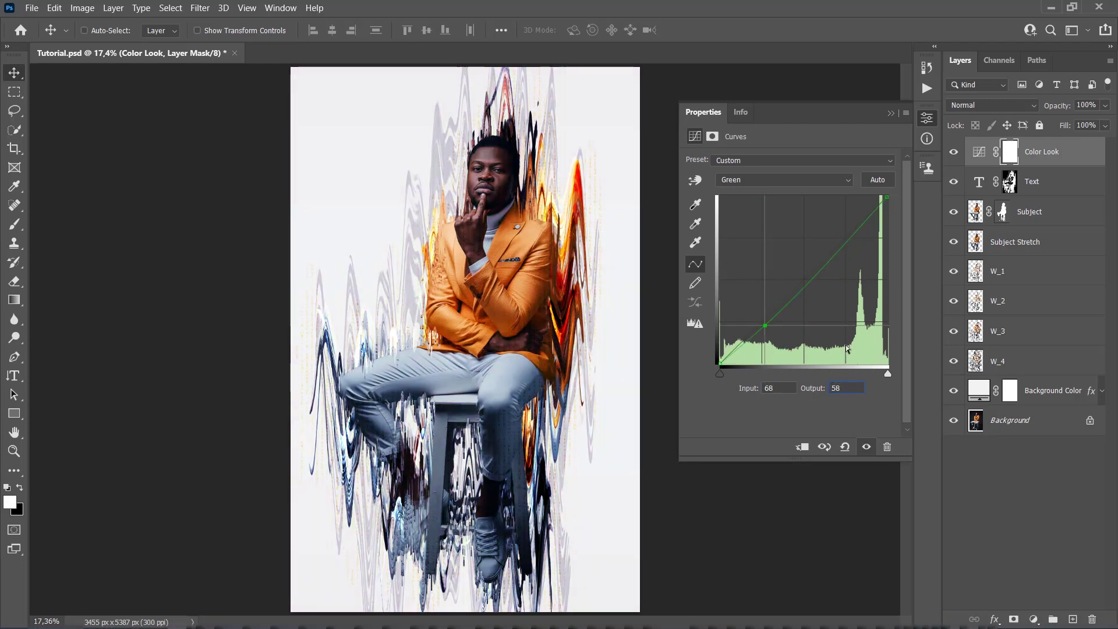
- Add Green curve points at 128/128 and 186/196
{"action": "left_click", "coordinate": [804, 279]}
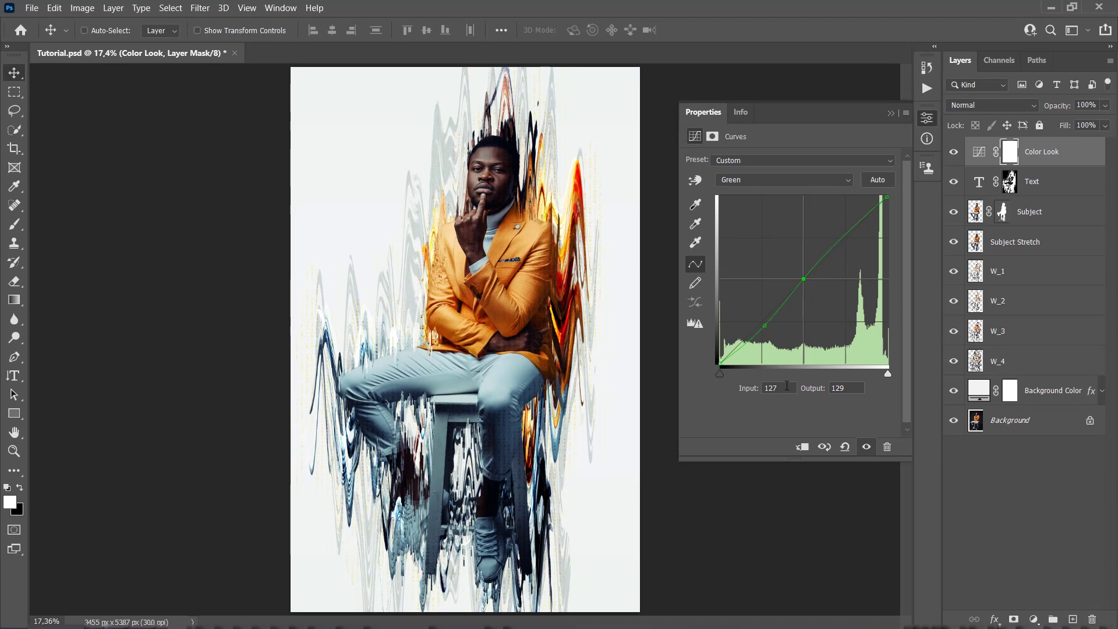
{"action": "type", "text": "12"}
{"action": "key", "text": "BackSpace"}
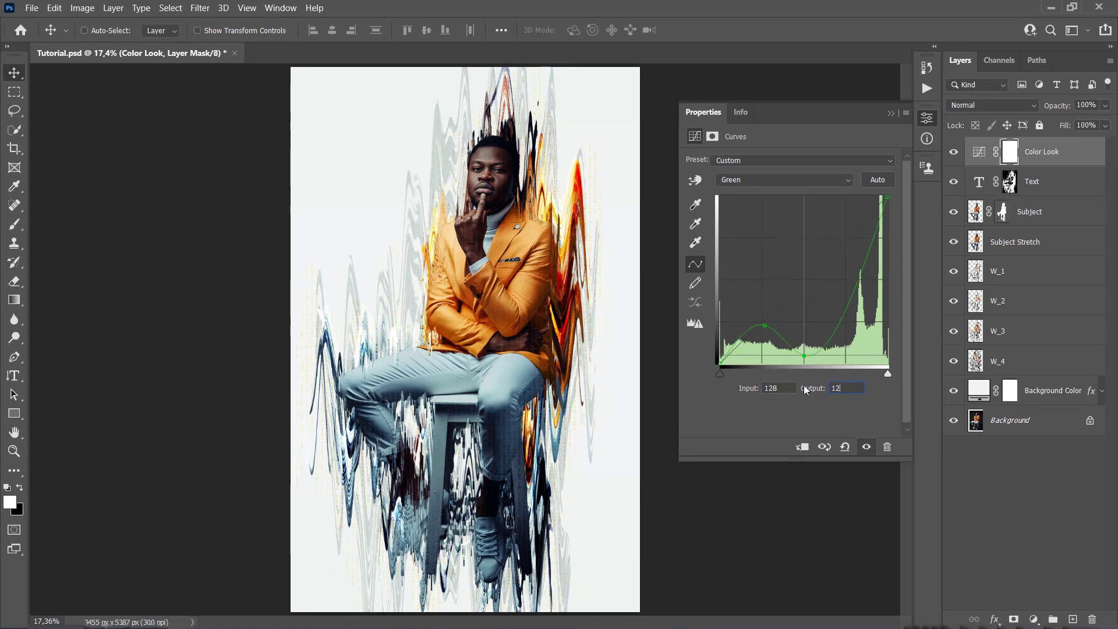
{"action": "type", "text": "8"}
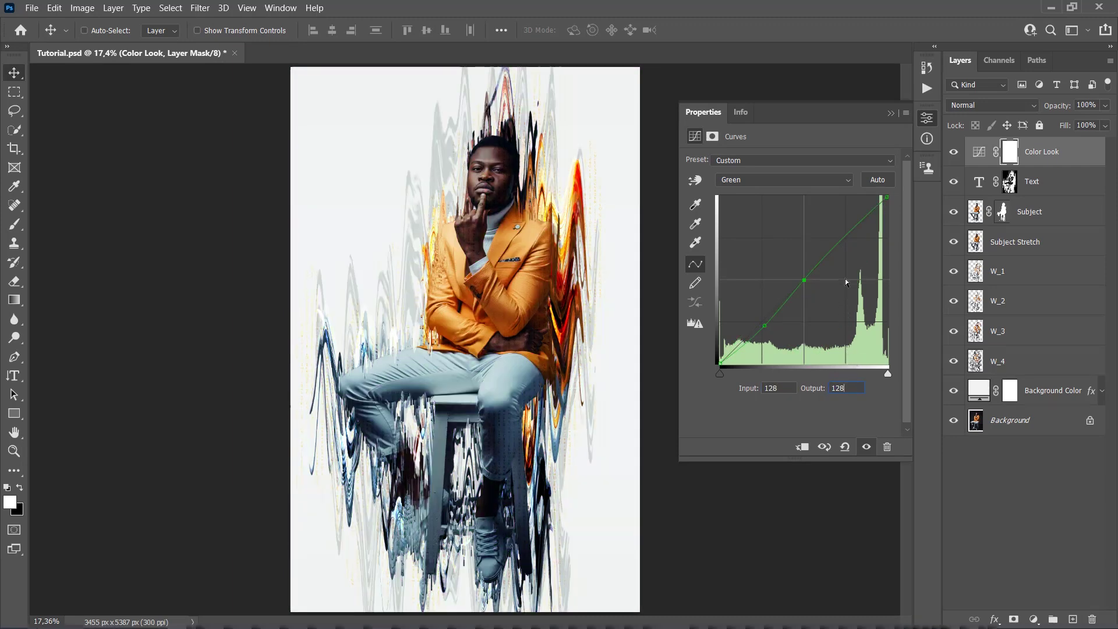
{"action": "left_click", "coordinate": [844, 237]}
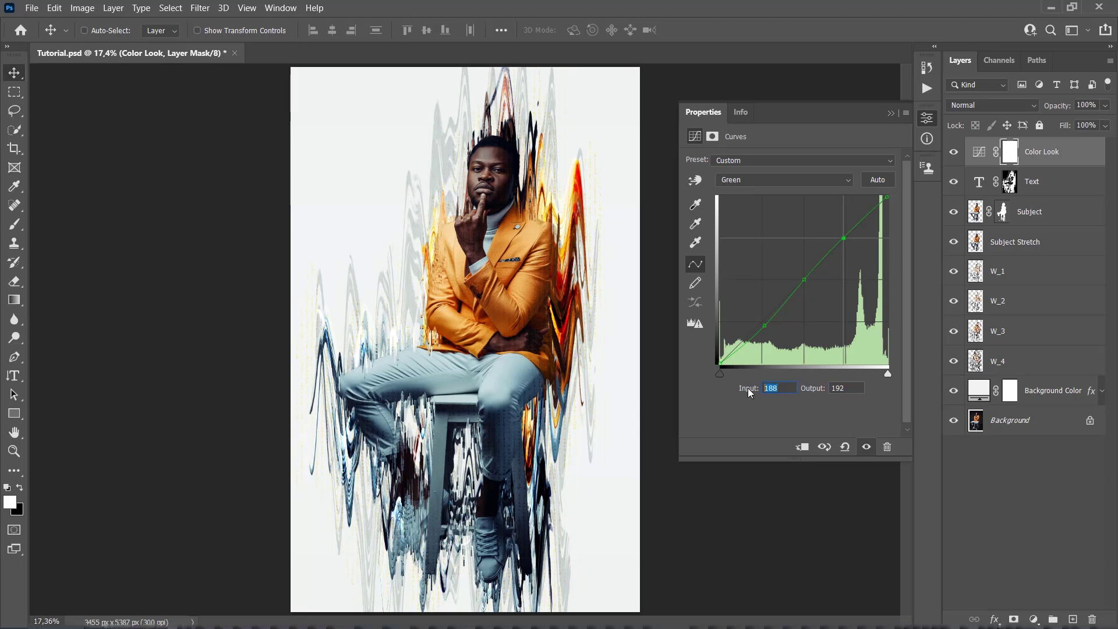
{"action": "type", "text": "186"}
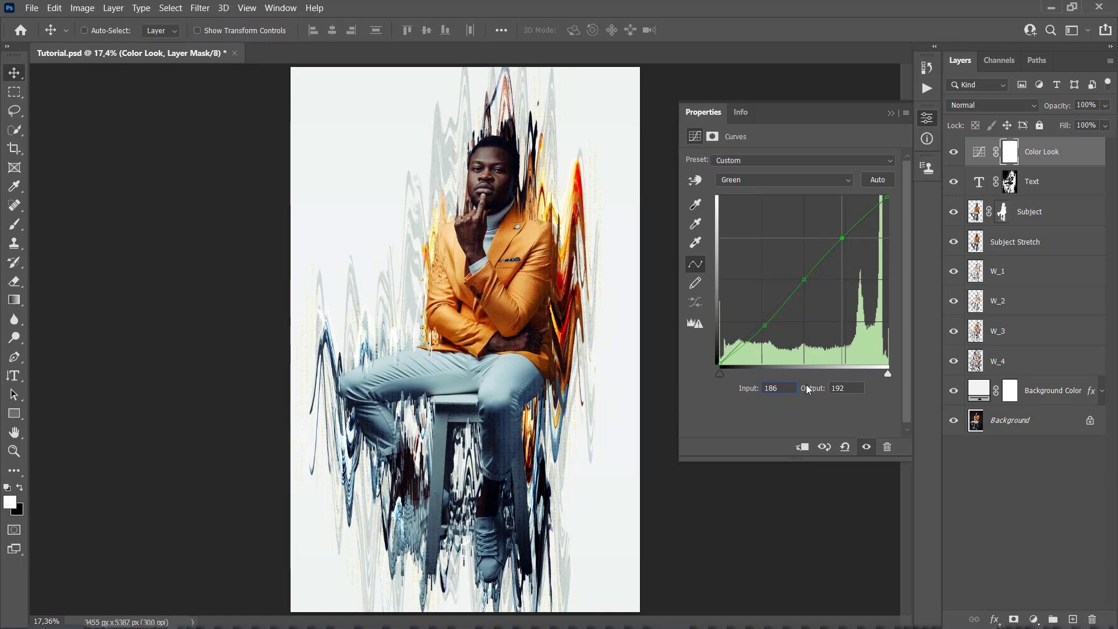
{"action": "double_click", "coordinate": [850, 388]}
{"action": "type", "text": "196"}
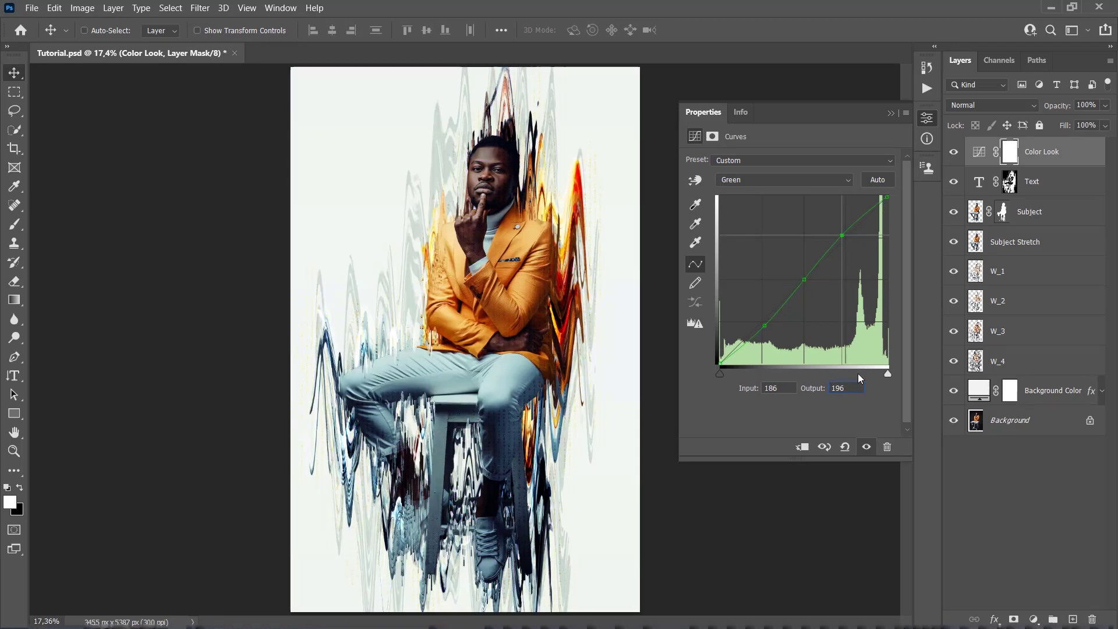
{"action": "key", "text": "Return"}
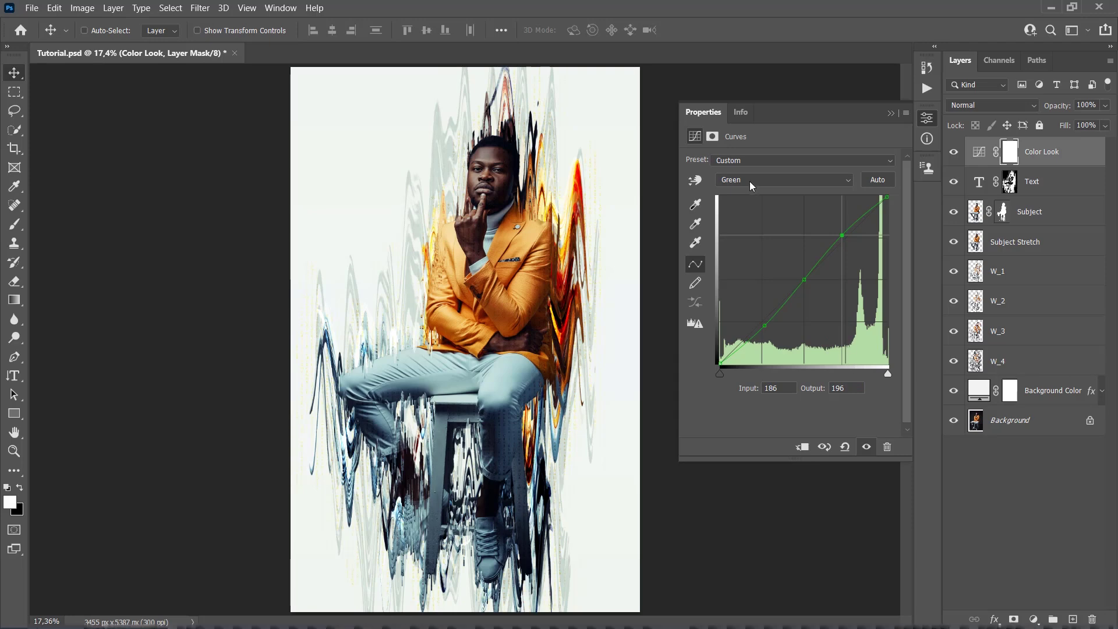
- On the Blue channel curve, add points at 128/128 and 181/201
{"action": "left_click", "coordinate": [750, 182]}
{"action": "left_click", "coordinate": [734, 226]}
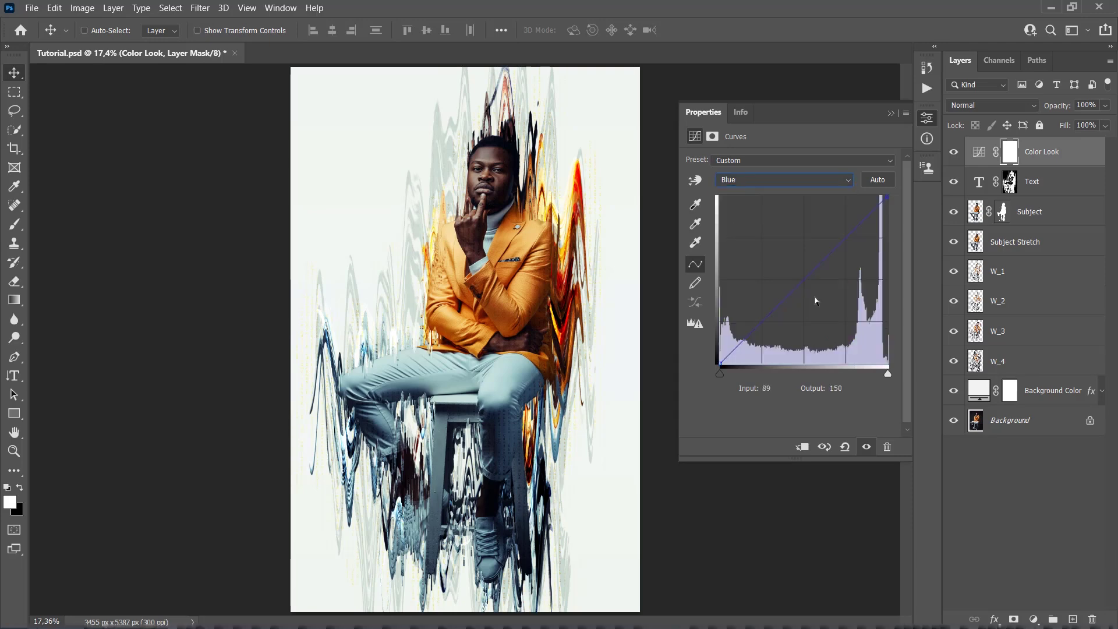
{"action": "left_click", "coordinate": [720, 363]}
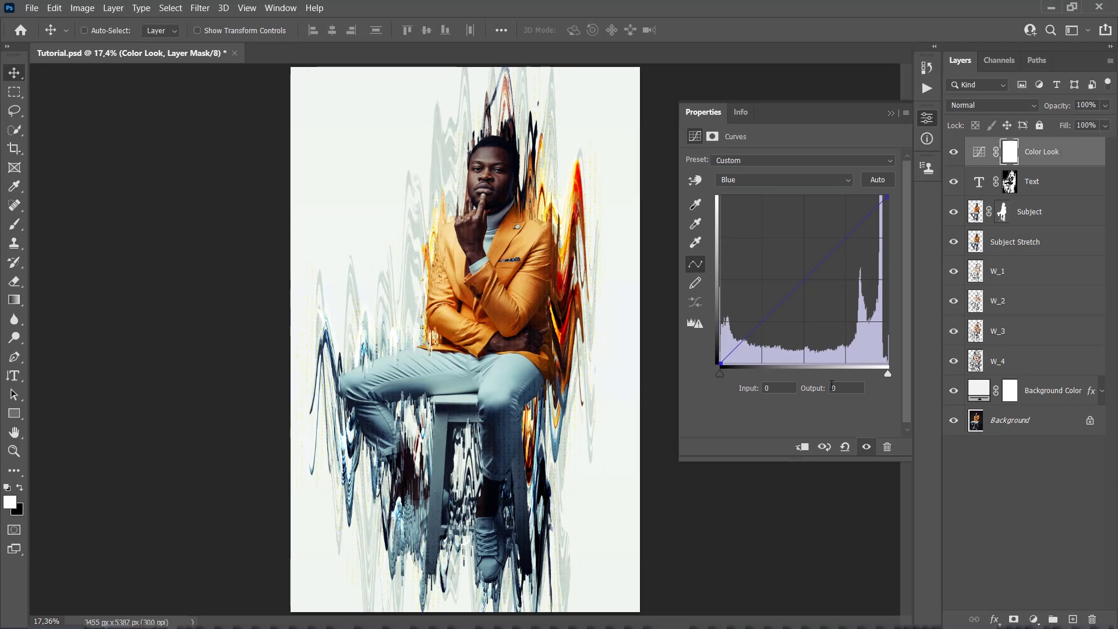
{"action": "left_click", "coordinate": [807, 280]}
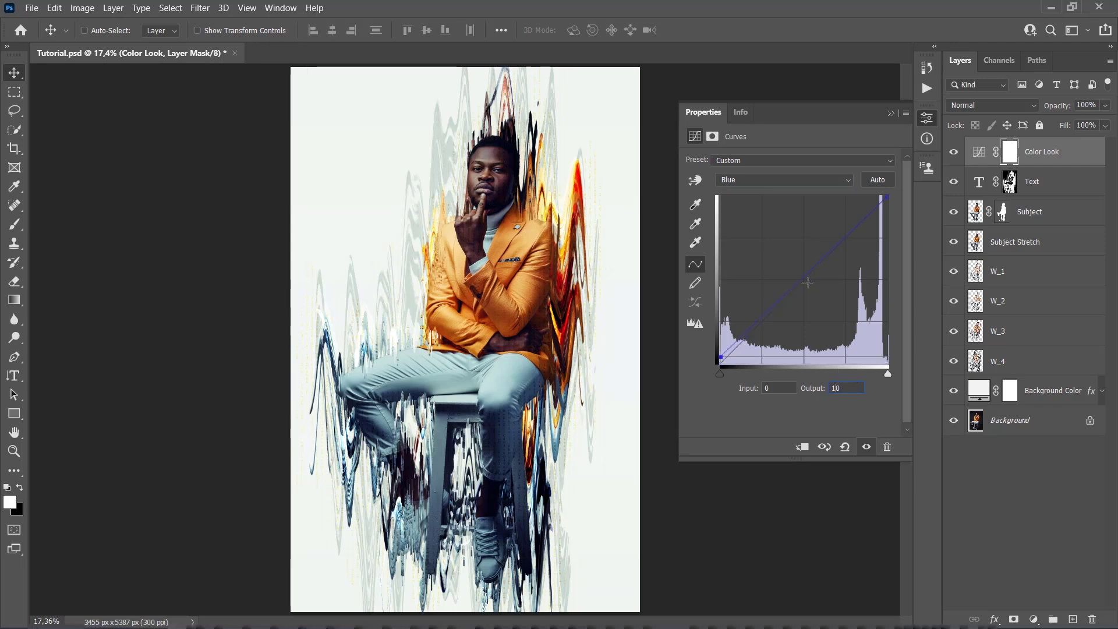
{"action": "left_click", "coordinate": [757, 389]}
{"action": "type", "text": "128"}
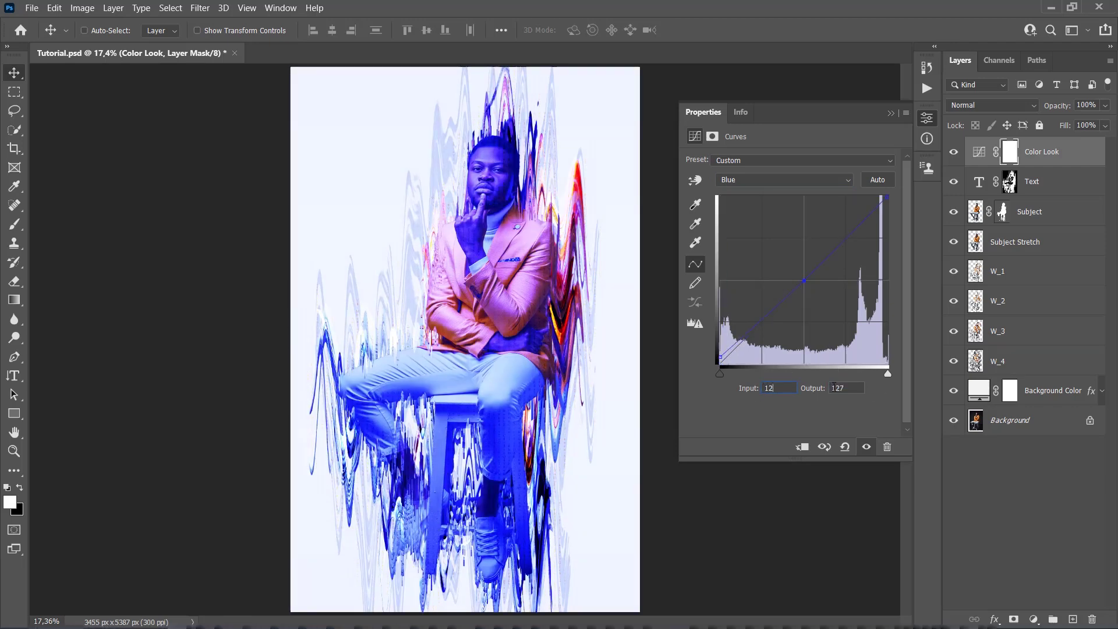
{"action": "key", "text": "Tab"}
{"action": "type", "text": "128"}
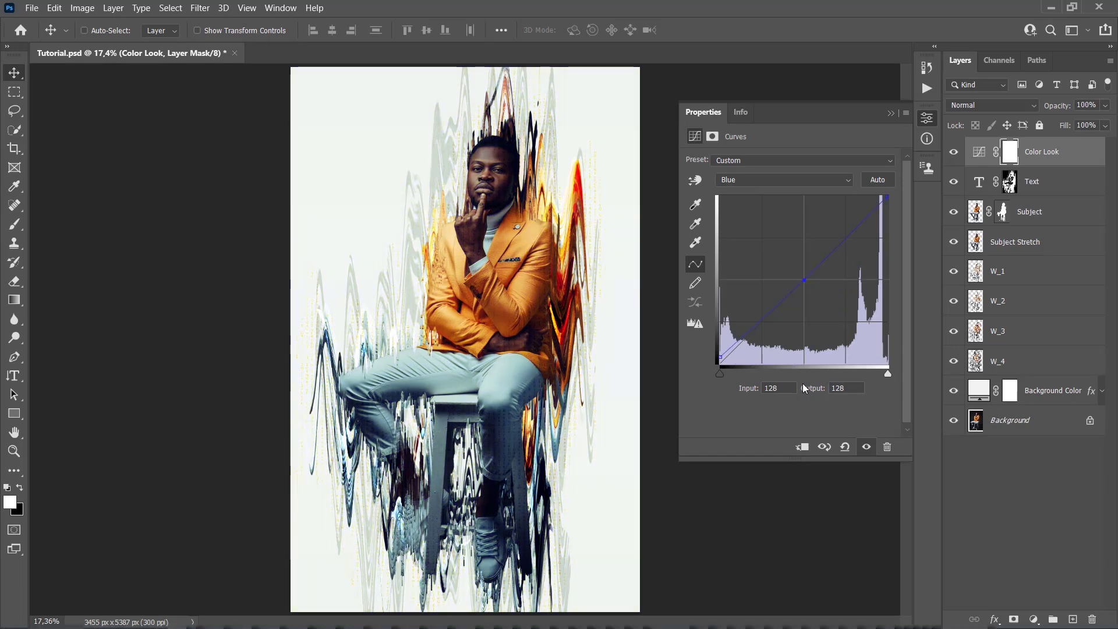
{"action": "left_click", "coordinate": [845, 239]}
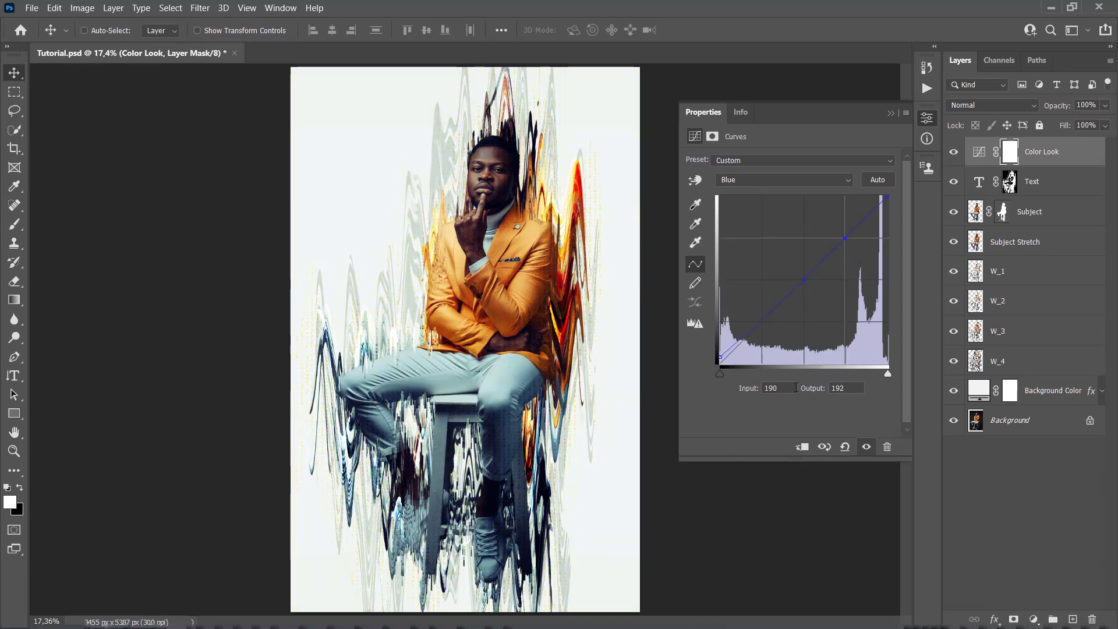
{"action": "type", "text": "181"}
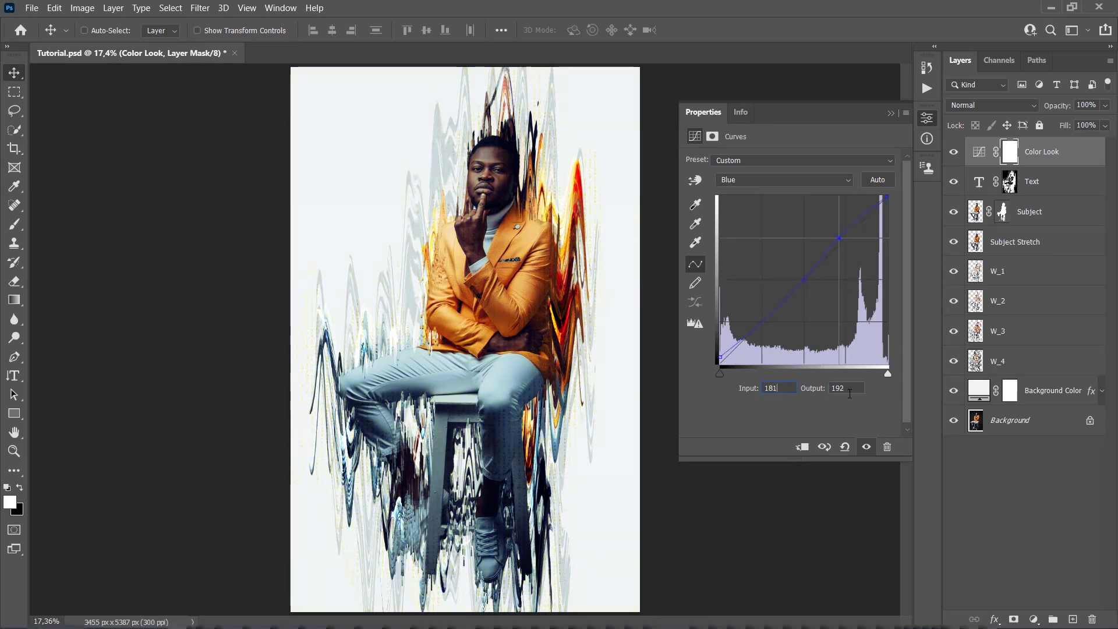
{"action": "type", "text": "201"}
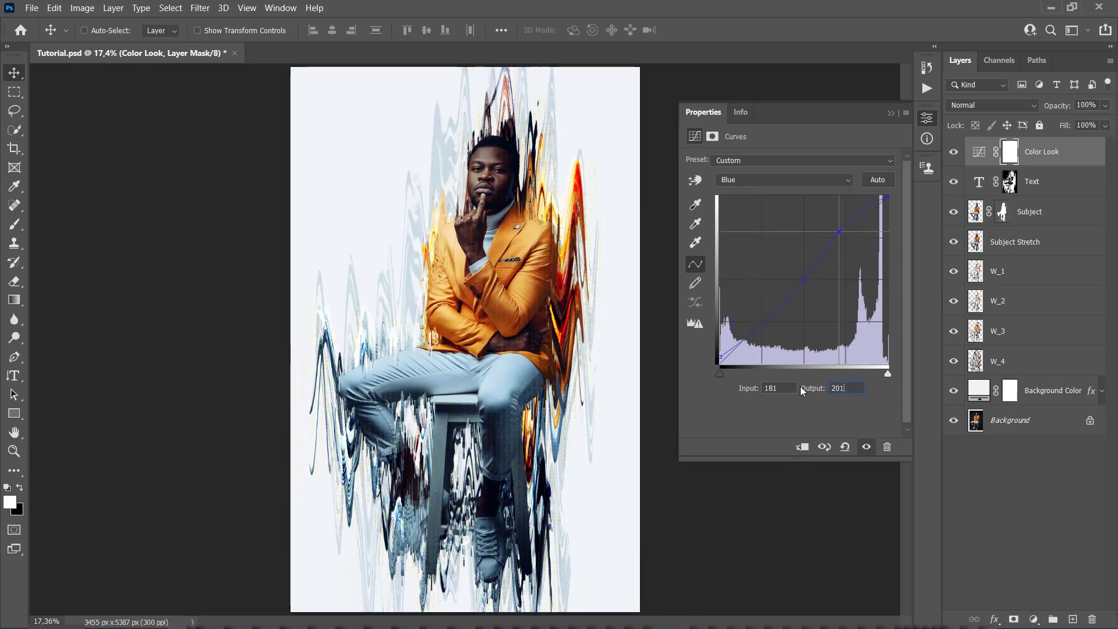
{"action": "key", "text": "ctrl"}
- Lower the Color Look layer's opacity to 85% and reset default black and white colours
{"action": "left_click", "coordinate": [1086, 105]}
{"action": "type", "text": "85"}
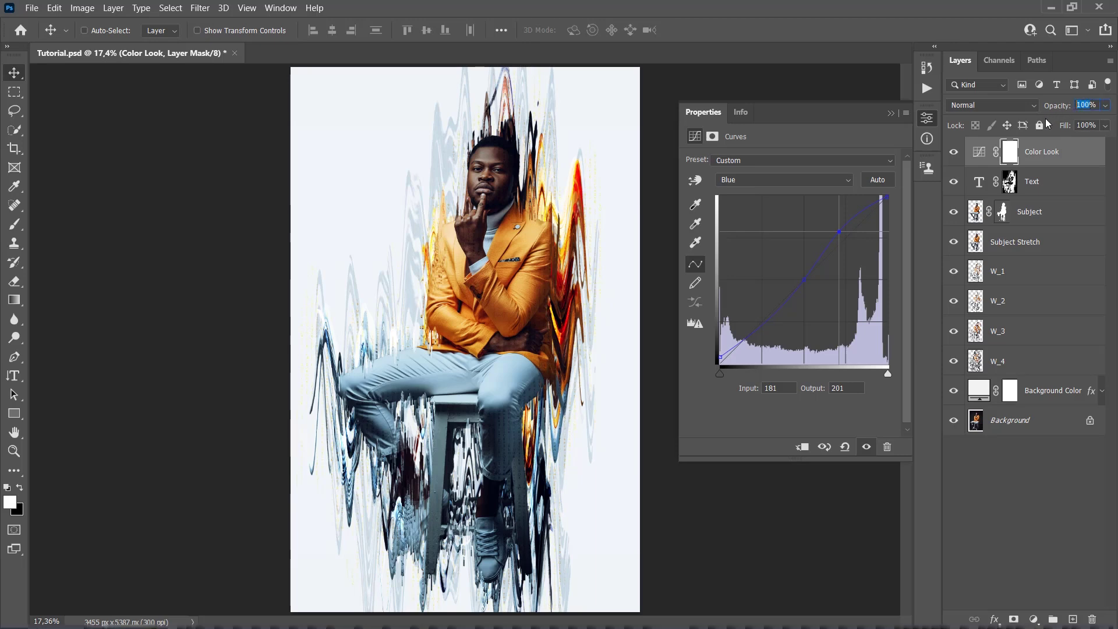
{"action": "key", "text": "Return"}
{"action": "left_click", "coordinate": [891, 113]}
{"action": "key", "text": "ctrl+2"}
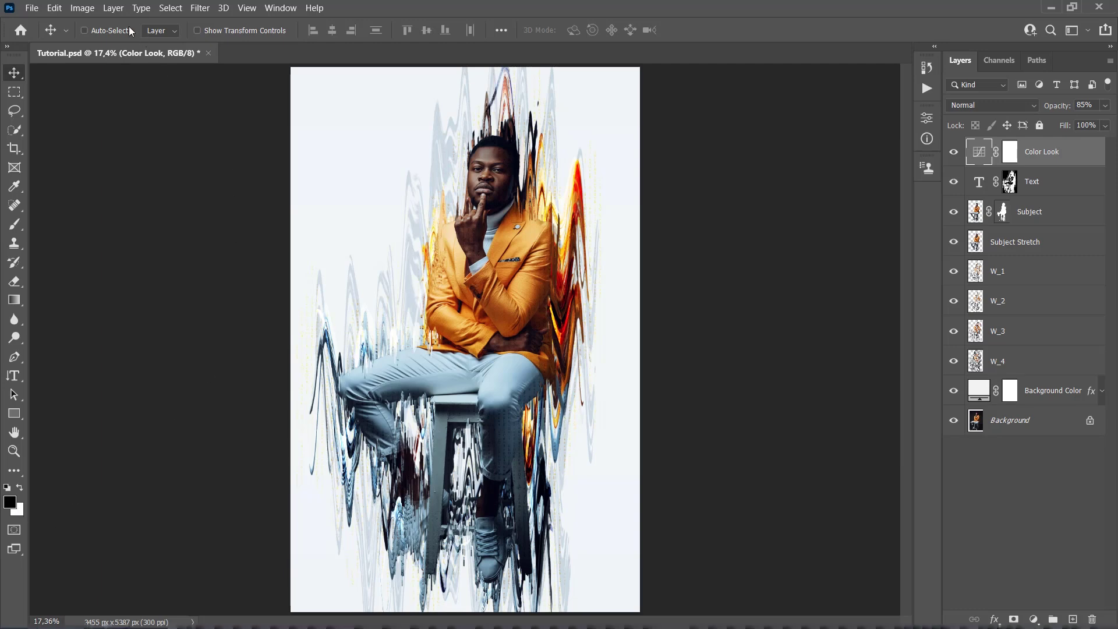
- Add a black-to-white Gradient Map adjustment layer named 'Overall Contrast'
{"action": "left_click", "coordinate": [113, 7]}
{"action": "mouse_move", "coordinate": [264, 191]}
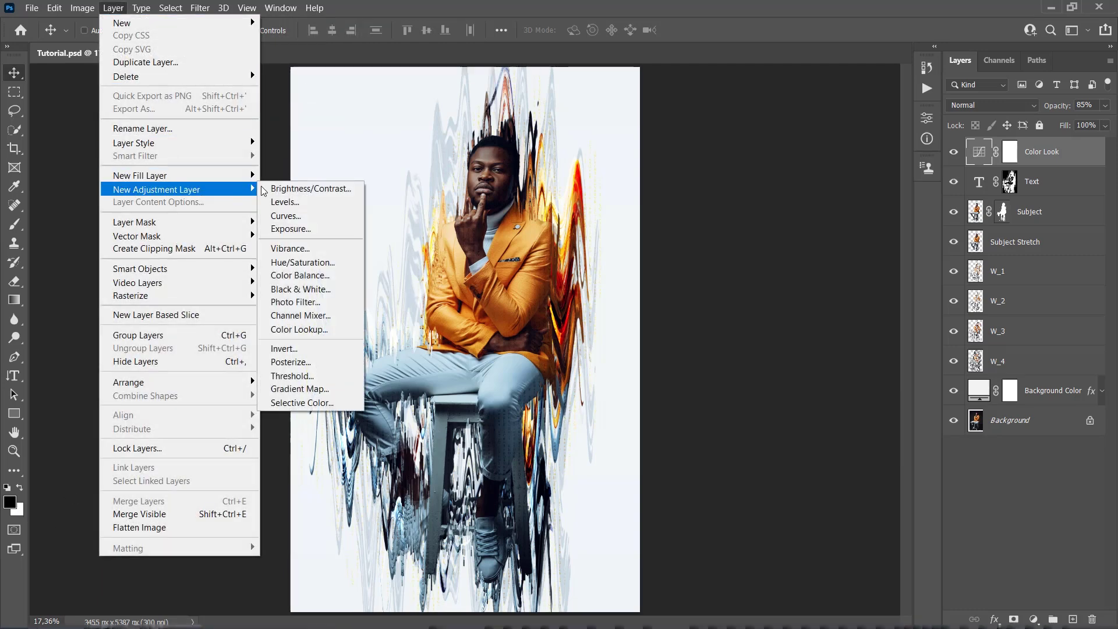
{"action": "left_click", "coordinate": [300, 389]}
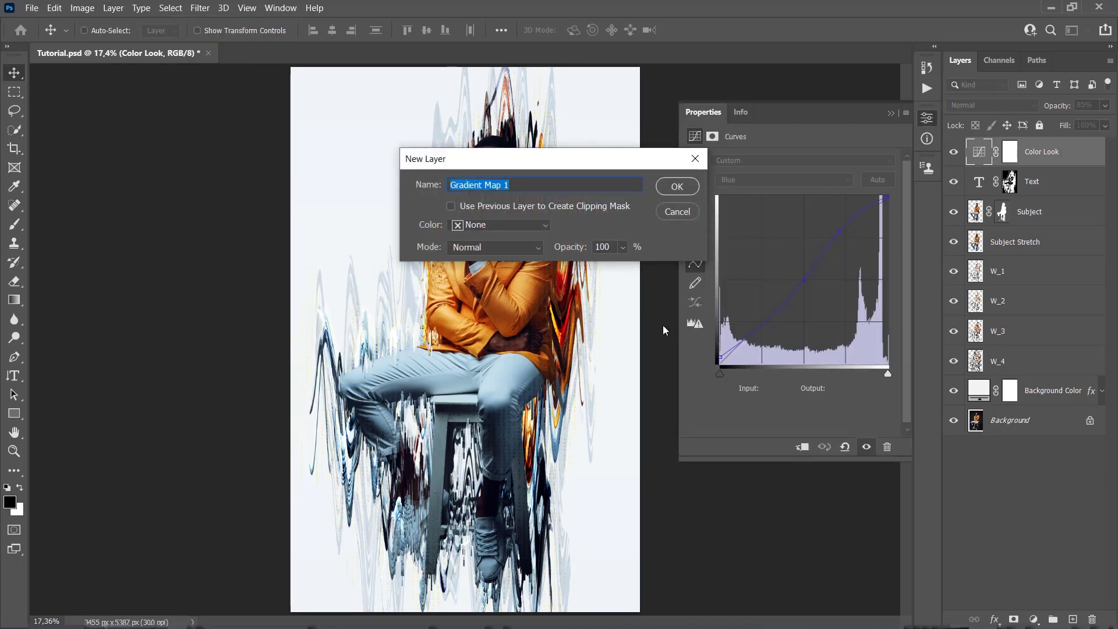
{"action": "type", "text": "Overall Contrast"}
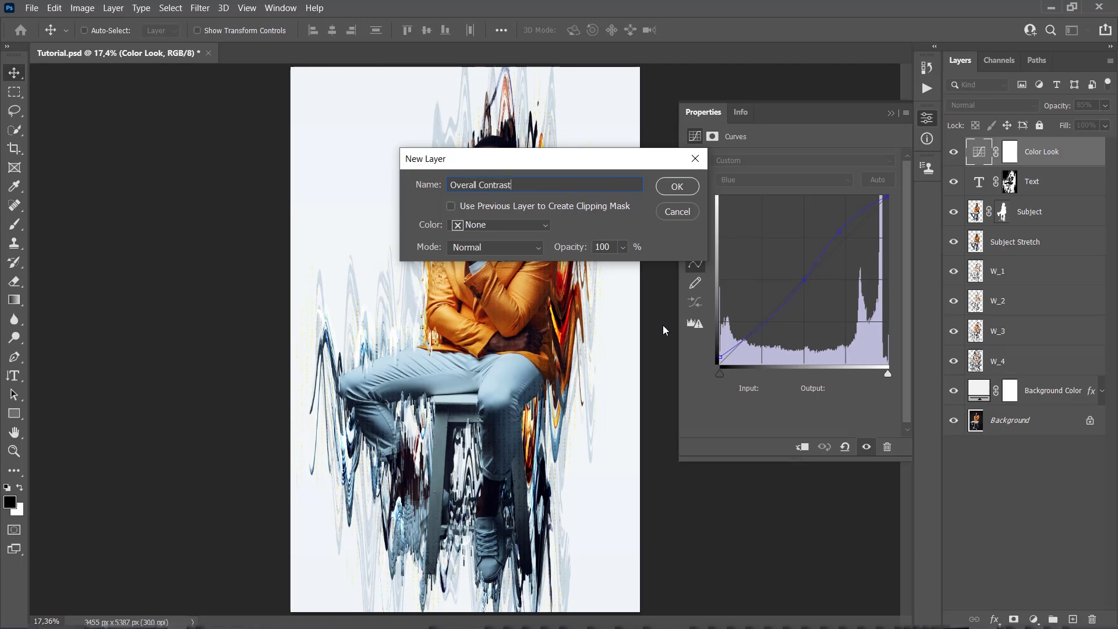
{"action": "left_click", "coordinate": [672, 186]}
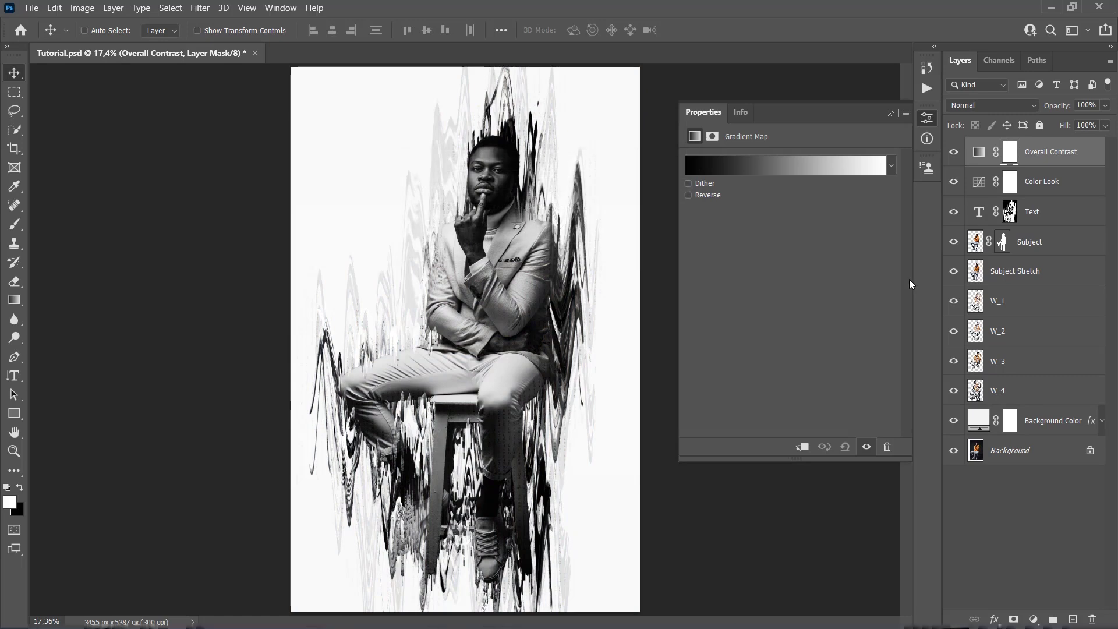
{"action": "left_click", "coordinate": [892, 113]}
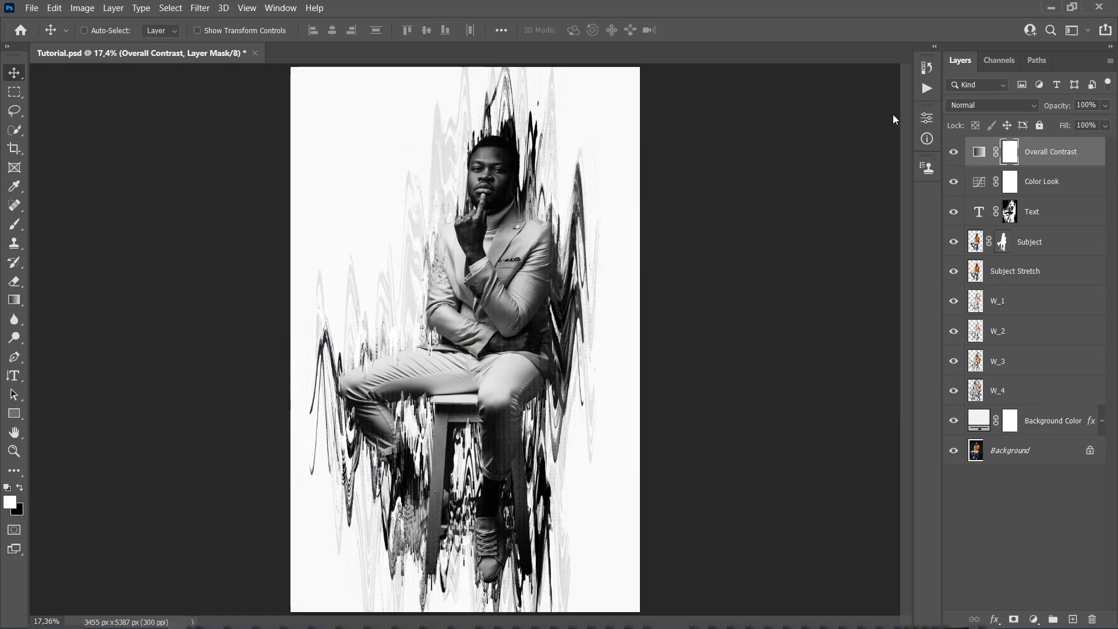
- Blend Overall Contrast in Luminosity mode at 33% opacity
{"action": "left_click", "coordinate": [965, 110]}
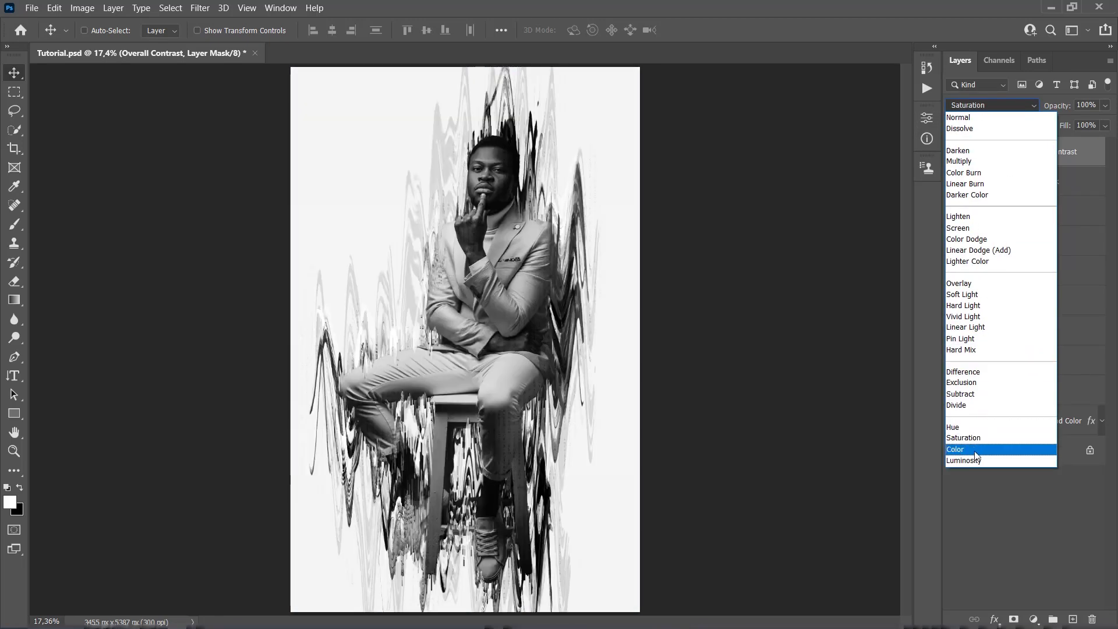
{"action": "left_click", "coordinate": [965, 461]}
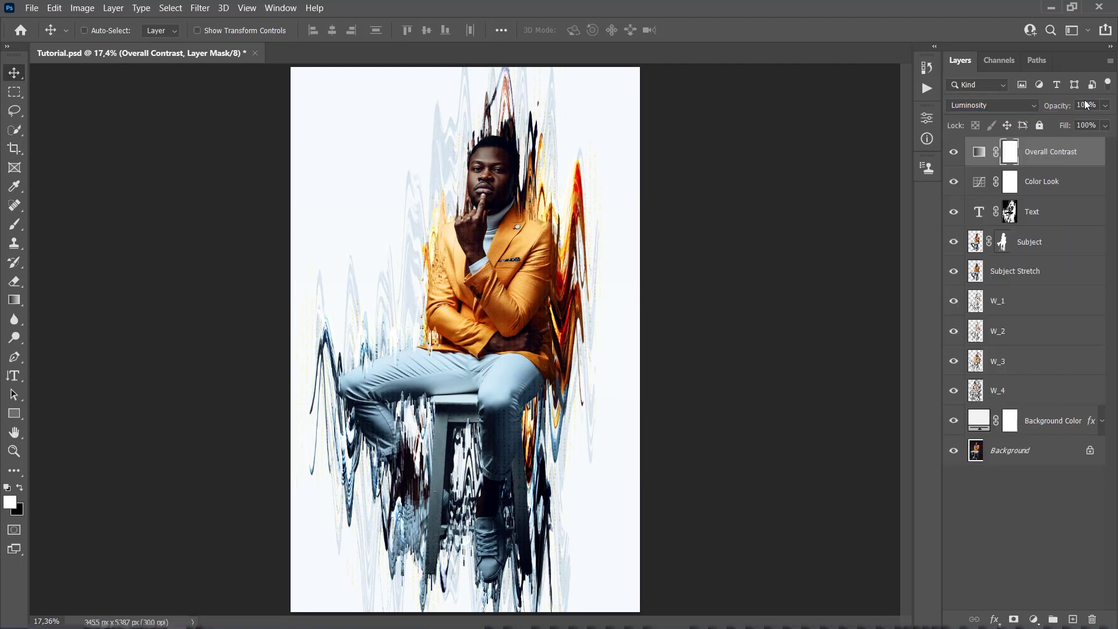
{"action": "left_click_drag", "start_coordinate": [1105, 105], "coordinate": [1050, 112]}
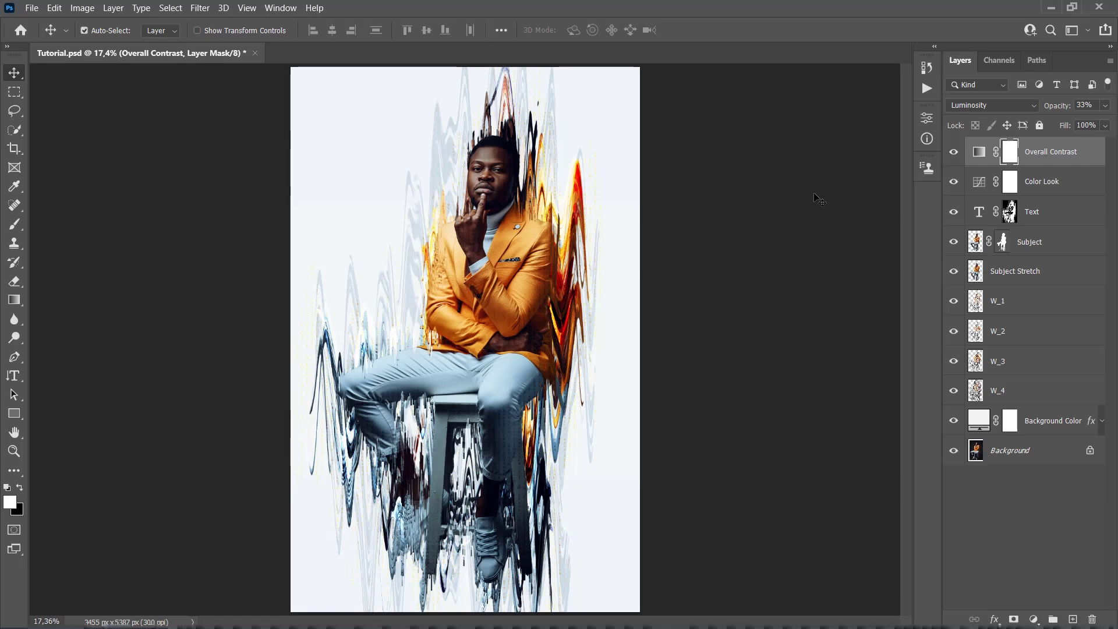
{"action": "key", "text": "ctrl"}
- Add a Levels adjustment layer named 'Overall Brightness'
{"action": "left_click", "coordinate": [114, 8]}
{"action": "mouse_move", "coordinate": [178, 187]}
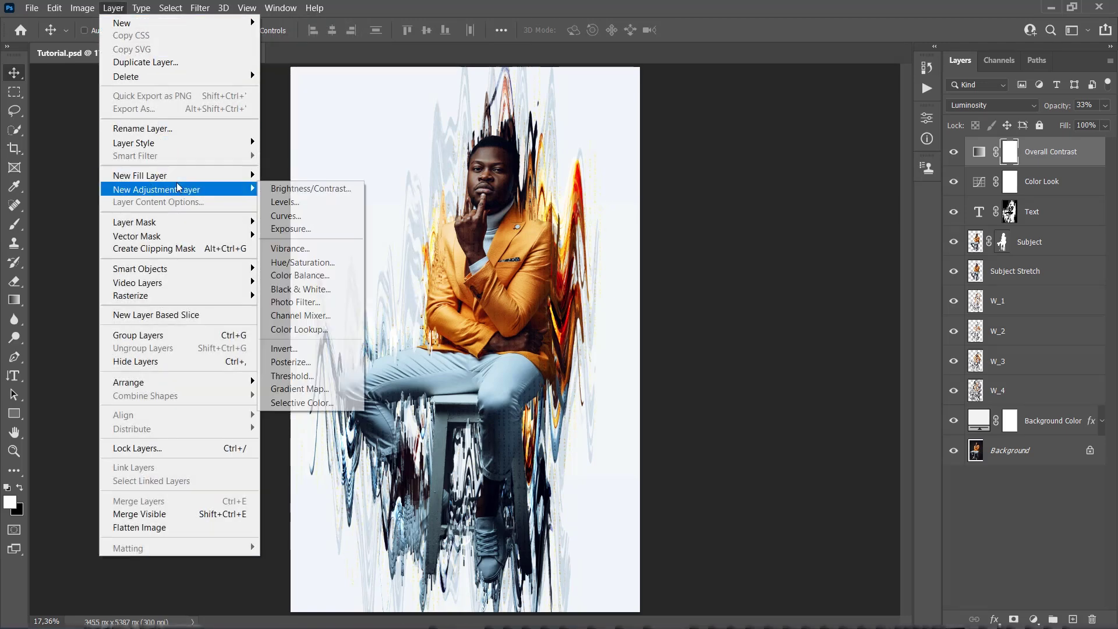
{"action": "left_click", "coordinate": [285, 202]}
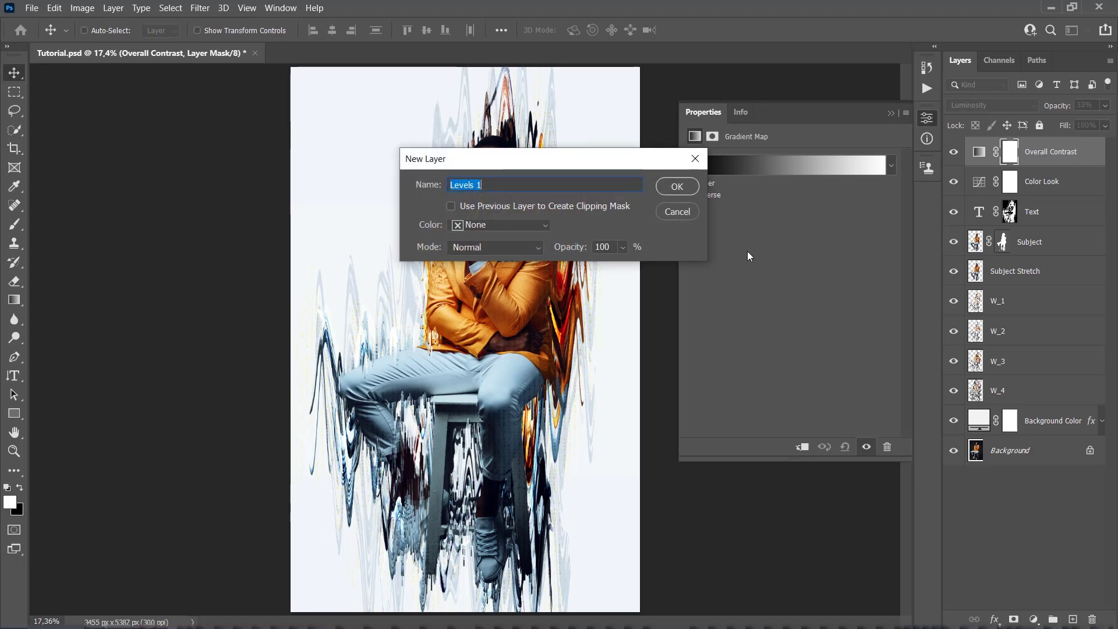
{"action": "type", "text": "Overall"}
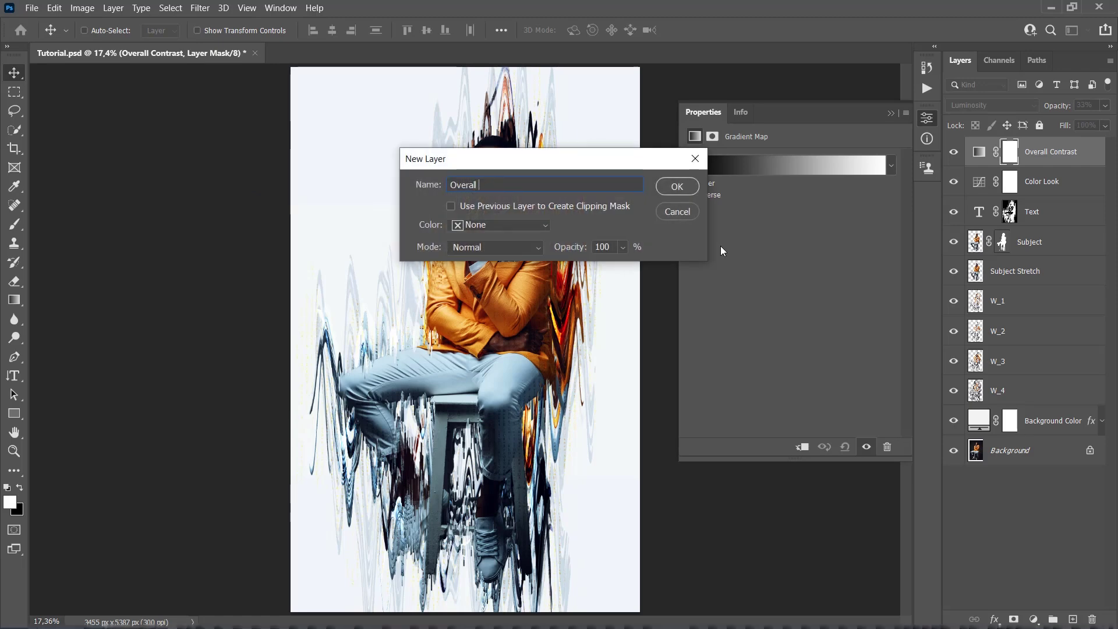
{"action": "type", "text": " Brightness"}
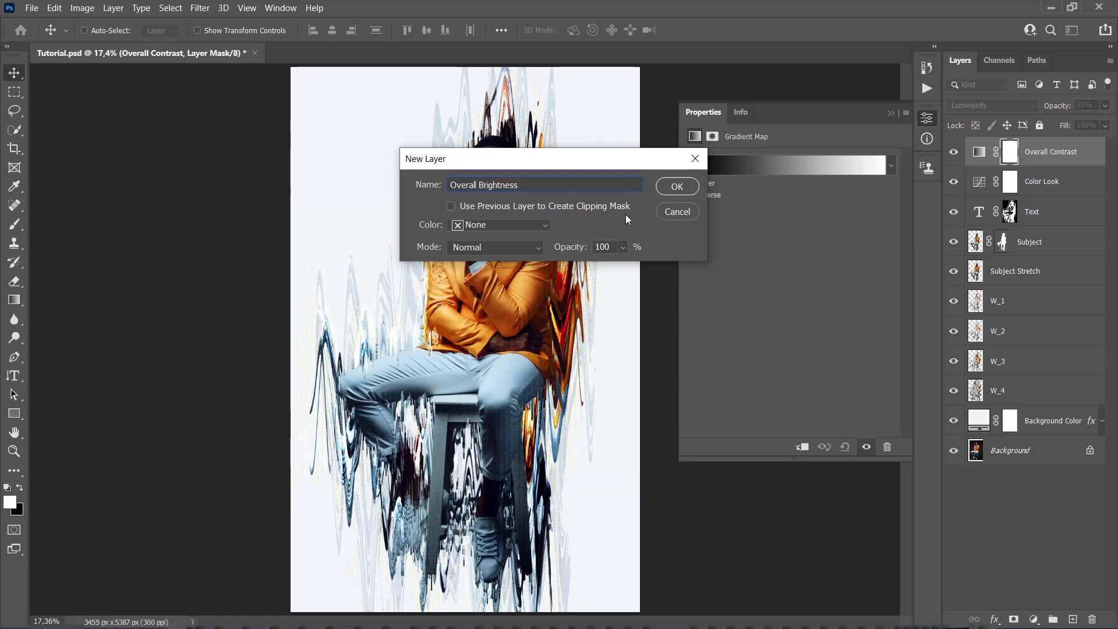
{"action": "left_click", "coordinate": [671, 187]}
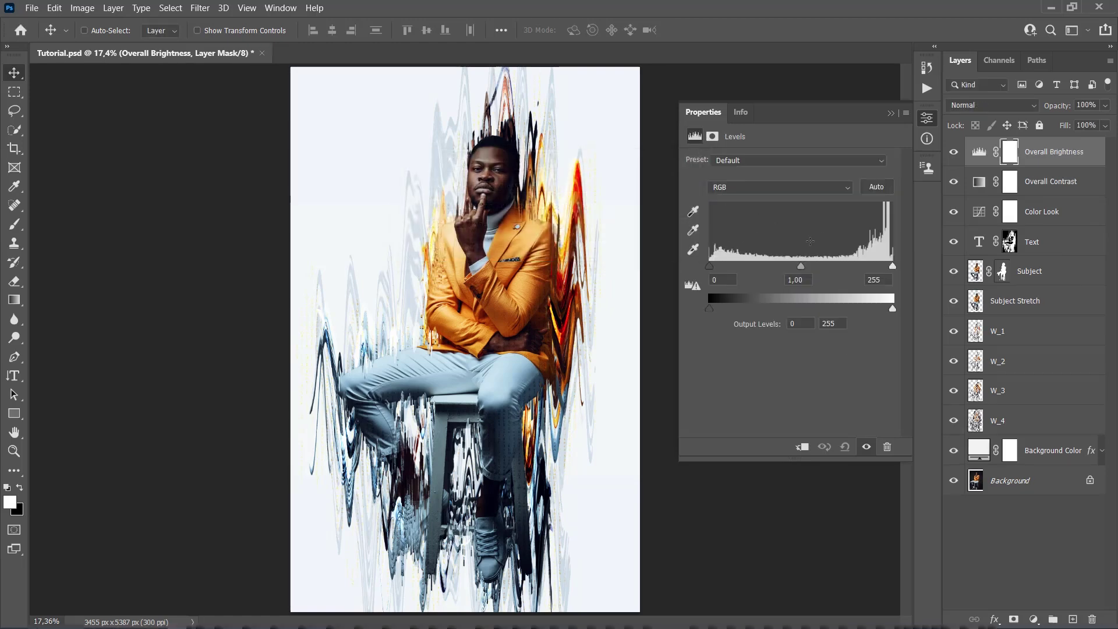
- Set the Levels input white to 250 and output black to 10
{"action": "left_click_drag", "start_coordinate": [894, 269], "coordinate": [890, 270]}
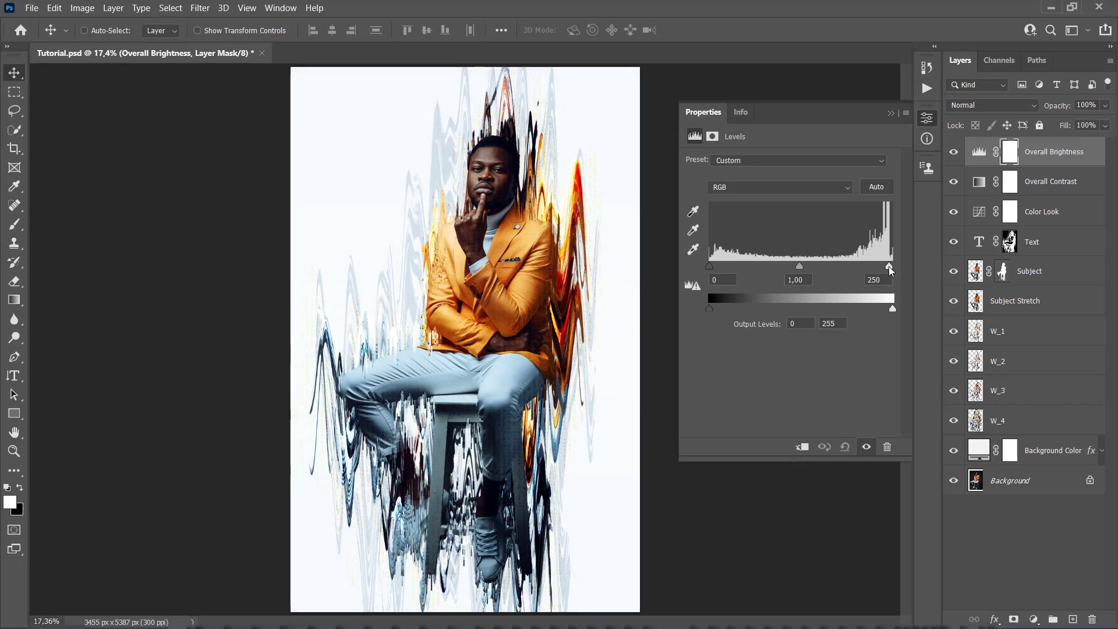
{"action": "left_click_drag", "start_coordinate": [710, 308], "coordinate": [718, 310]}
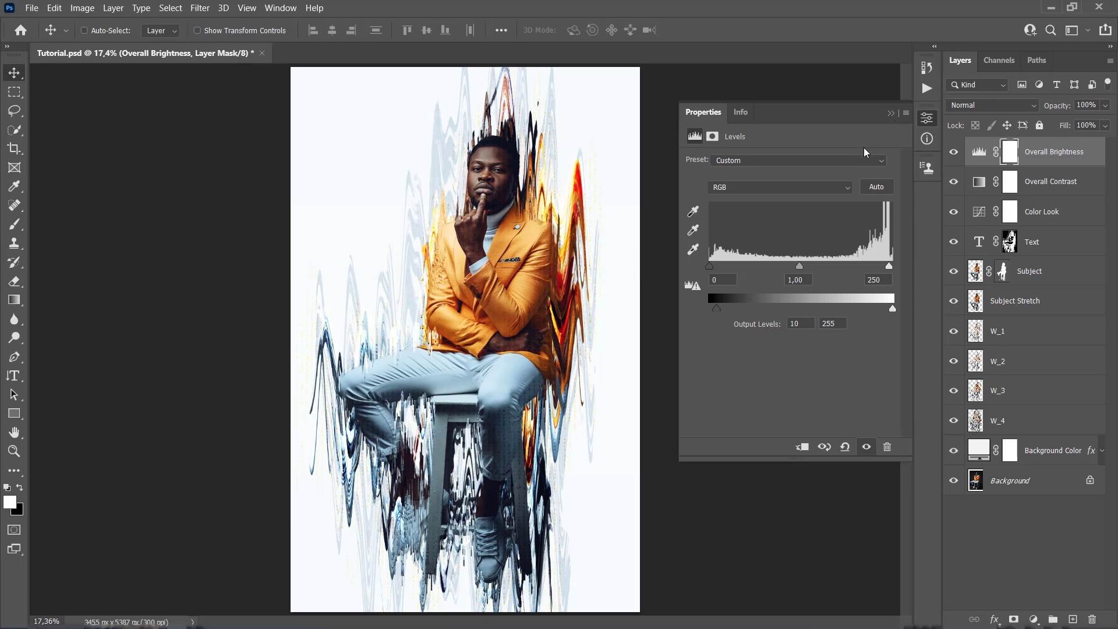
{"action": "left_click", "coordinate": [890, 114]}
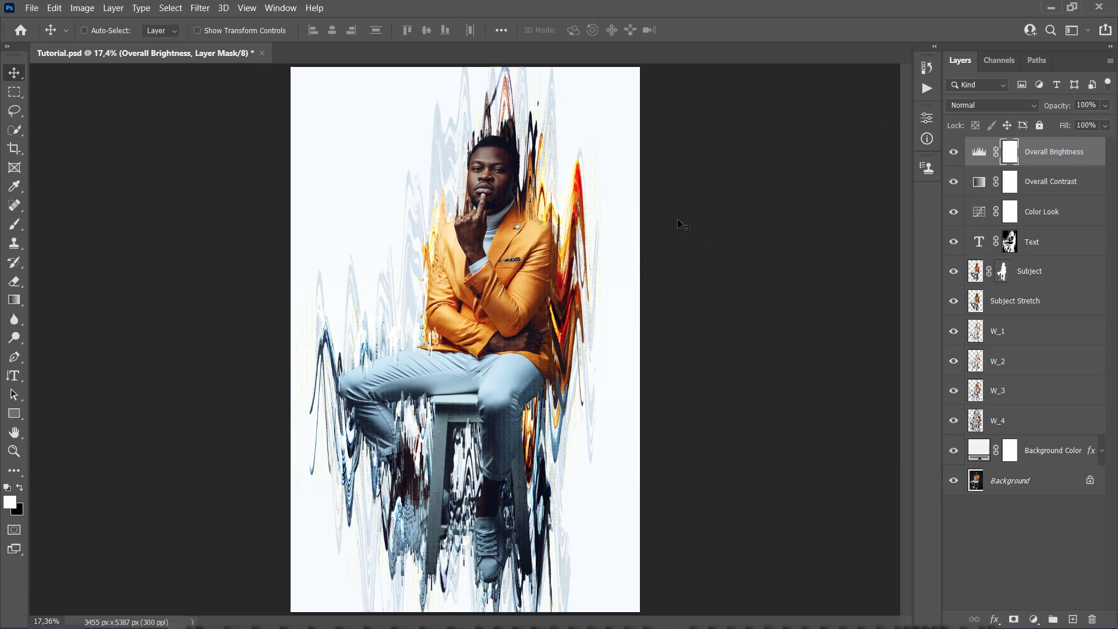
- Add a Vibrance layer 'Overall Vibrance/Saturation' with Vibrance +40 and Saturation +20
{"action": "left_click", "coordinate": [113, 8]}
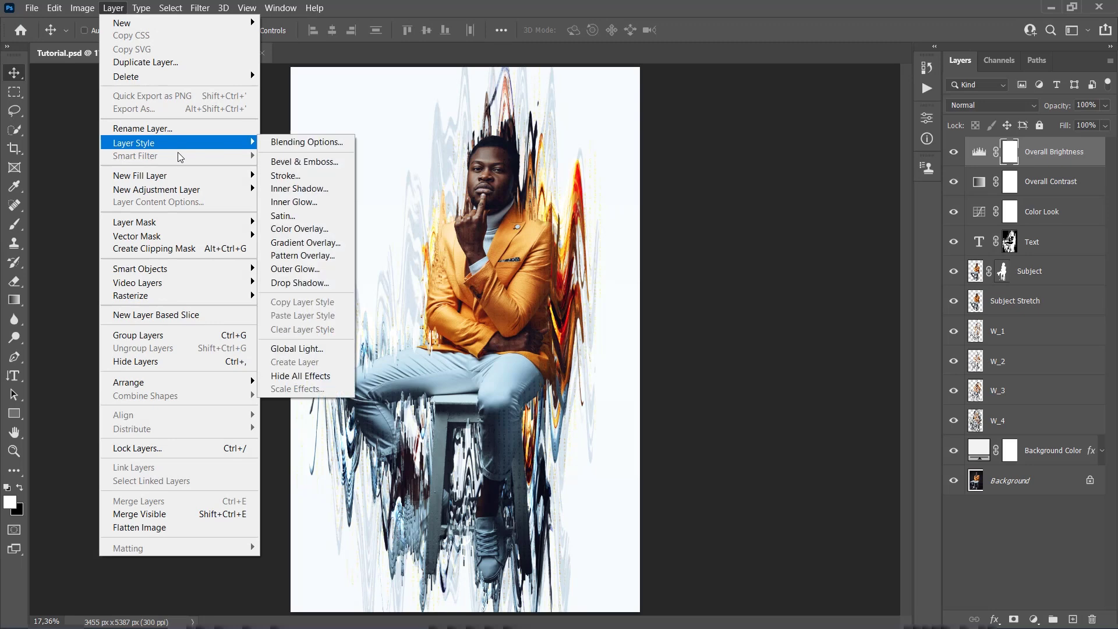
{"action": "mouse_move", "coordinate": [175, 189]}
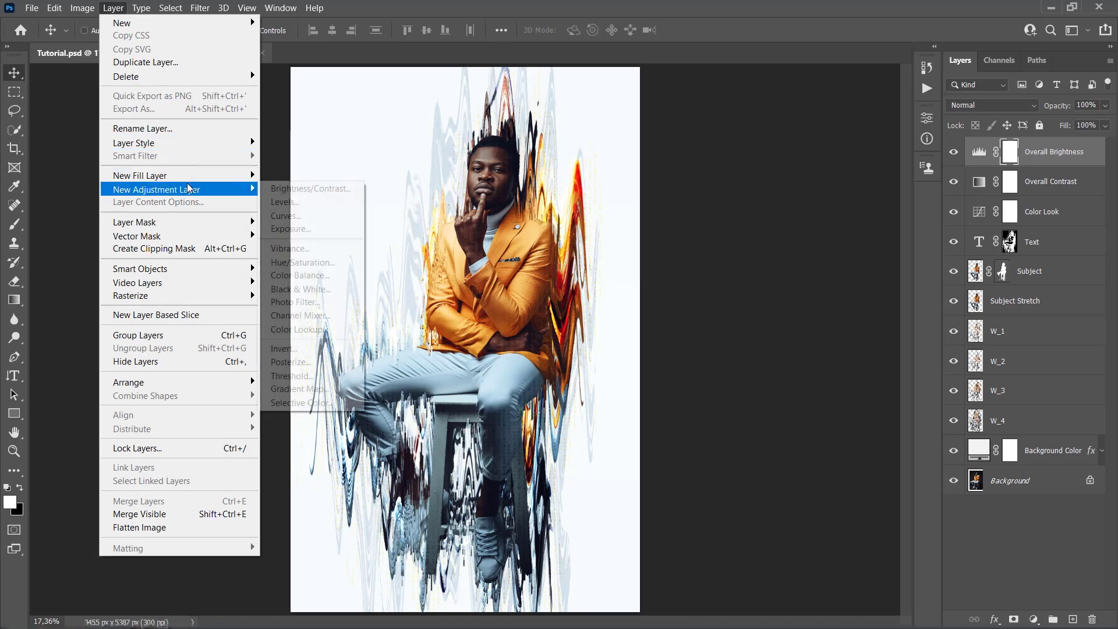
{"action": "left_click", "coordinate": [303, 248]}
{"action": "type", "text": "O"}
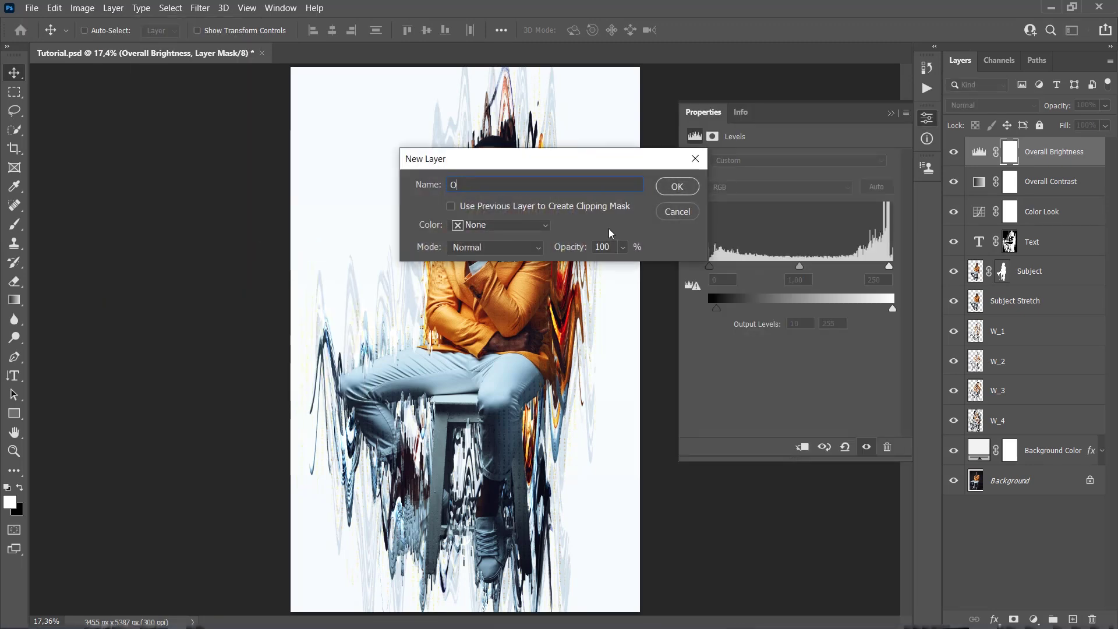
{"action": "type", "text": "verall Vibrance/Satu"}
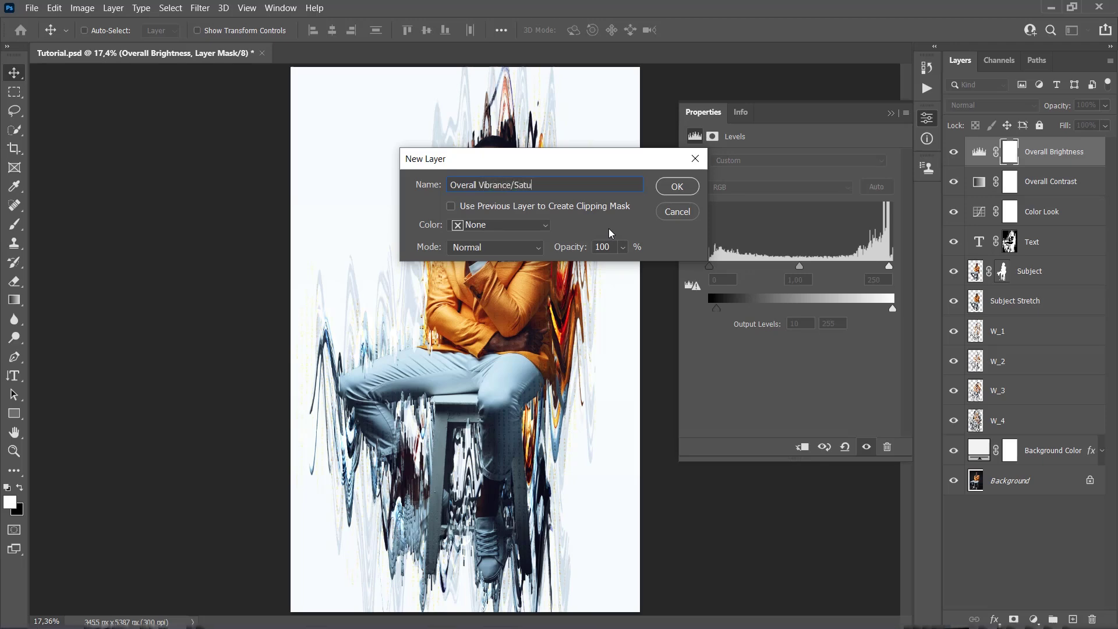
{"action": "type", "text": "ration"}
{"action": "left_click", "coordinate": [678, 187]}
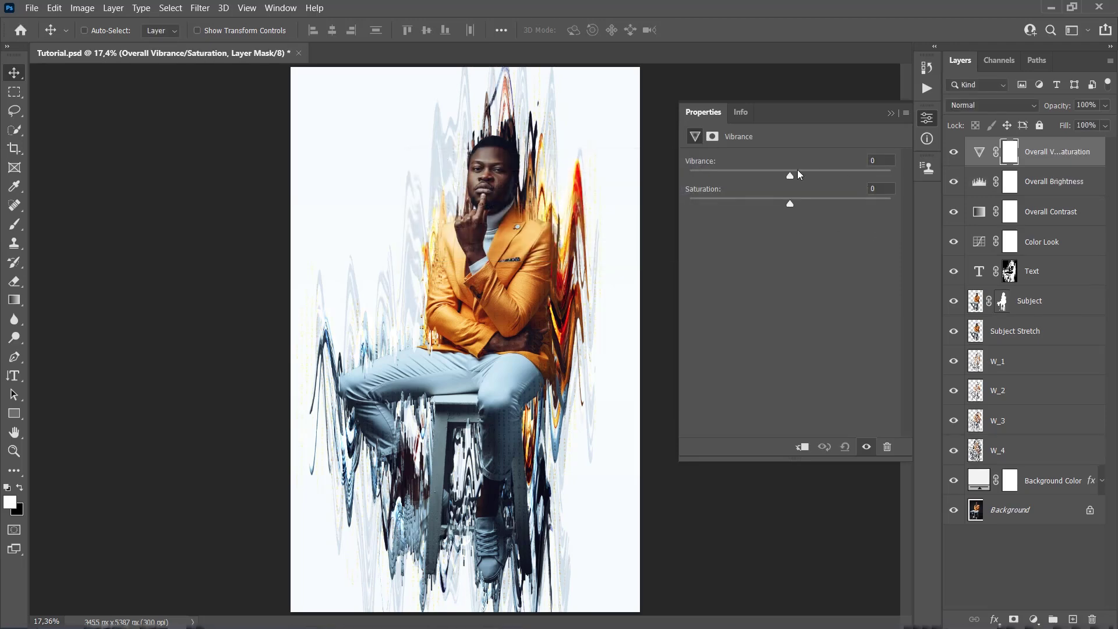
{"action": "left_click_drag", "start_coordinate": [791, 172], "coordinate": [812, 205]}
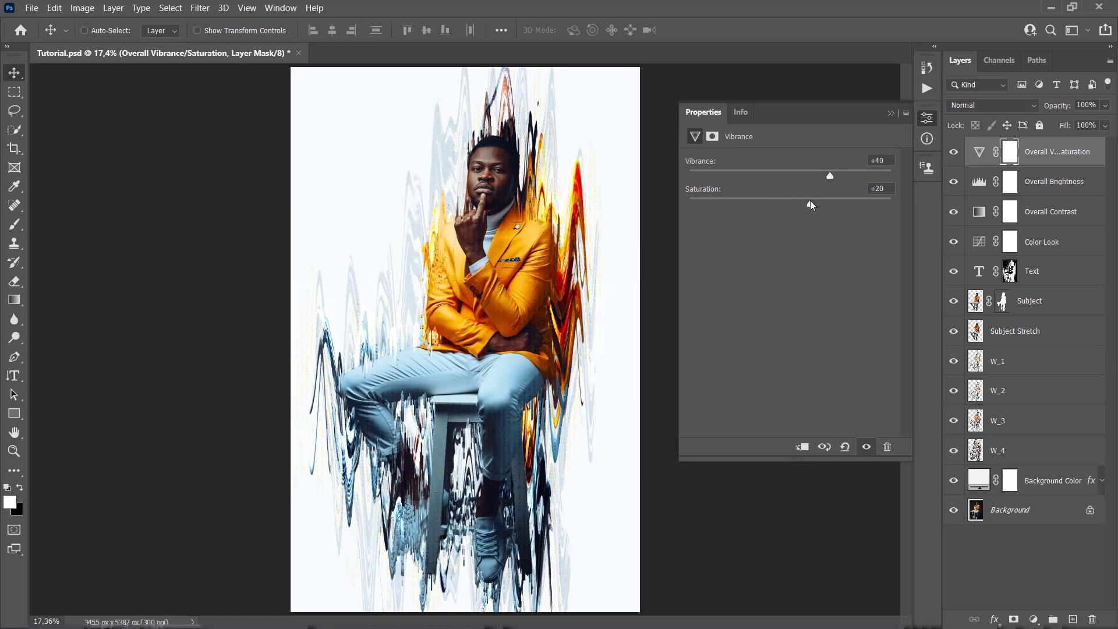
{"action": "left_click", "coordinate": [891, 114]}
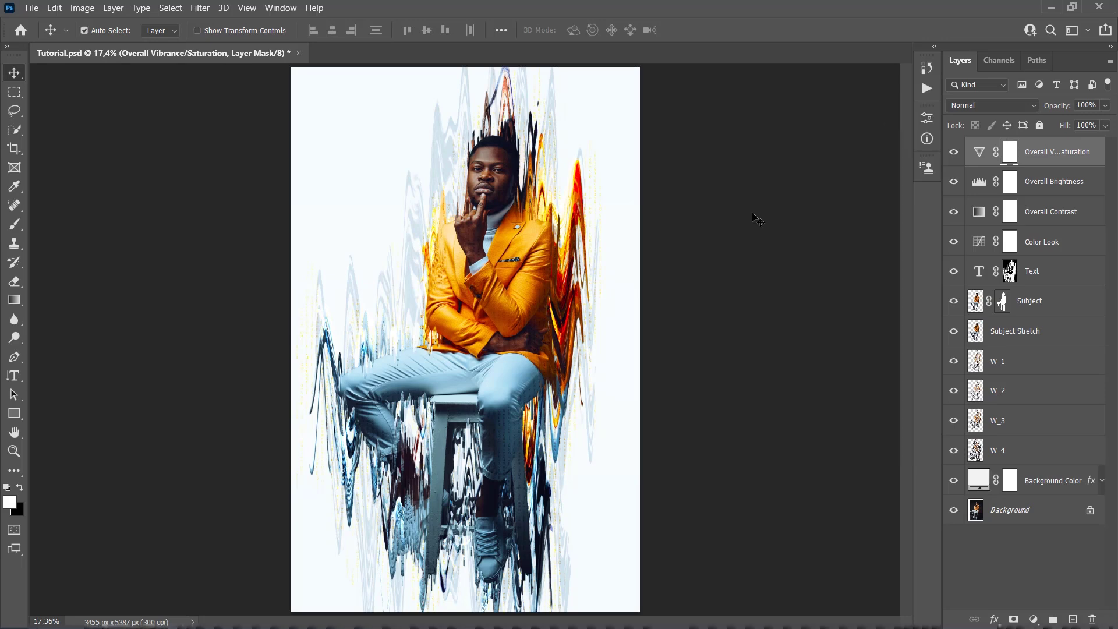
- Merge visible layers into a new layer, desaturate it, and apply a 1 px High Pass
{"action": "key", "text": "ctrl"}
{"action": "key", "text": "ctrl+shift+alt+e"}
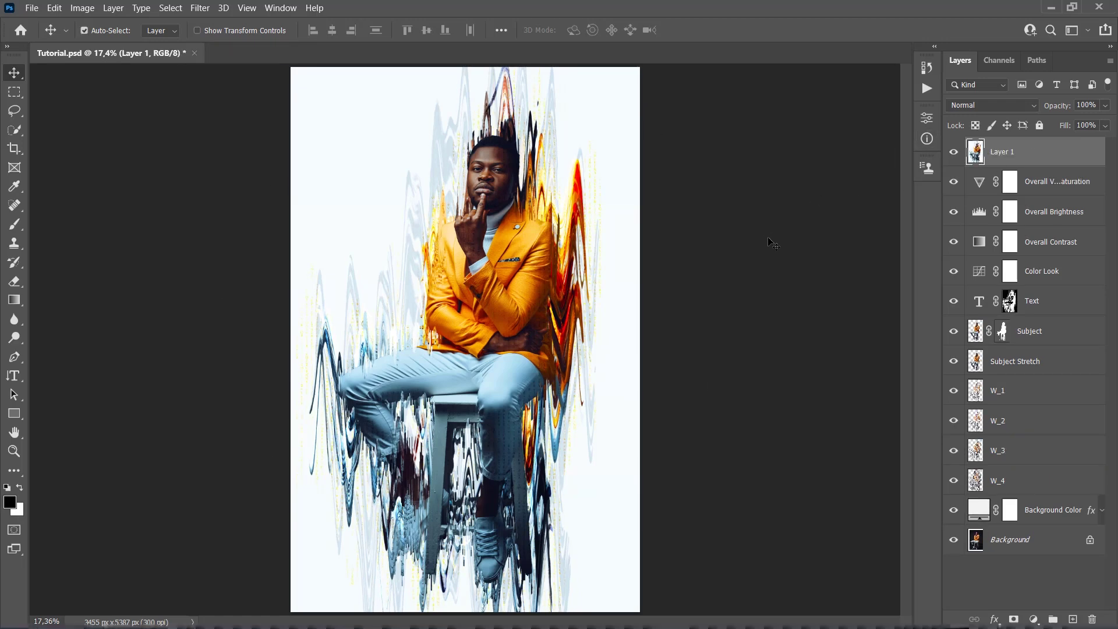
{"action": "key", "text": "ctrl+shift+u"}
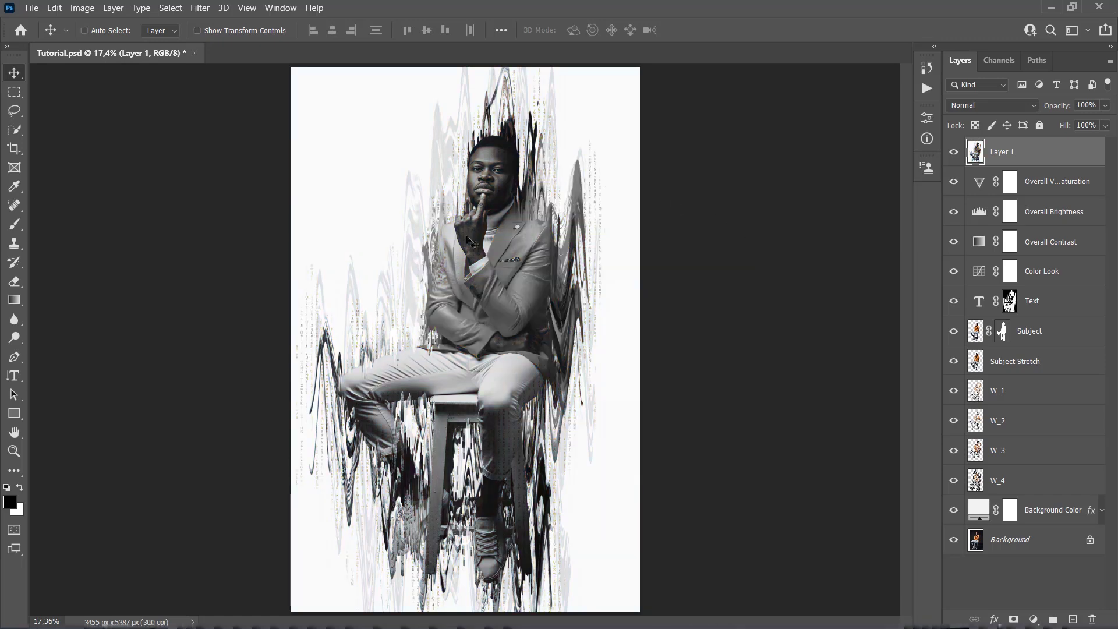
{"action": "left_click", "coordinate": [200, 8]}
{"action": "mouse_move", "coordinate": [282, 302]}
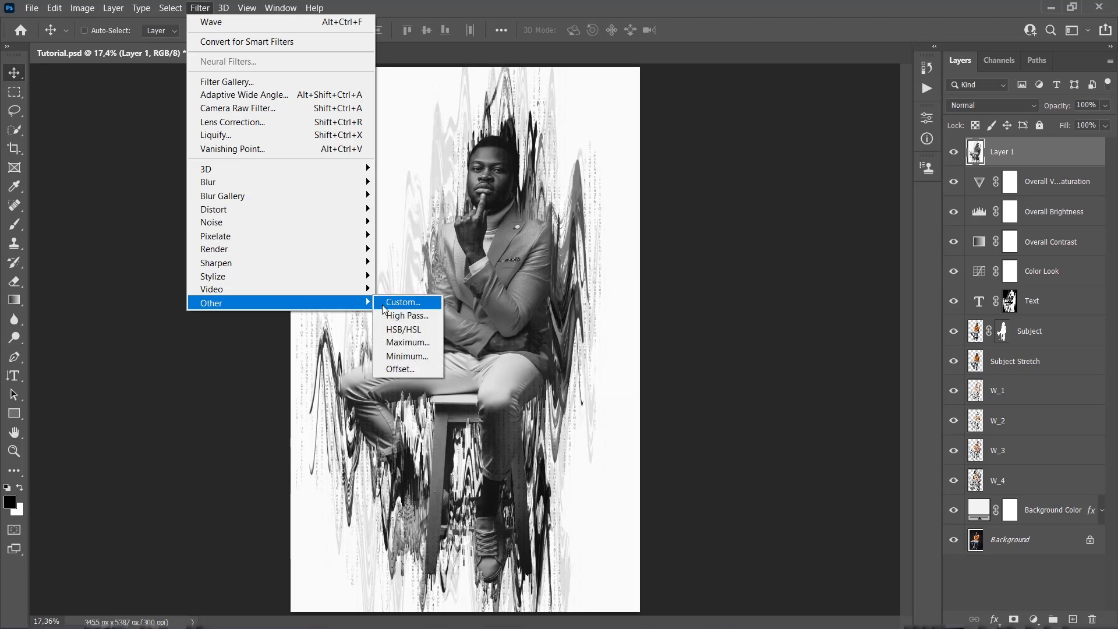
{"action": "left_click", "coordinate": [407, 315]}
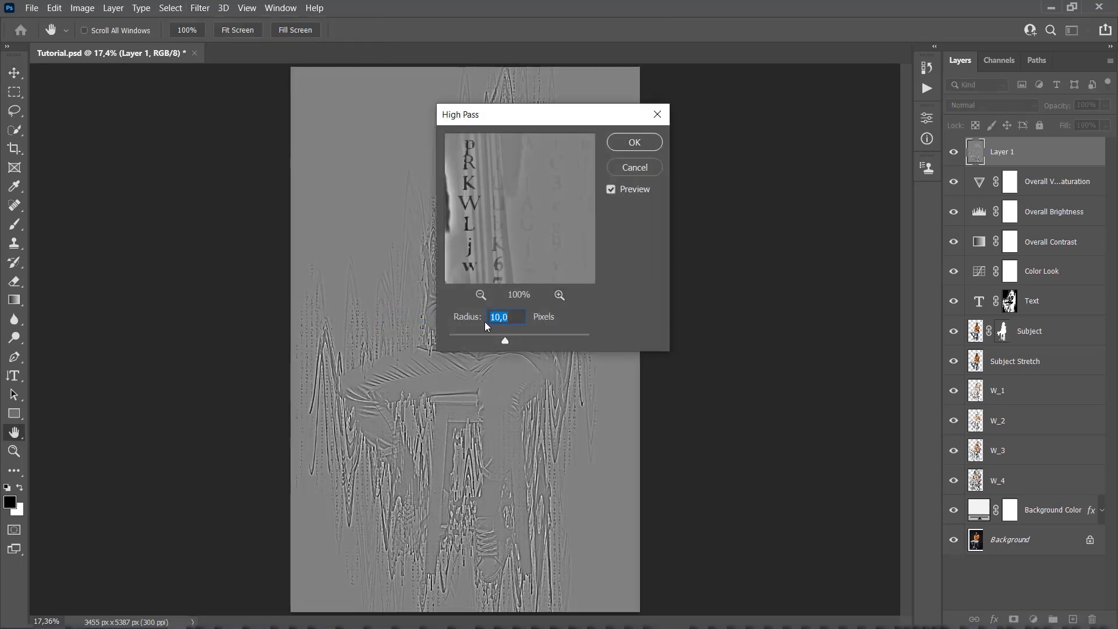
{"action": "type", "text": "1,0"}
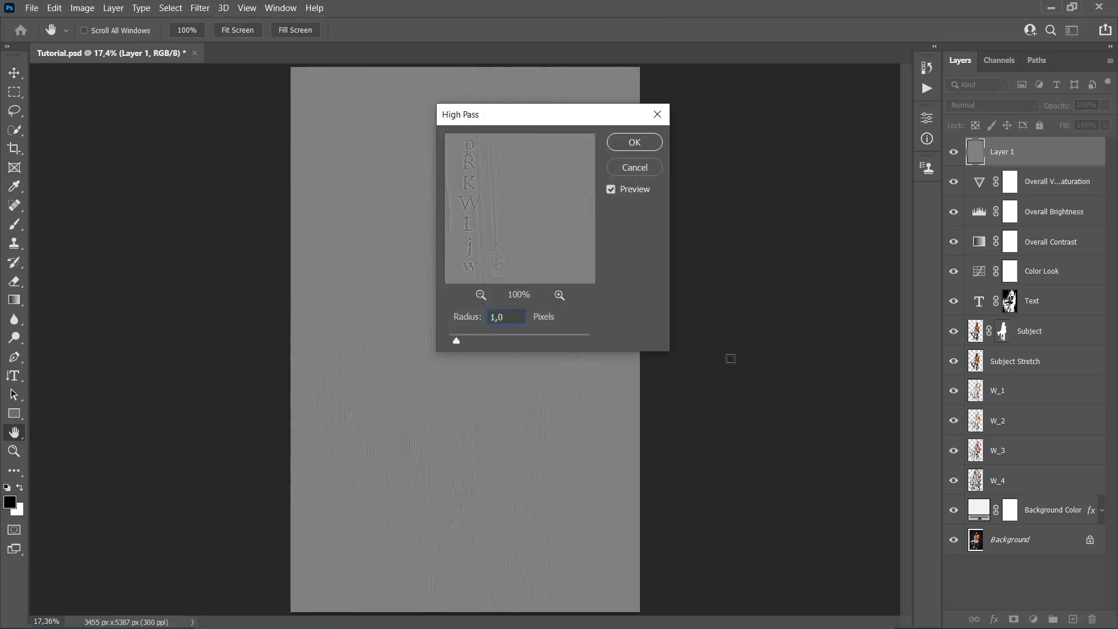
{"action": "left_click", "coordinate": [638, 142]}
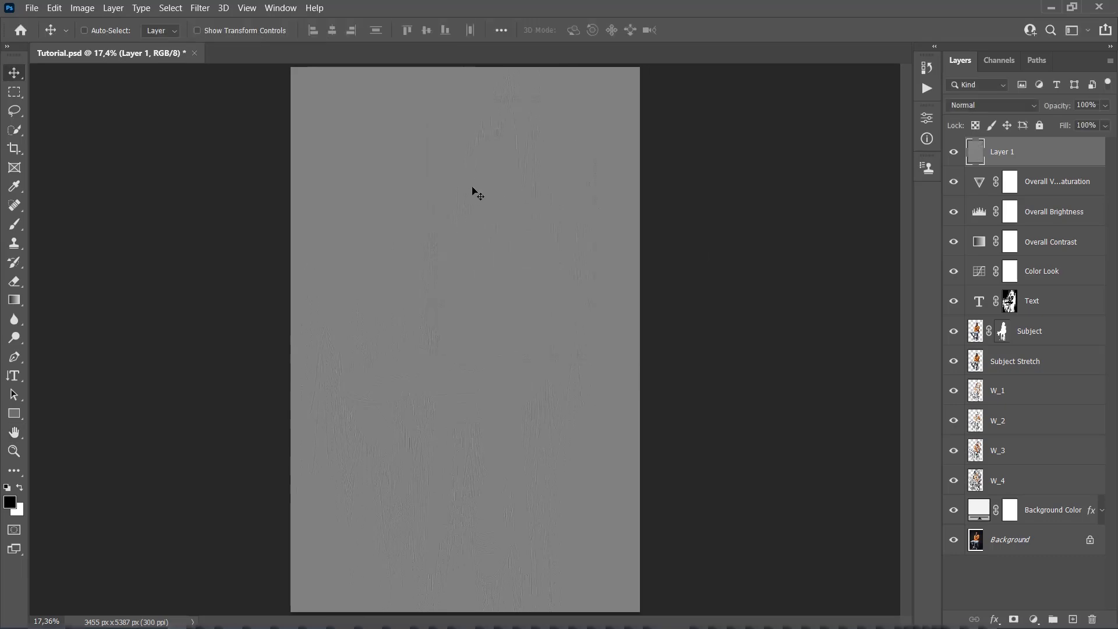
- Blend the merged layer in Hard Light at 80% opacity and rename it 'Overall Sharpening'
{"action": "left_click", "coordinate": [963, 110]}
{"action": "left_click", "coordinate": [967, 305]}
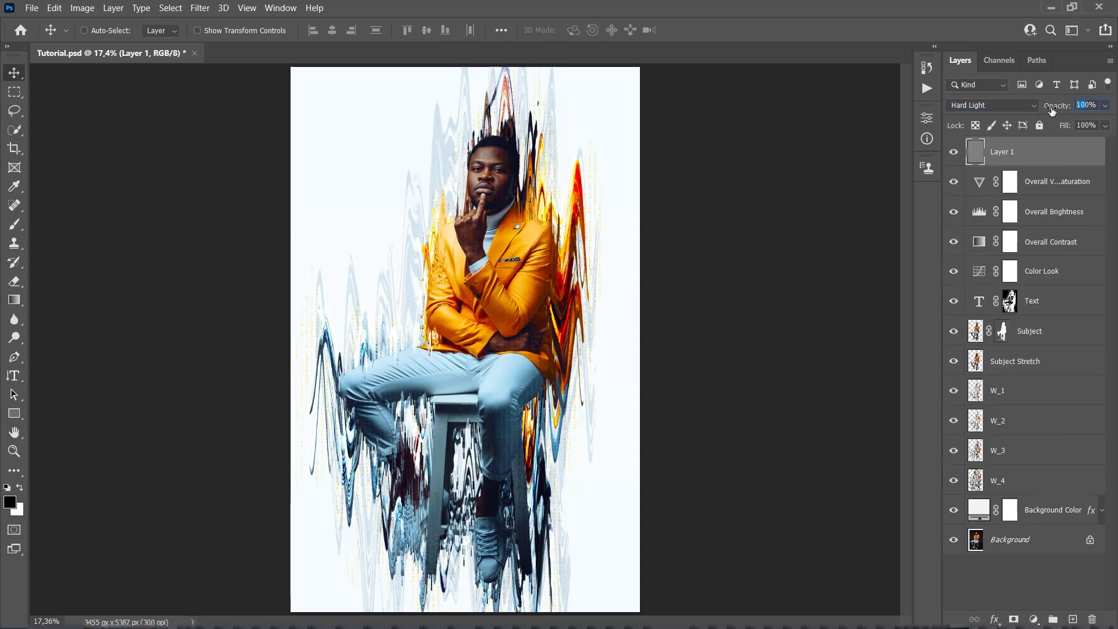
{"action": "left_click_drag", "start_coordinate": [1064, 106], "coordinate": [1051, 110]}
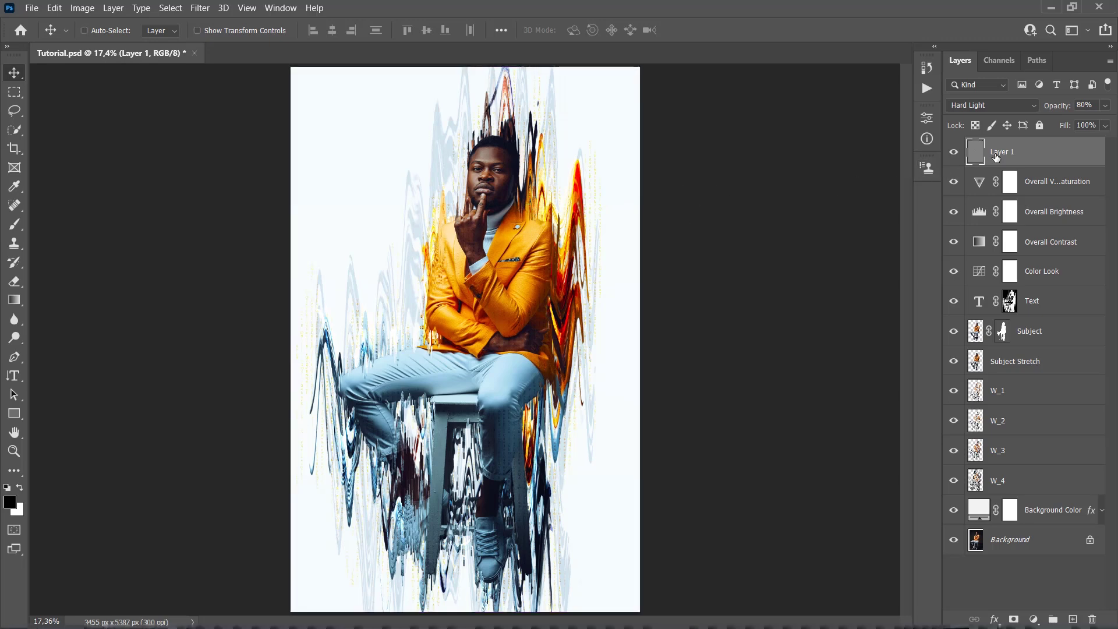
{"action": "double_click", "coordinate": [996, 152]}
{"action": "type", "text": "Overall Sharpening"}
{"action": "key", "text": "Return"}
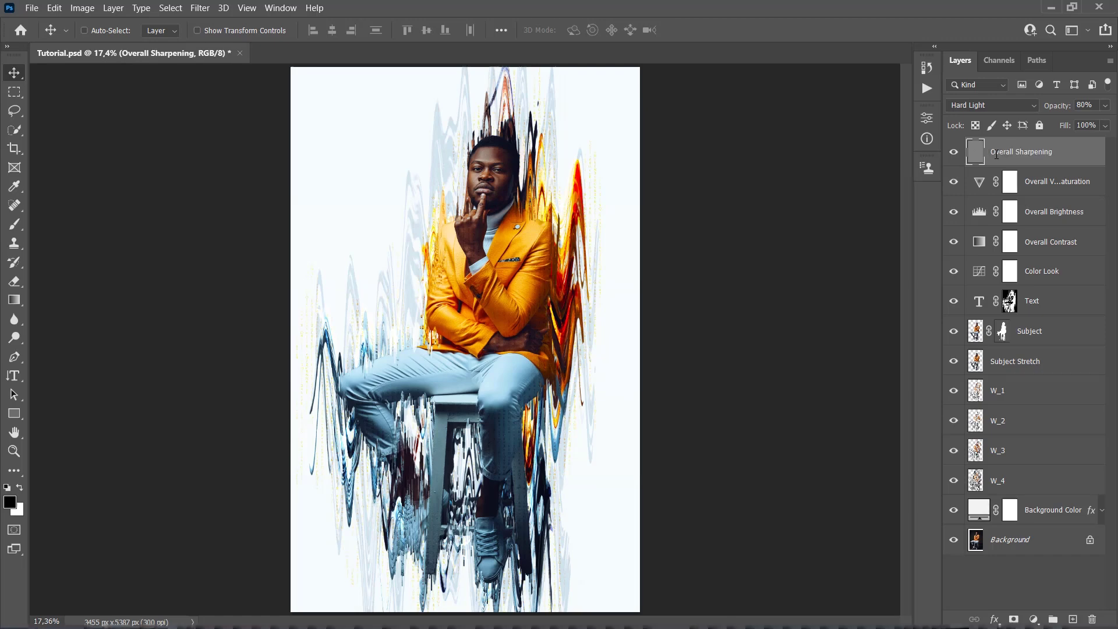
- Save the document, then crop the canvas narrower to 3456 × 5388 px
{"action": "key", "text": "ctrl+s"}
{"action": "left_click", "coordinate": [14, 150]}
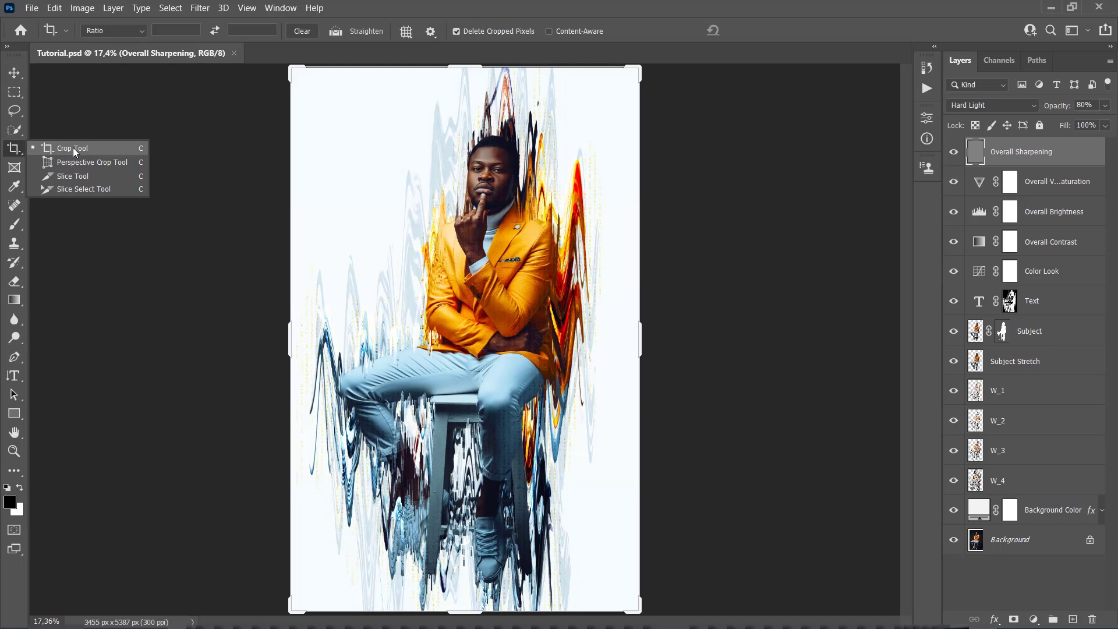
{"action": "left_click", "coordinate": [75, 150]}
{"action": "left_click_drag", "start_coordinate": [641, 327], "coordinate": [634, 336]}
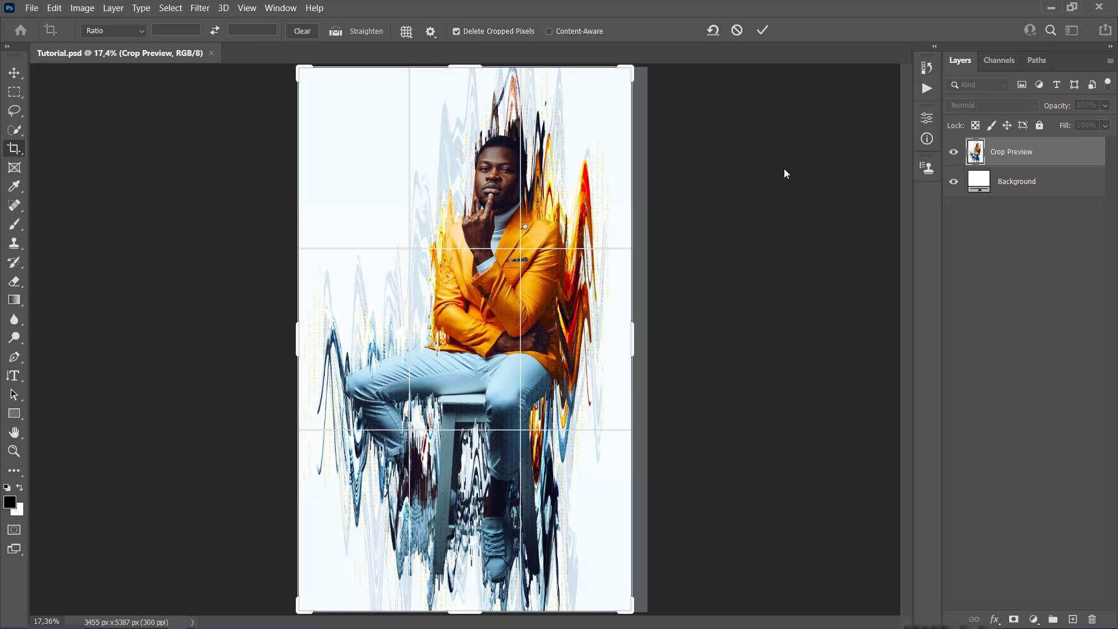
{"action": "left_click", "coordinate": [763, 30]}
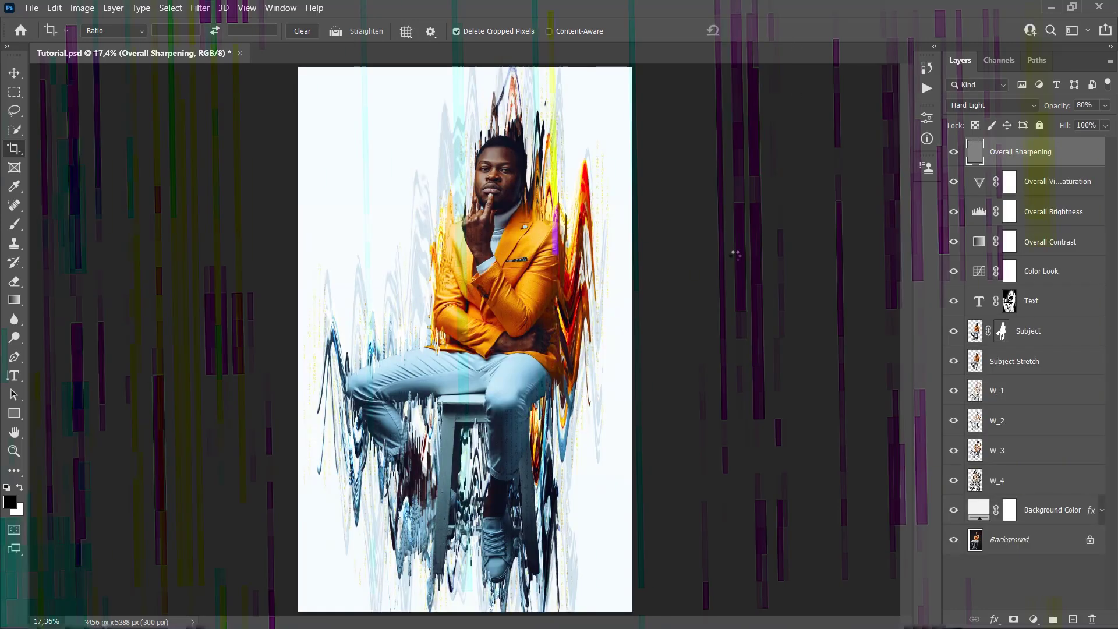